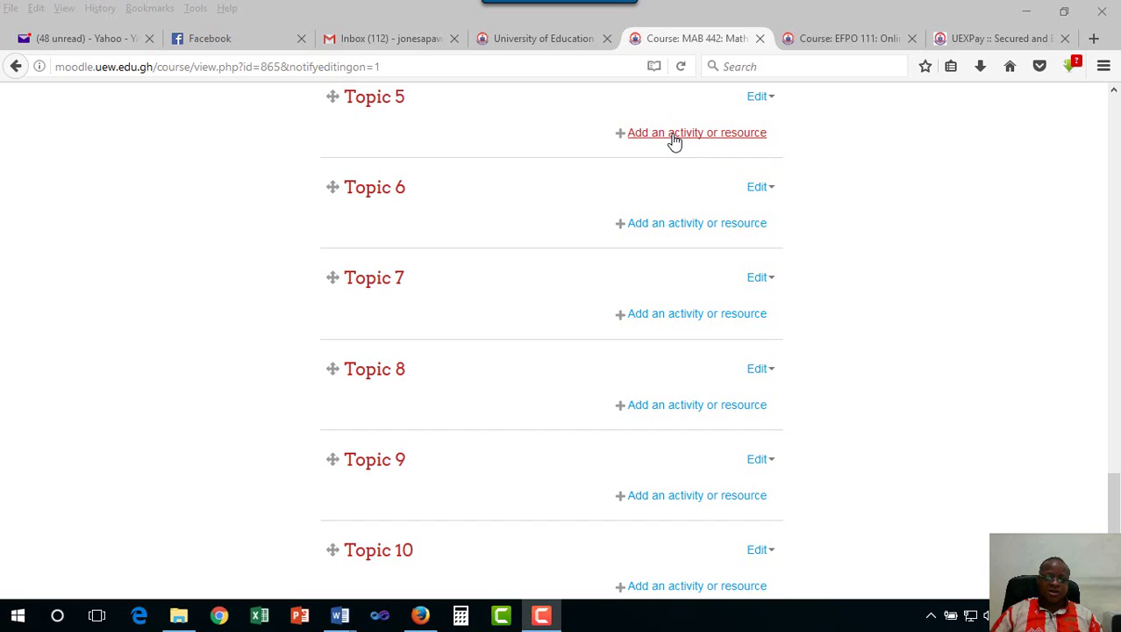
Add a new Quiz activity to Topic 5 of the course
left_click(673, 134)
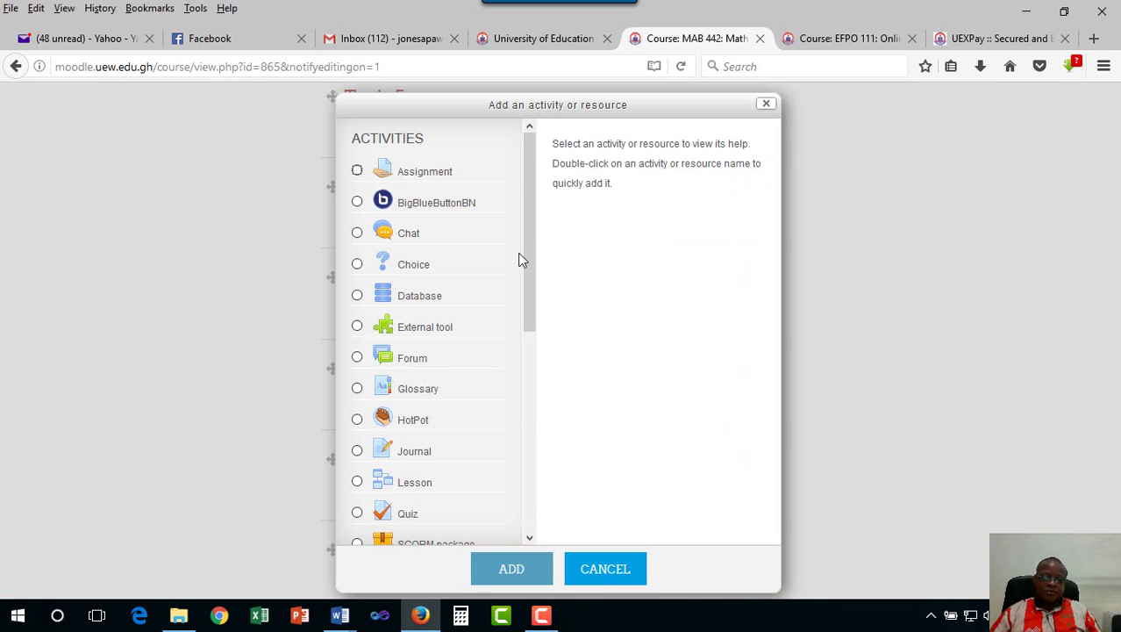
scroll(521, 342, "down", 4)
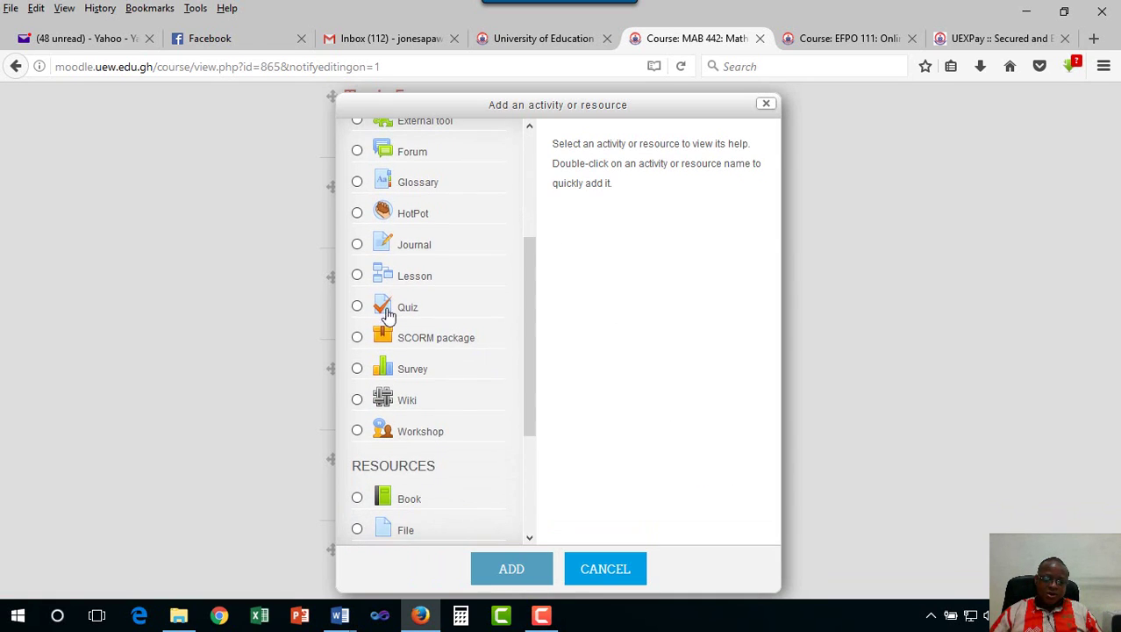
left_click(357, 307)
left_click(514, 569)
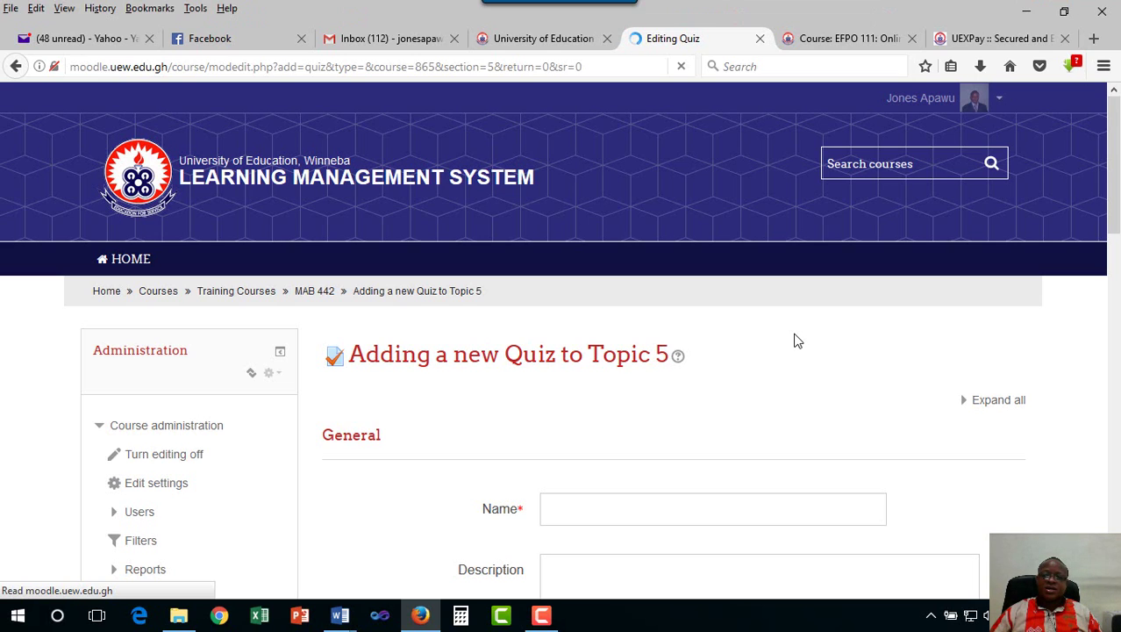
Name the new quiz "Quiz 1"
left_click(611, 513)
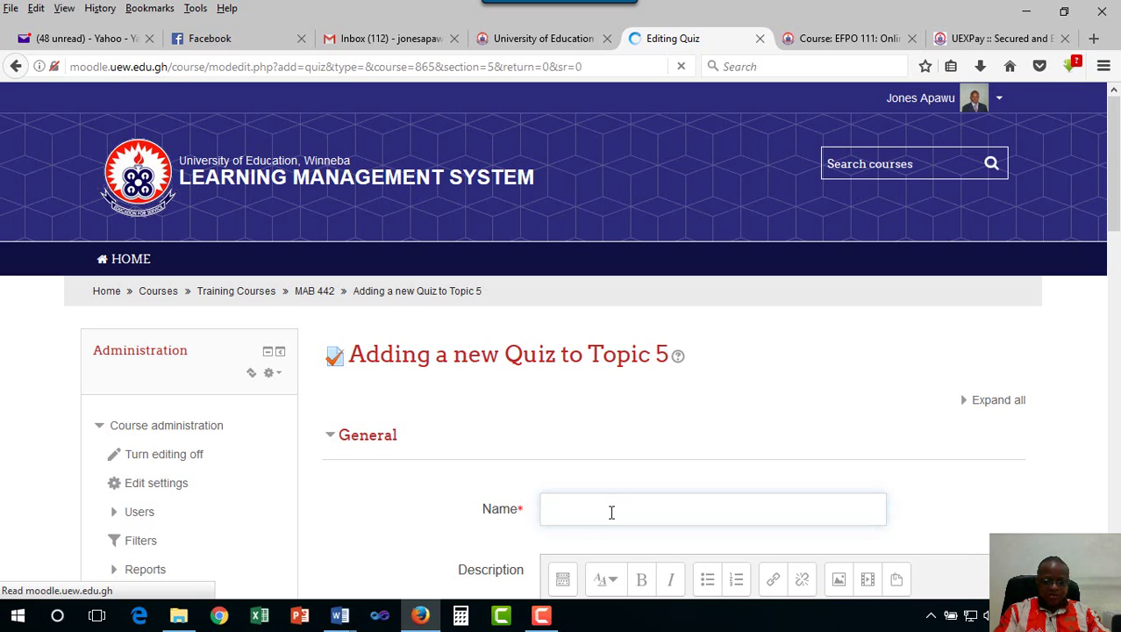
type("Quiz")
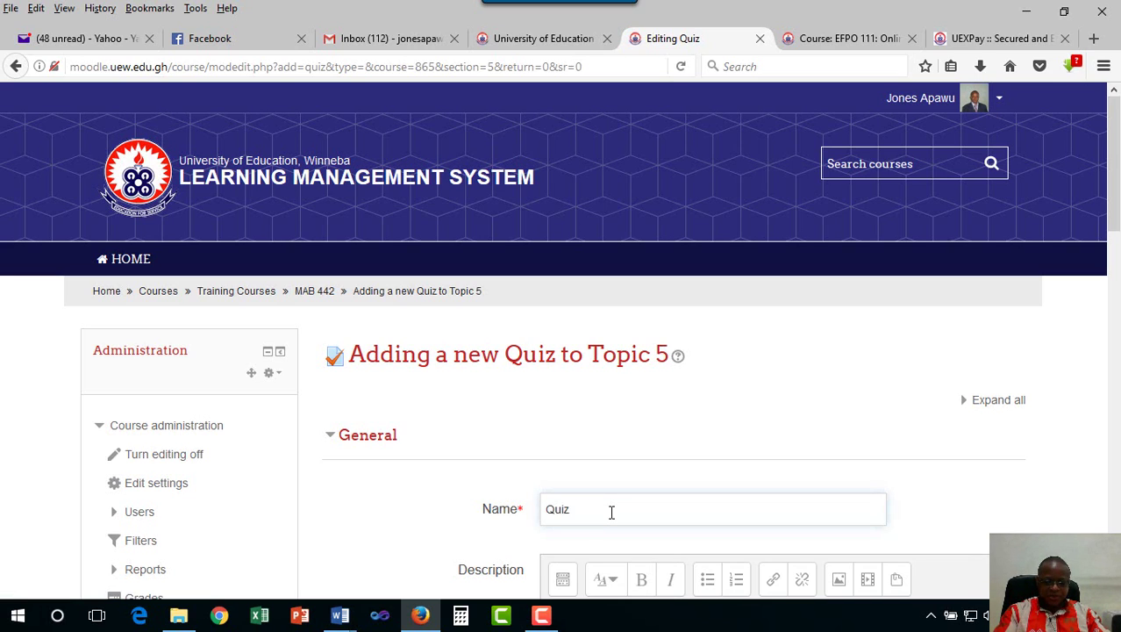
type(" 1")
Expand the Timing section of the quiz settings
scroll(625, 487, "down", 4)
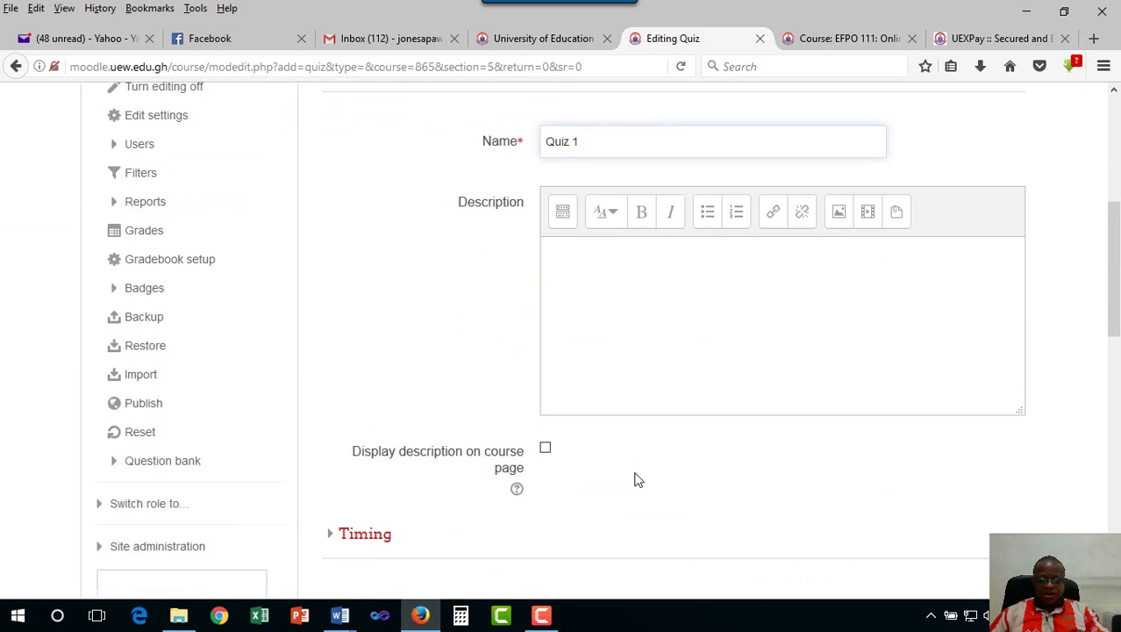
scroll(618, 369, "down", 3)
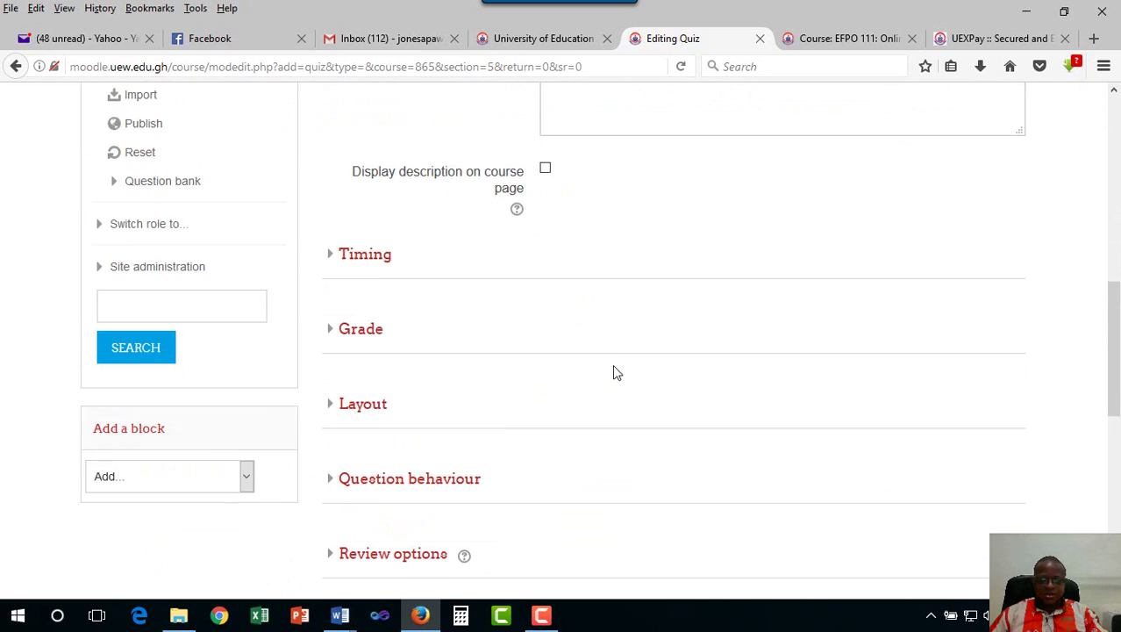
scroll(627, 223, "up", 3)
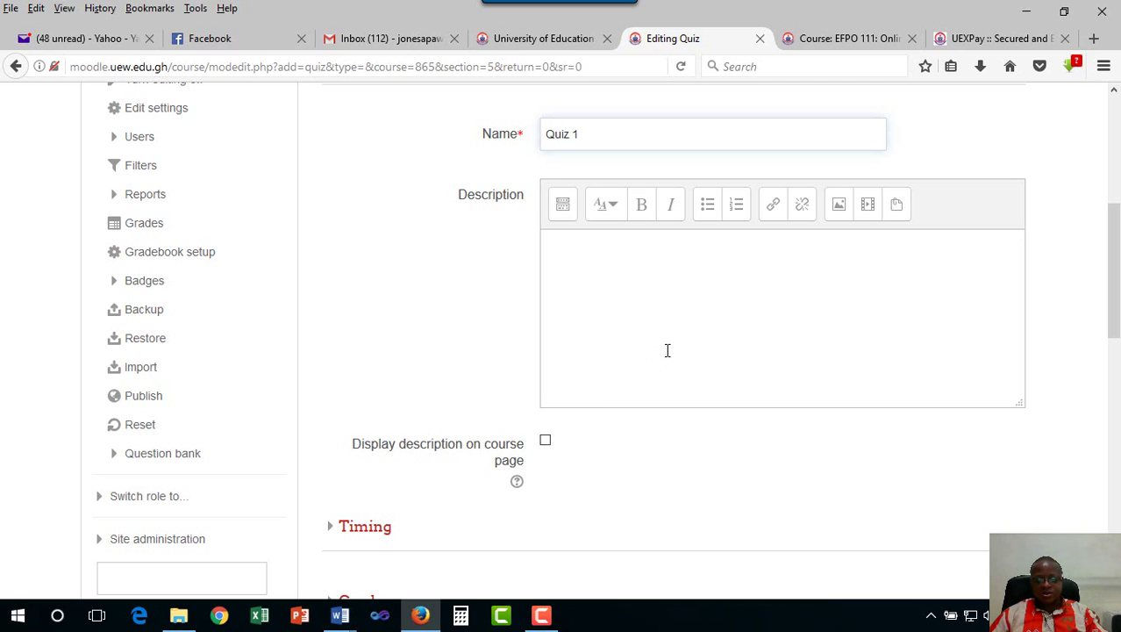
scroll(667, 350, "down", 4)
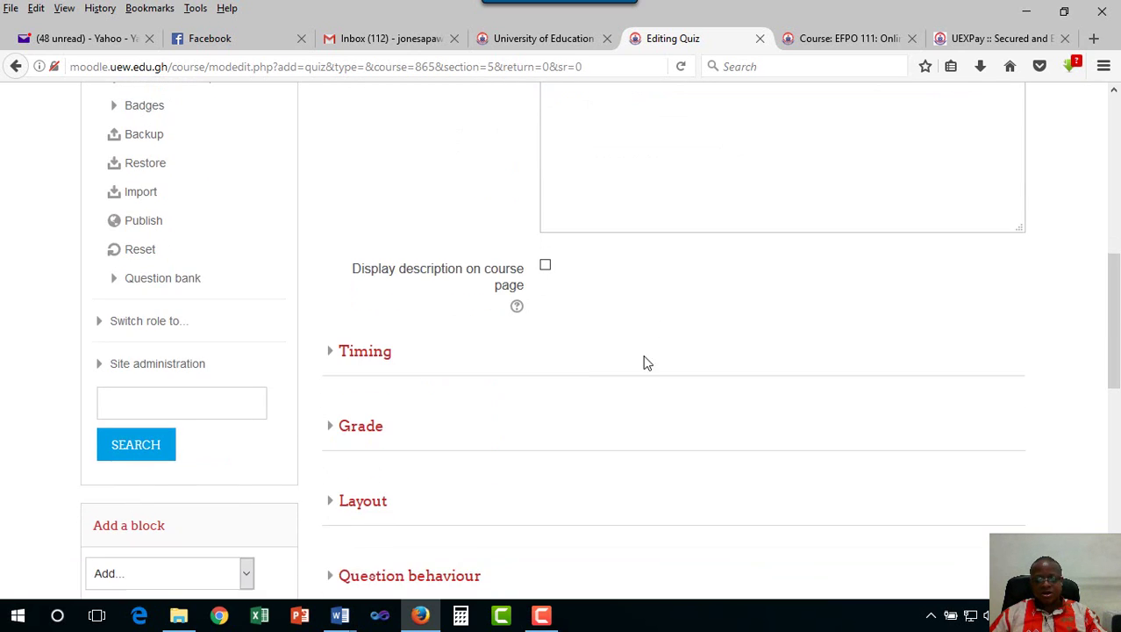
left_click(334, 342)
scroll(532, 412, "down", 4)
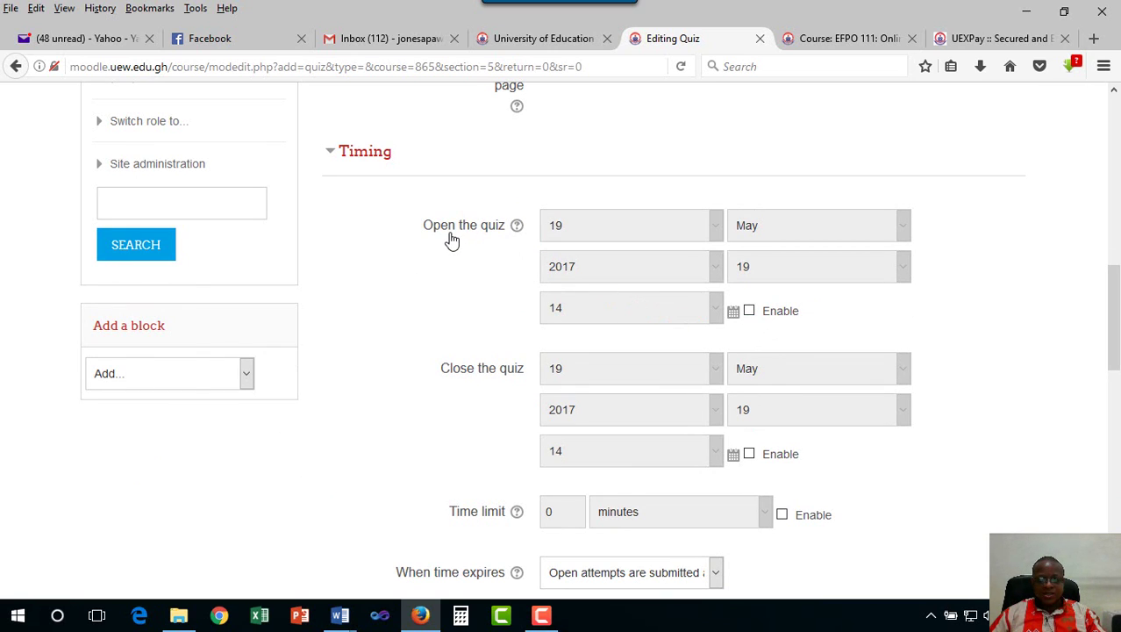
Try enabling the quiz's opening date and closing date, switching each one off again
left_click(750, 312)
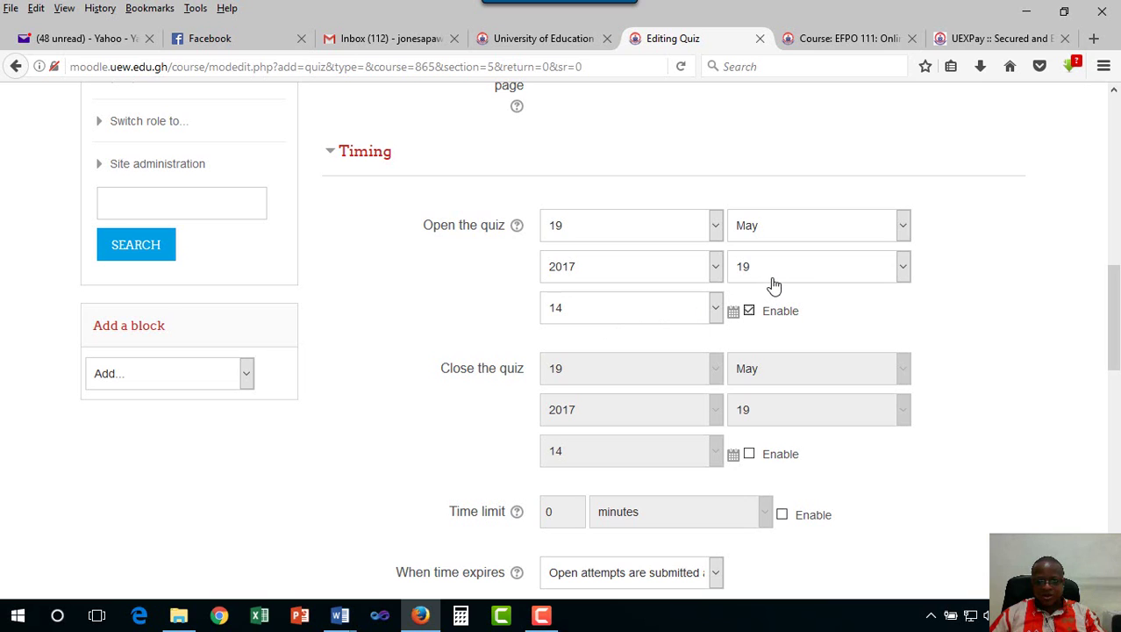
left_click(903, 274)
left_click(969, 297)
left_click(748, 310)
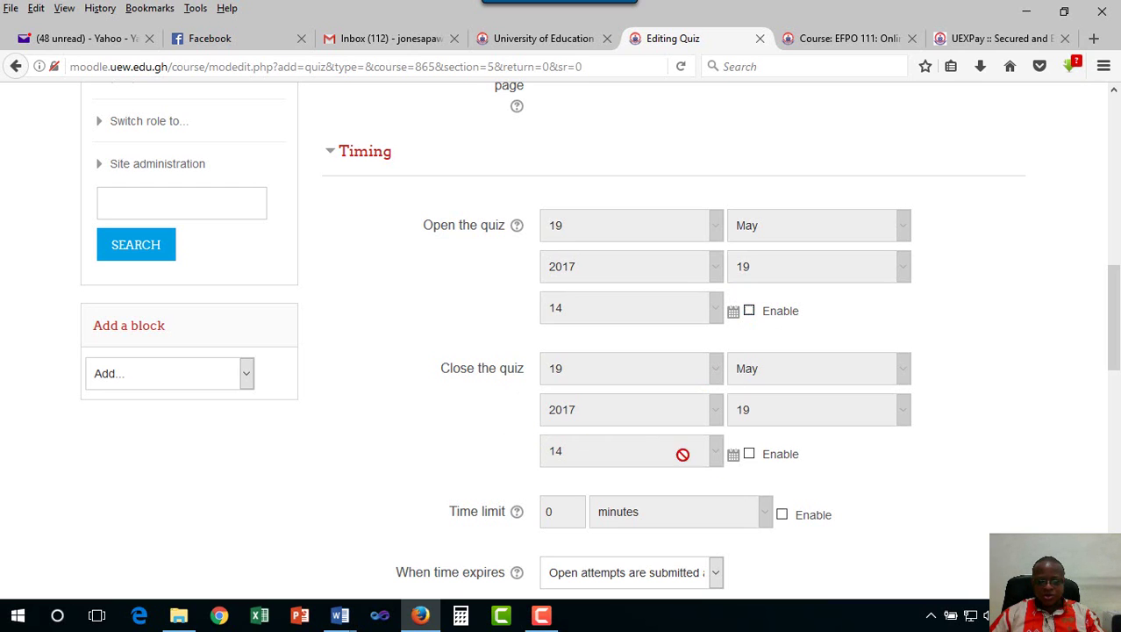
left_click(750, 455)
left_click(750, 454)
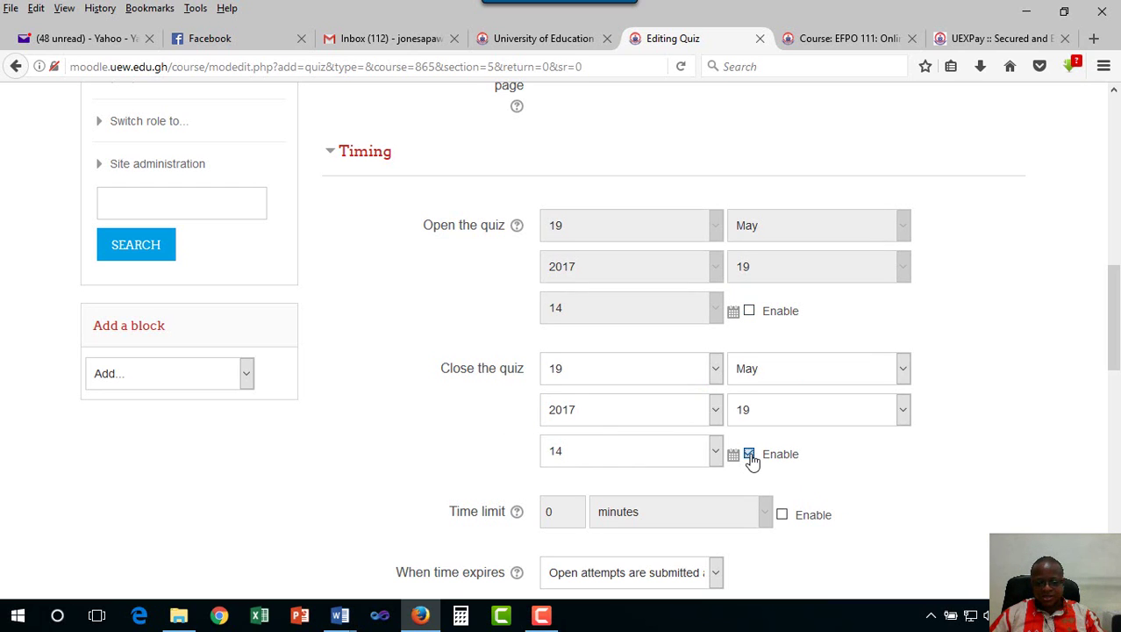
Enable the quiz's time limit and set it to 45 minutes
scroll(520, 543, "down", 3)
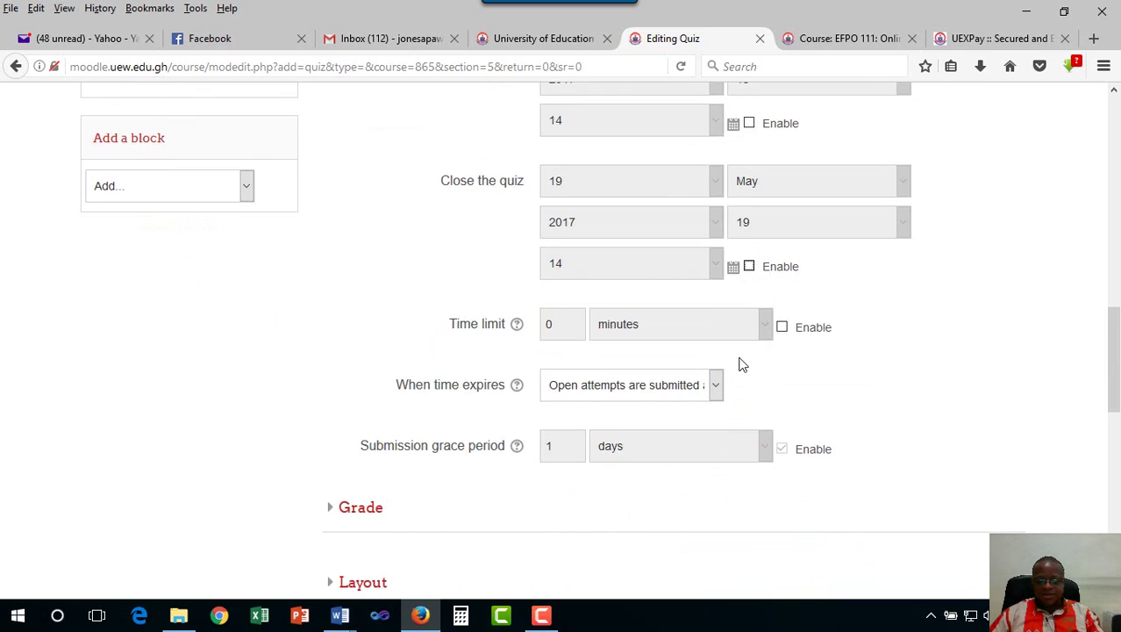
left_click(782, 328)
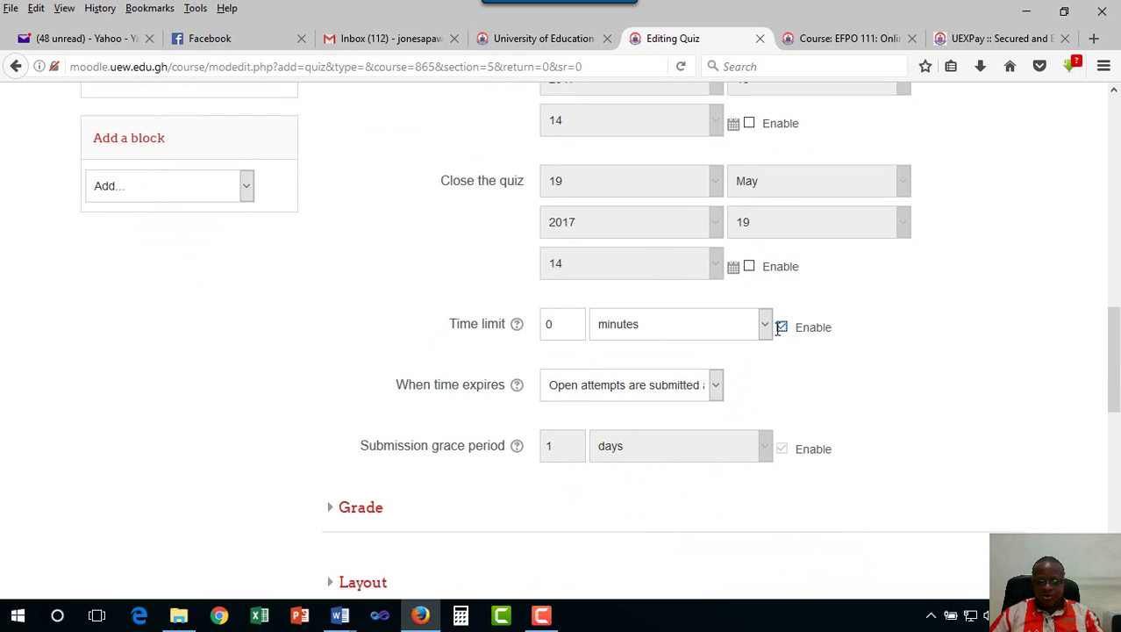
left_click(554, 323)
key("BackSpace")
type("45")
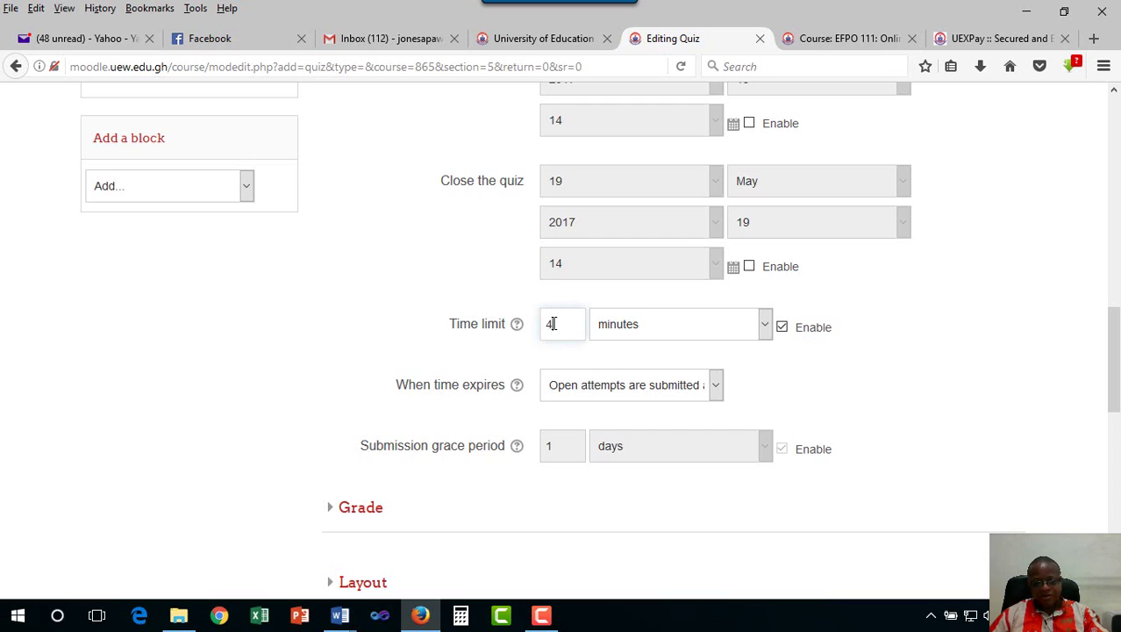
left_click(765, 325)
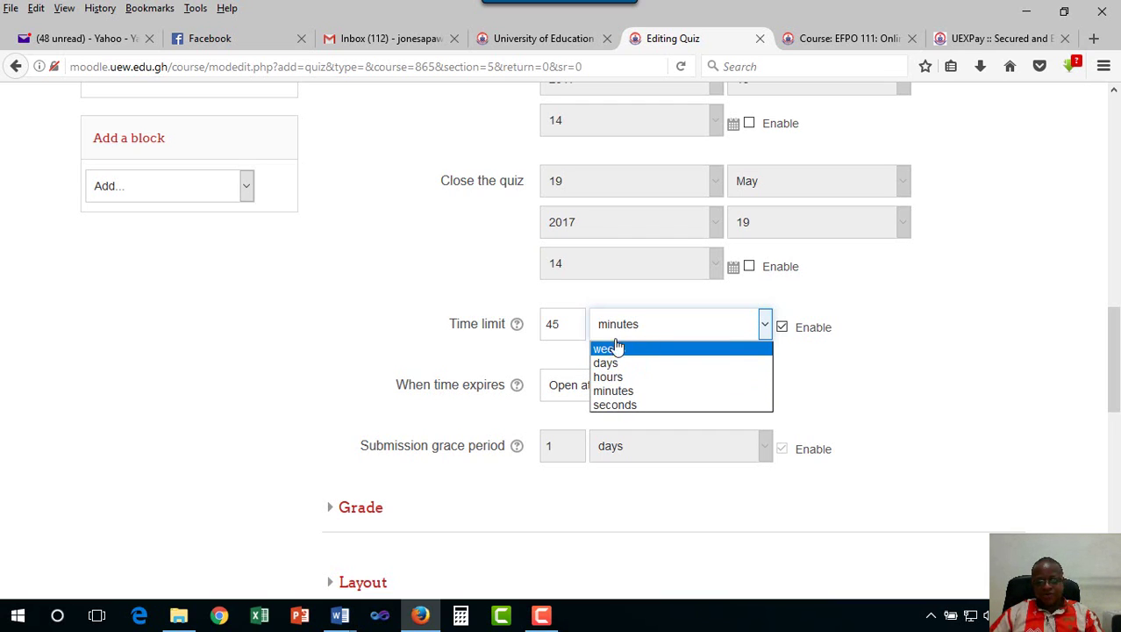
left_click(812, 357)
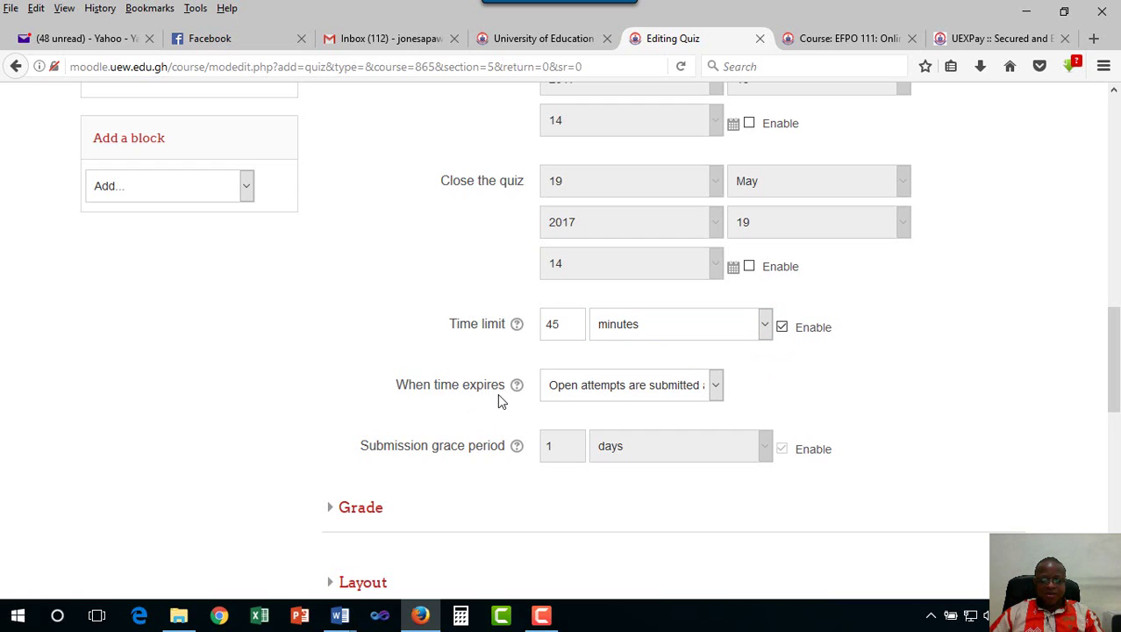
Try the grace period option for when time expires, and restore "Open attempts are submitted automatically"
left_click(716, 391)
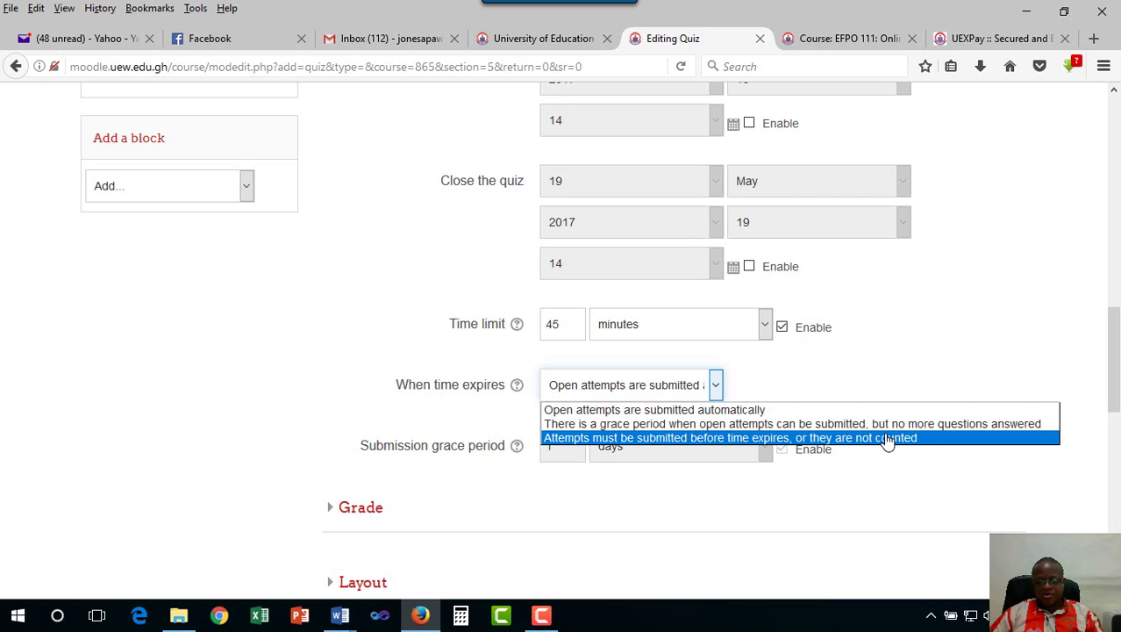
left_click(784, 379)
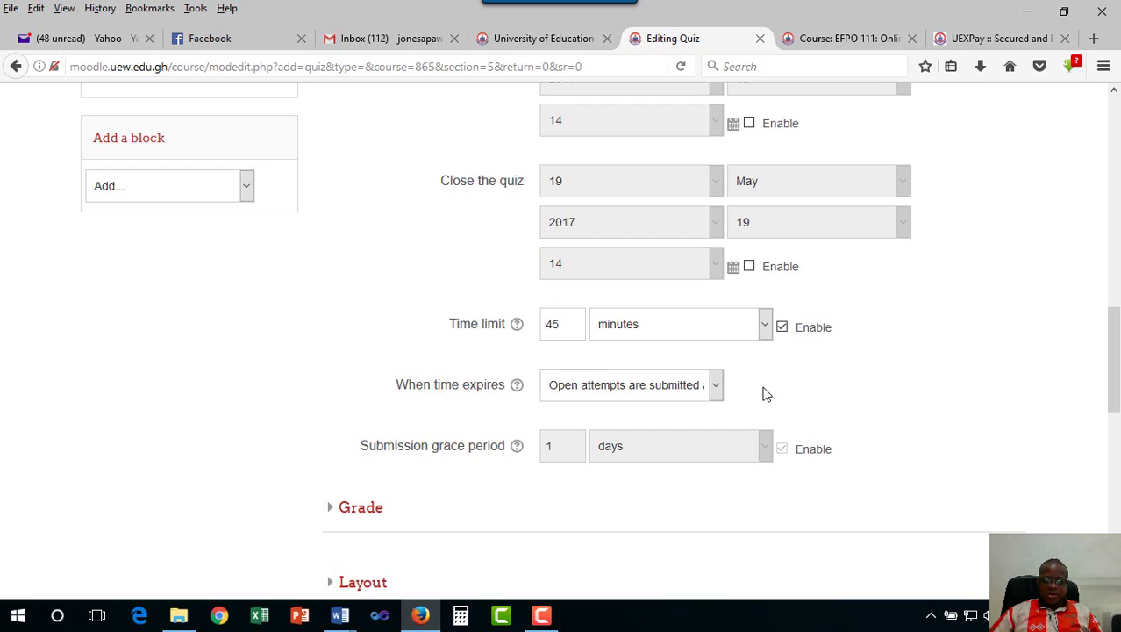
left_click(717, 389)
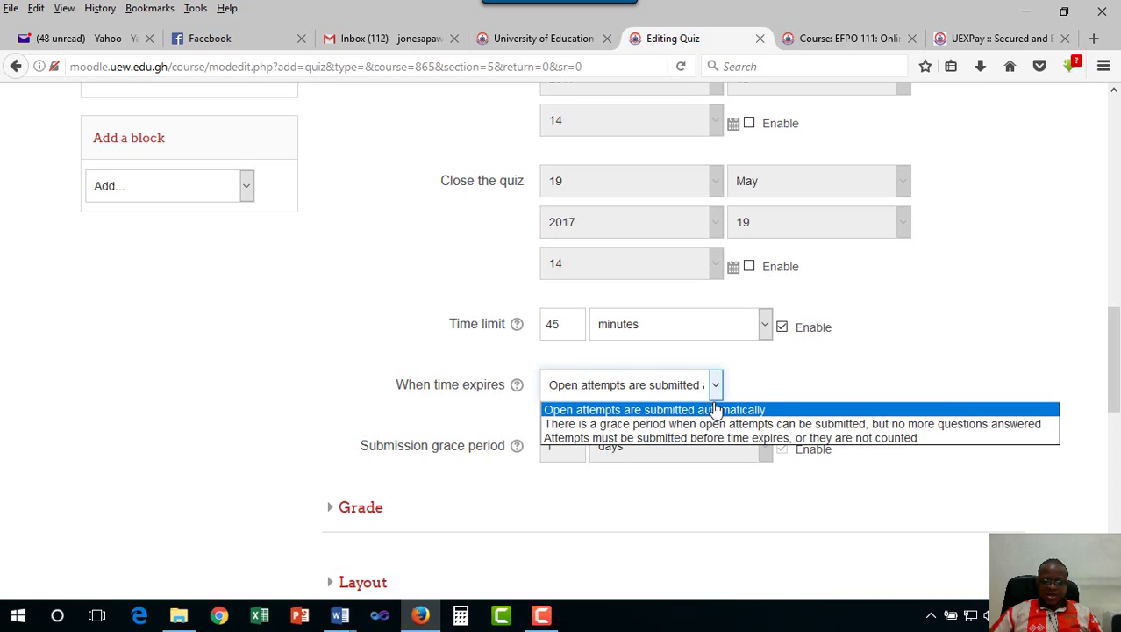
left_click(714, 423)
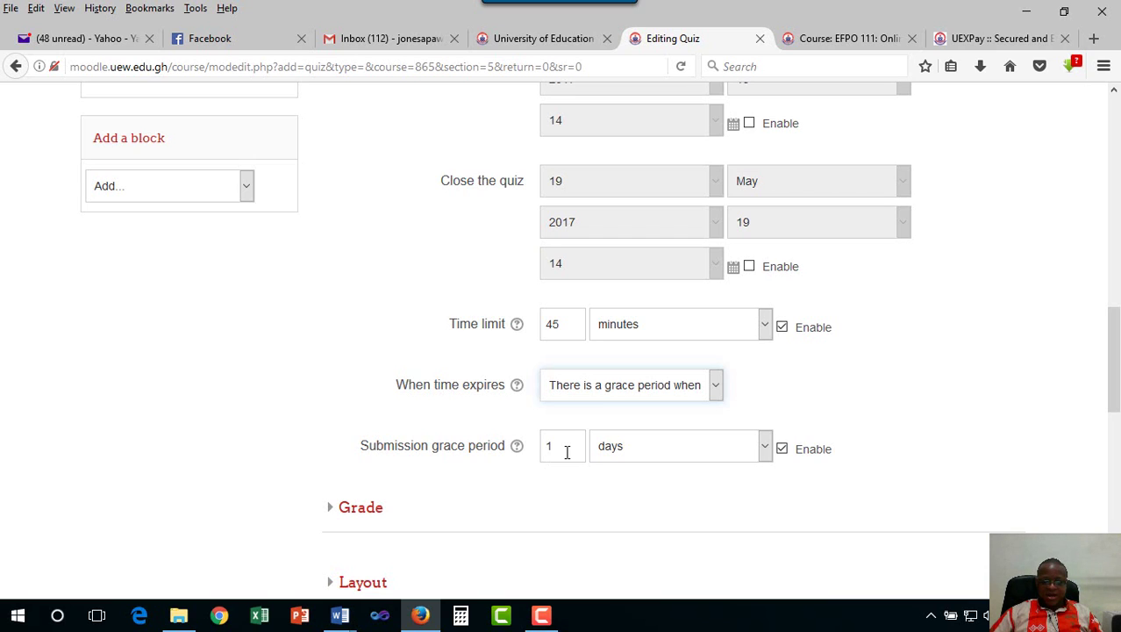
left_click(762, 456)
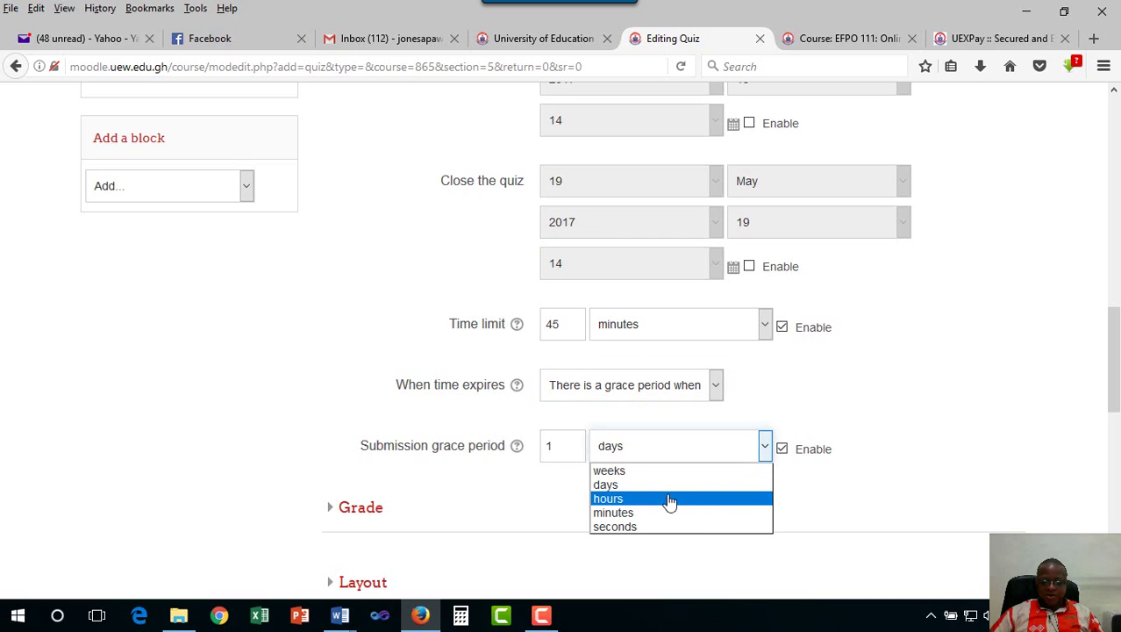
left_click(758, 413)
left_click(712, 384)
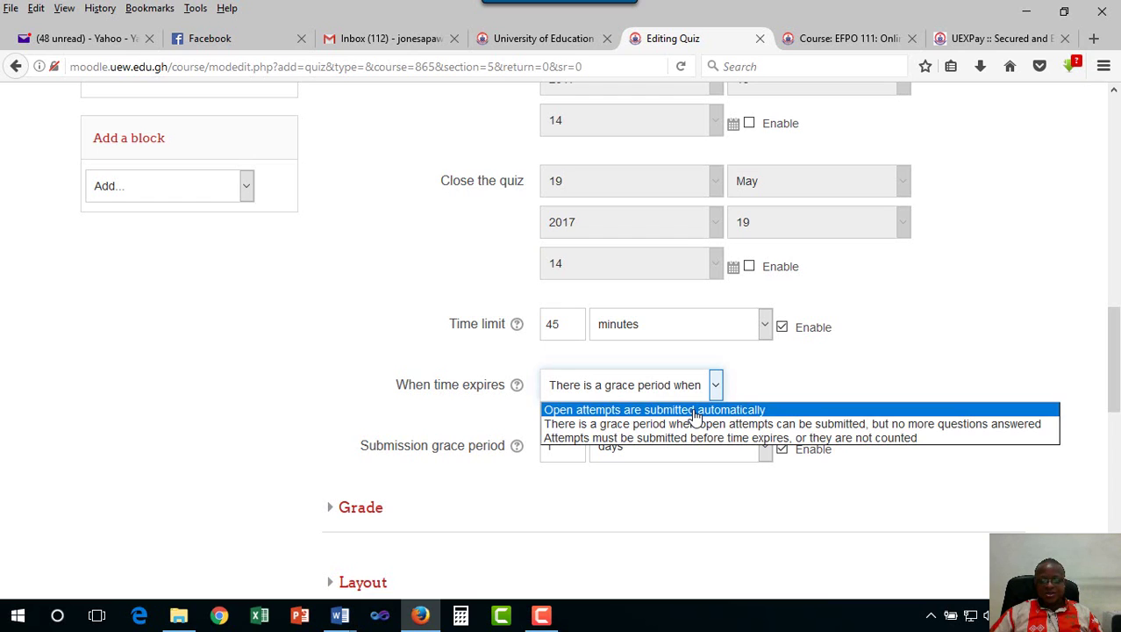
key("Return")
Expand the Grade section of the quiz settings and view the available grade categories
scroll(496, 514, "down", 5)
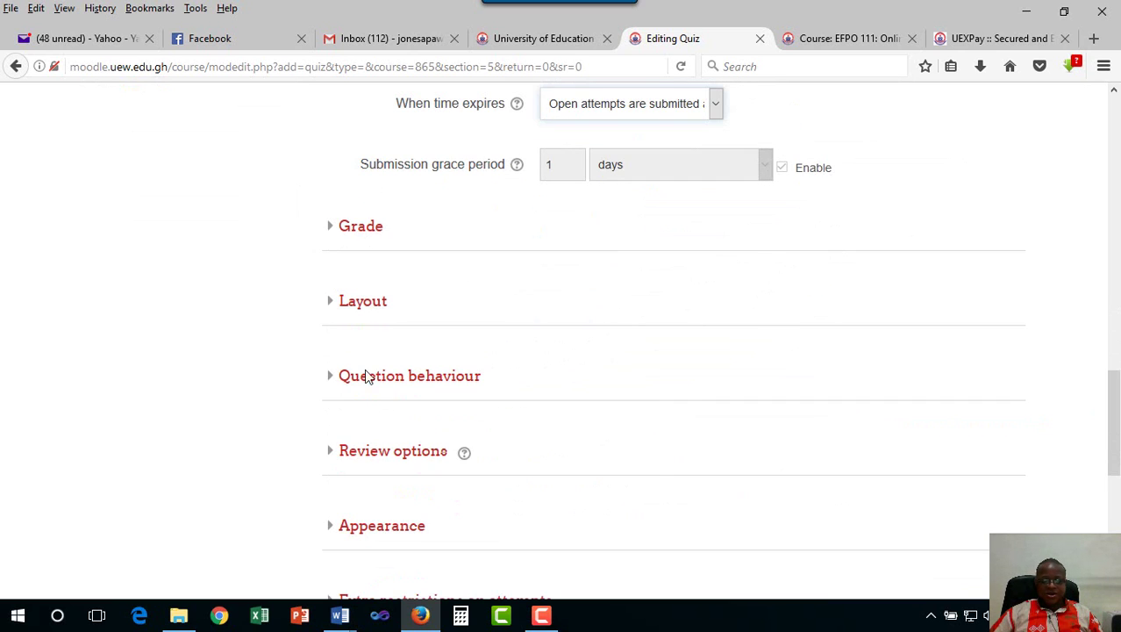
left_click(330, 230)
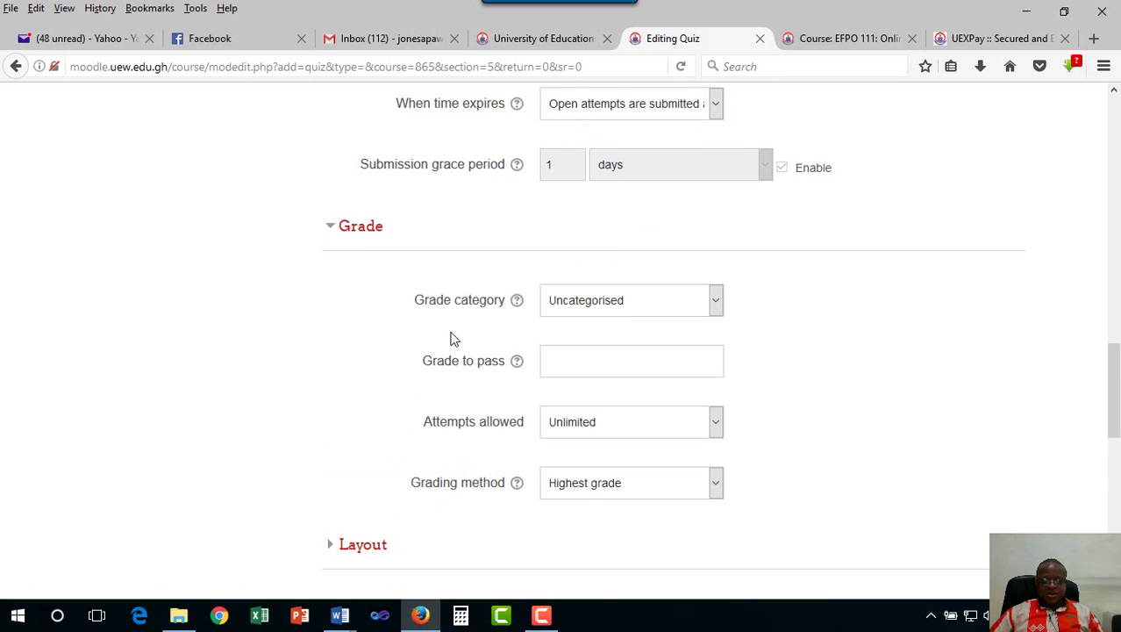
left_click(715, 302)
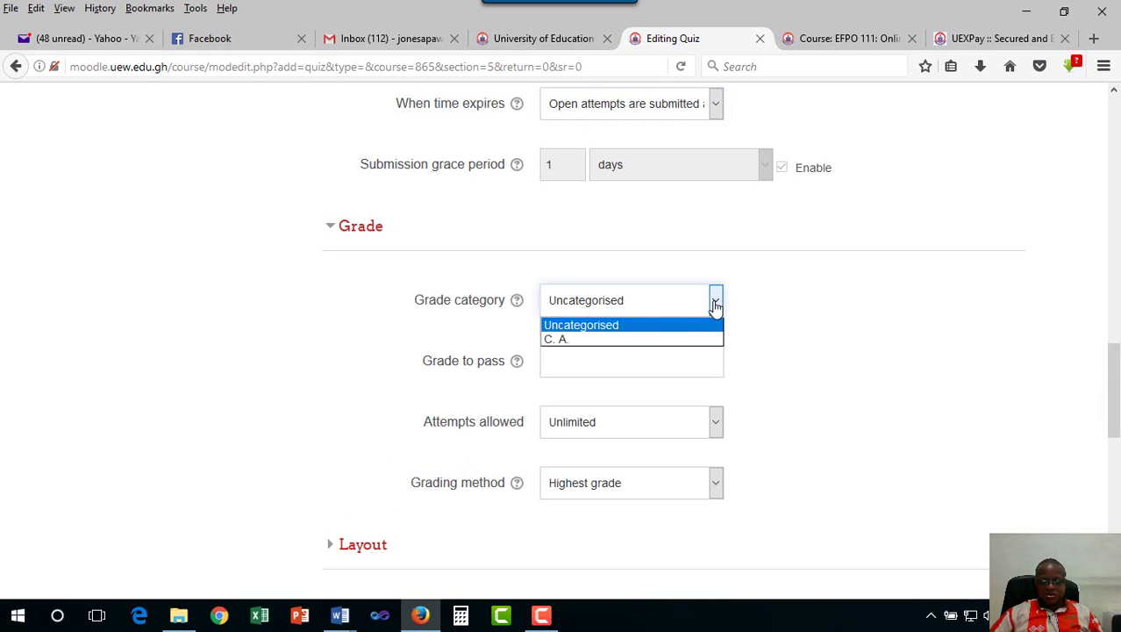
left_click(564, 370)
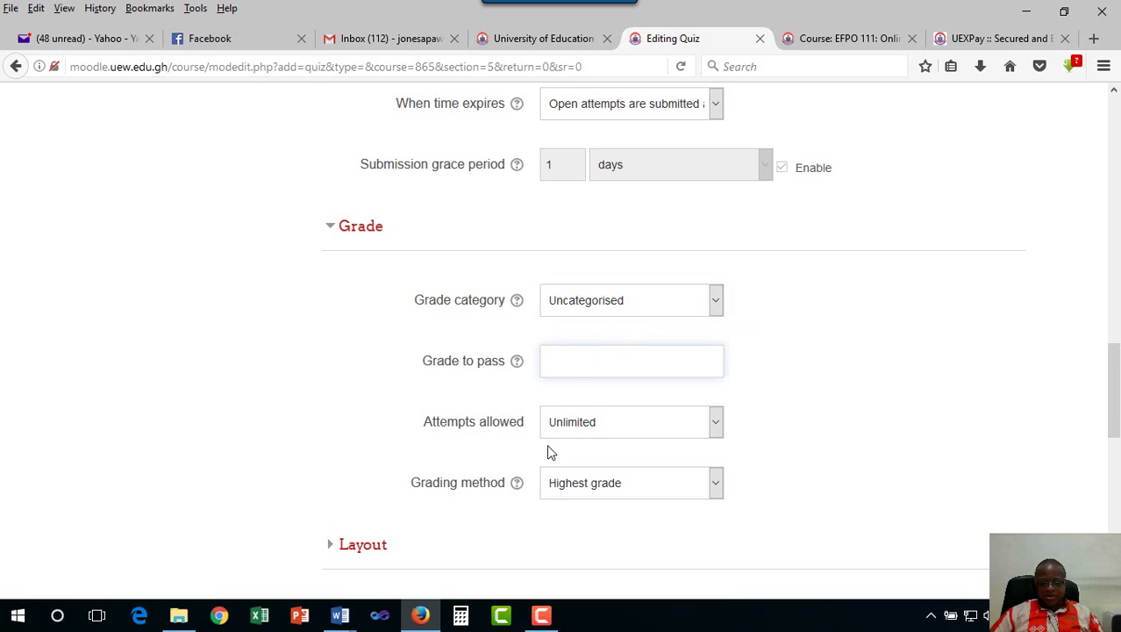
scroll(548, 449, "down", 2)
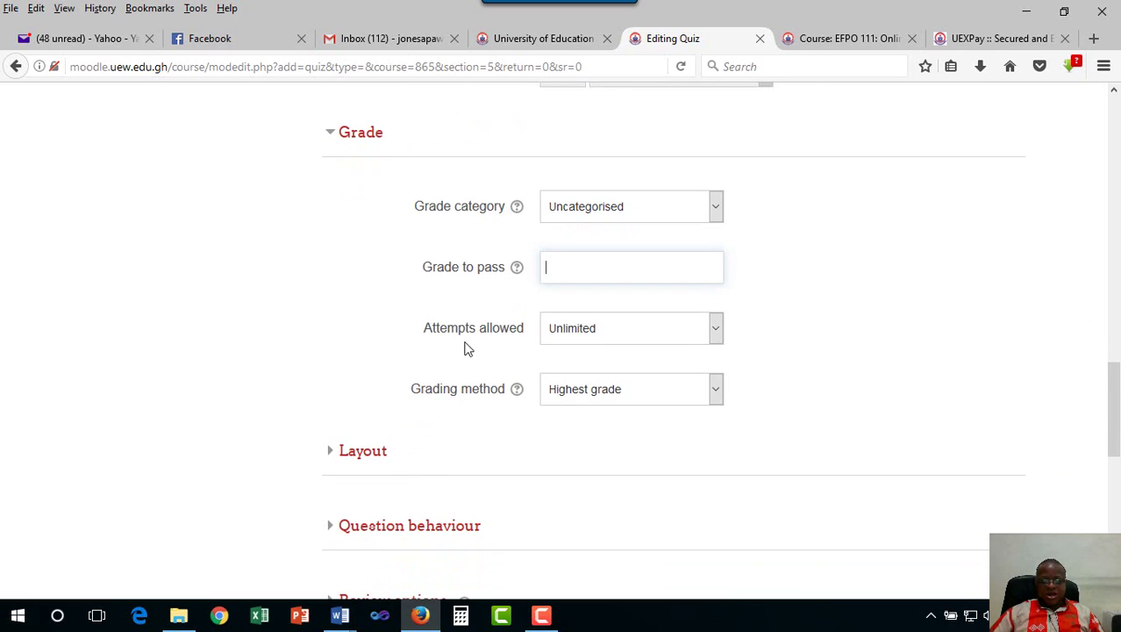
View the grading method options and set the quiz's attempts allowed to 1
left_click(716, 342)
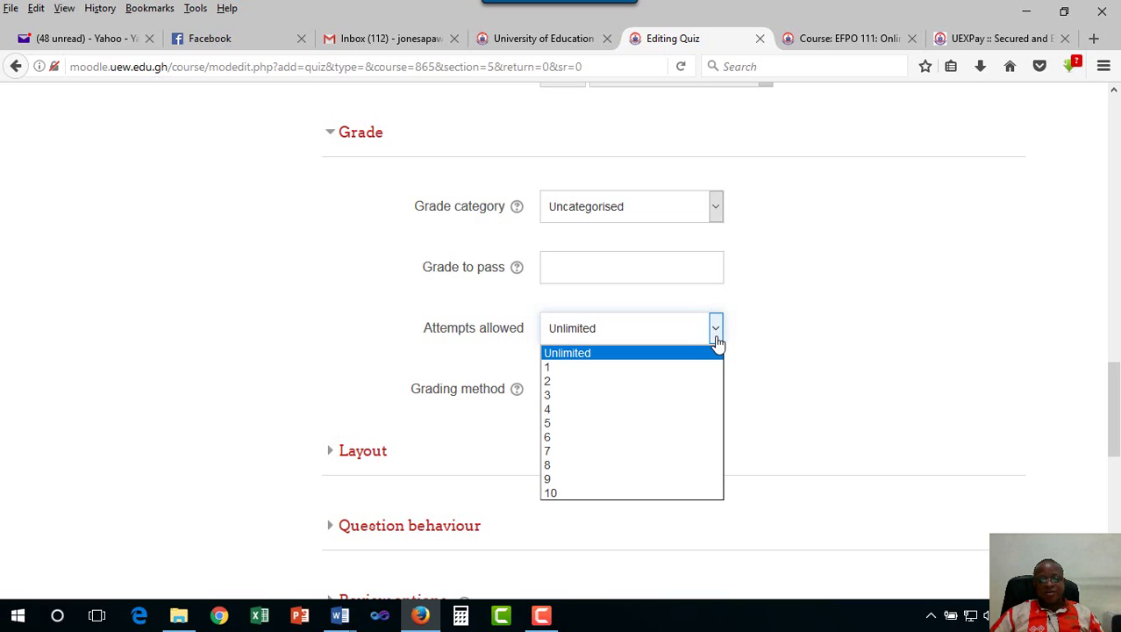
left_click(776, 351)
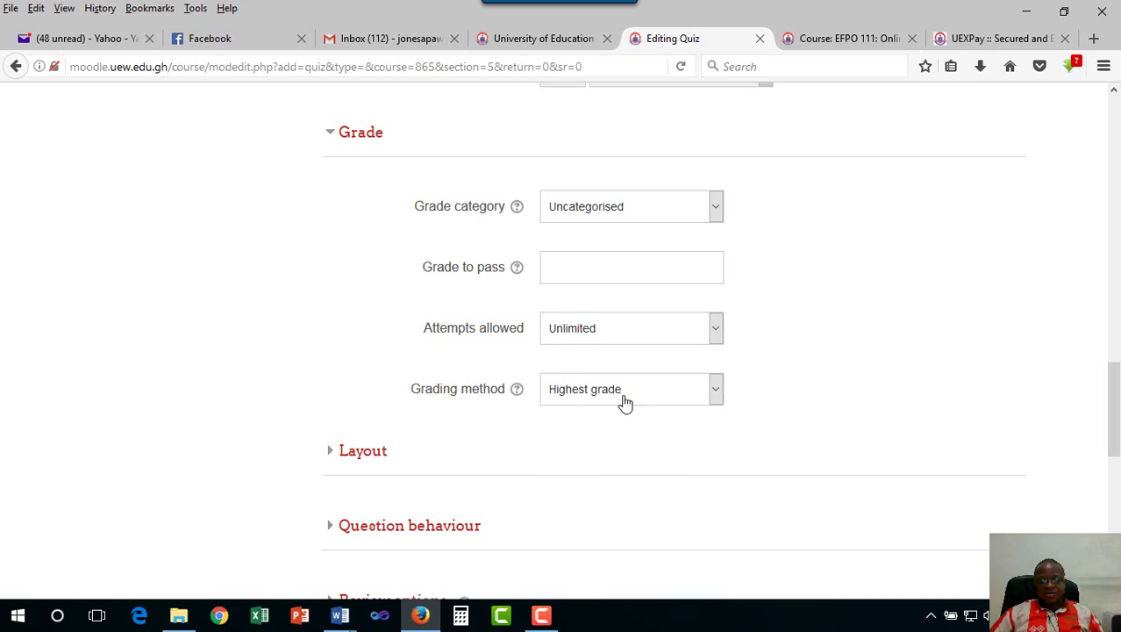
left_click(715, 395)
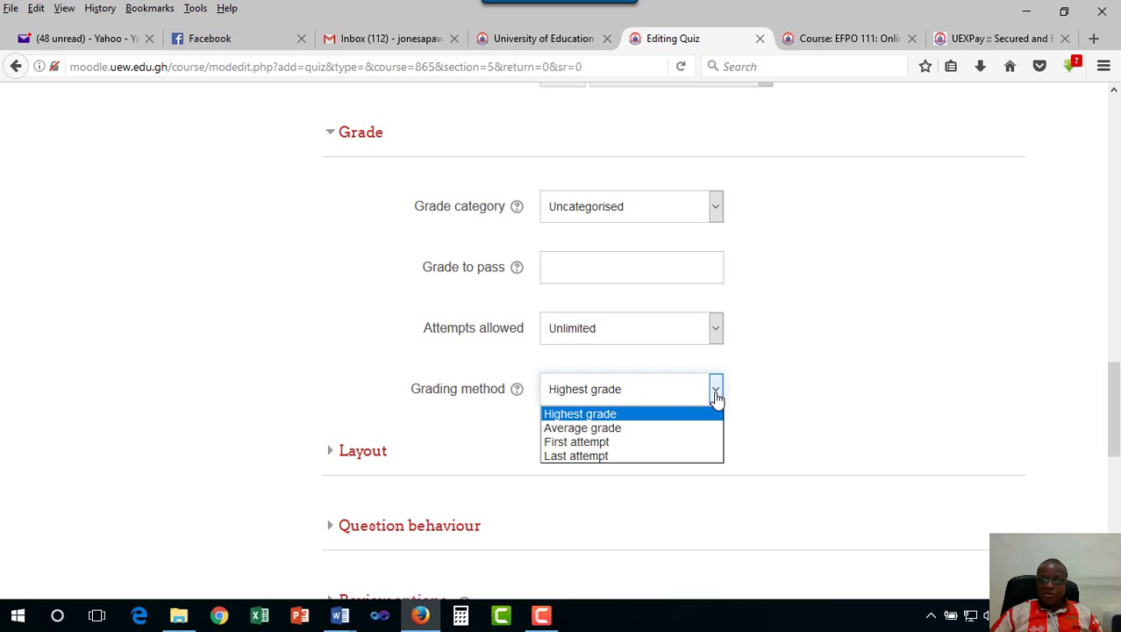
left_click(713, 333)
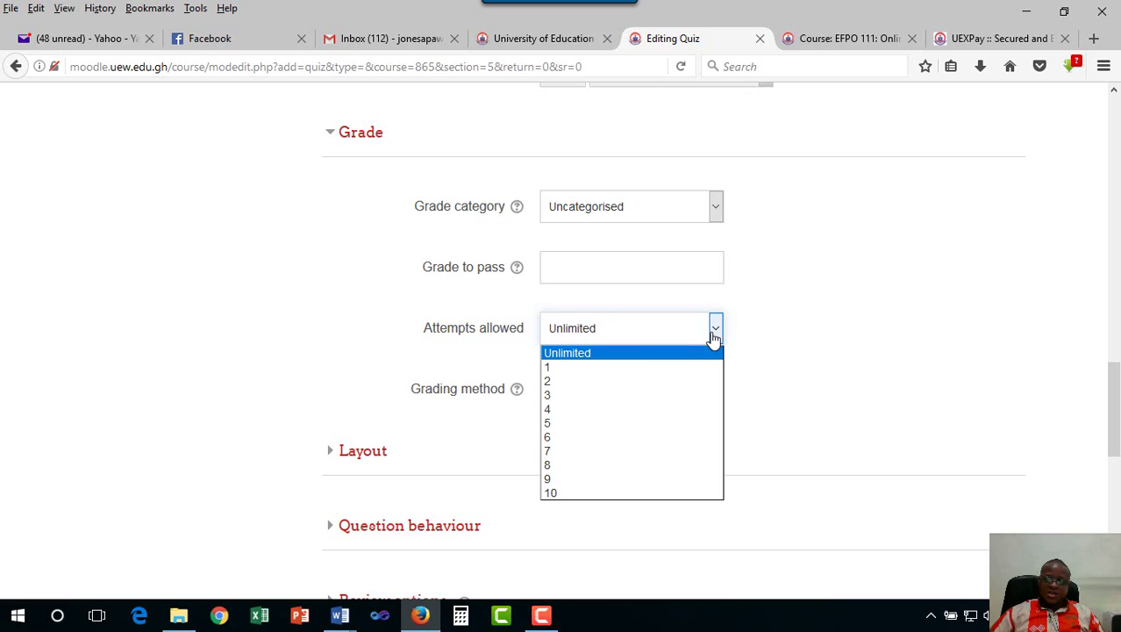
left_click(643, 369)
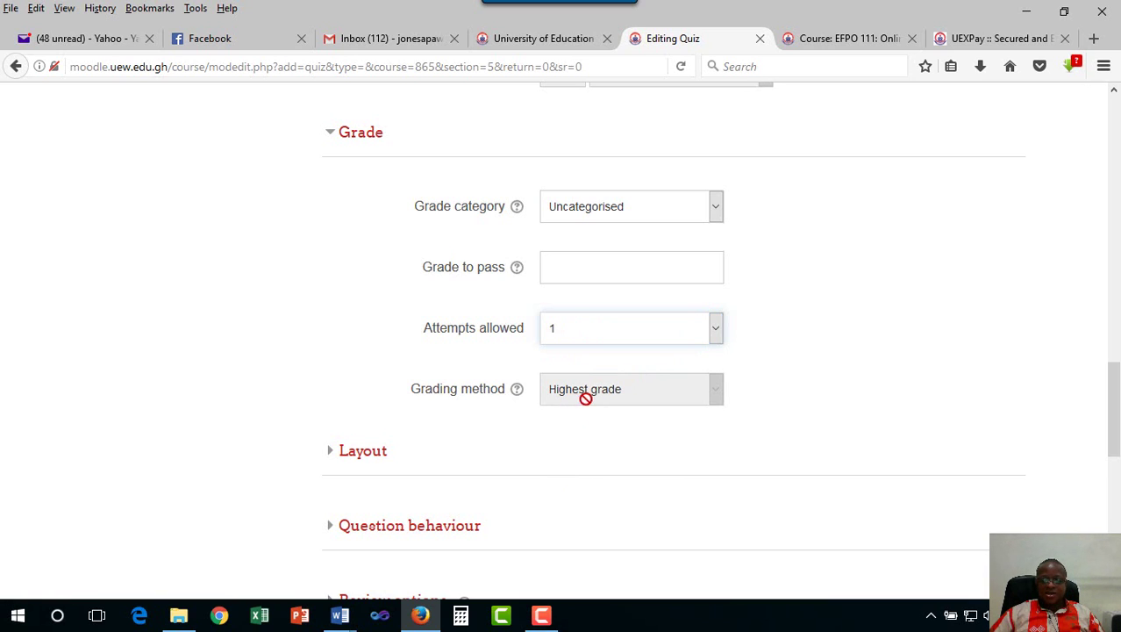
Set the quiz's attempts allowed to 3
left_click(716, 331)
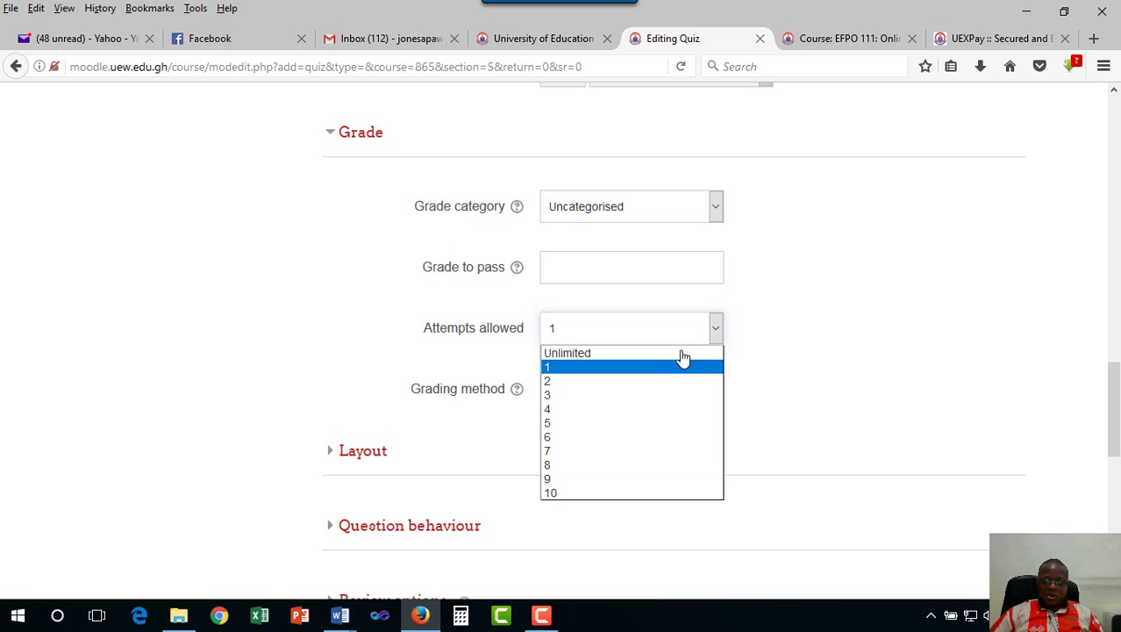
left_click(579, 397)
Expand the Layout section of the quiz settings and view the New page options
scroll(469, 456, "down", 2)
scroll(469, 455, "down", 2)
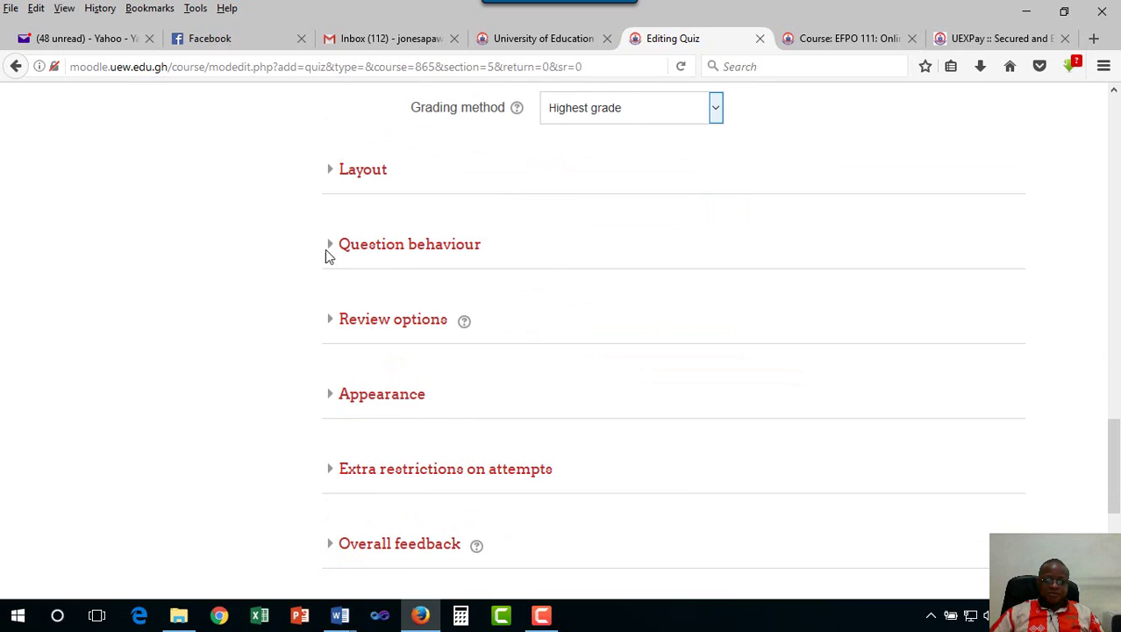
left_click(326, 172)
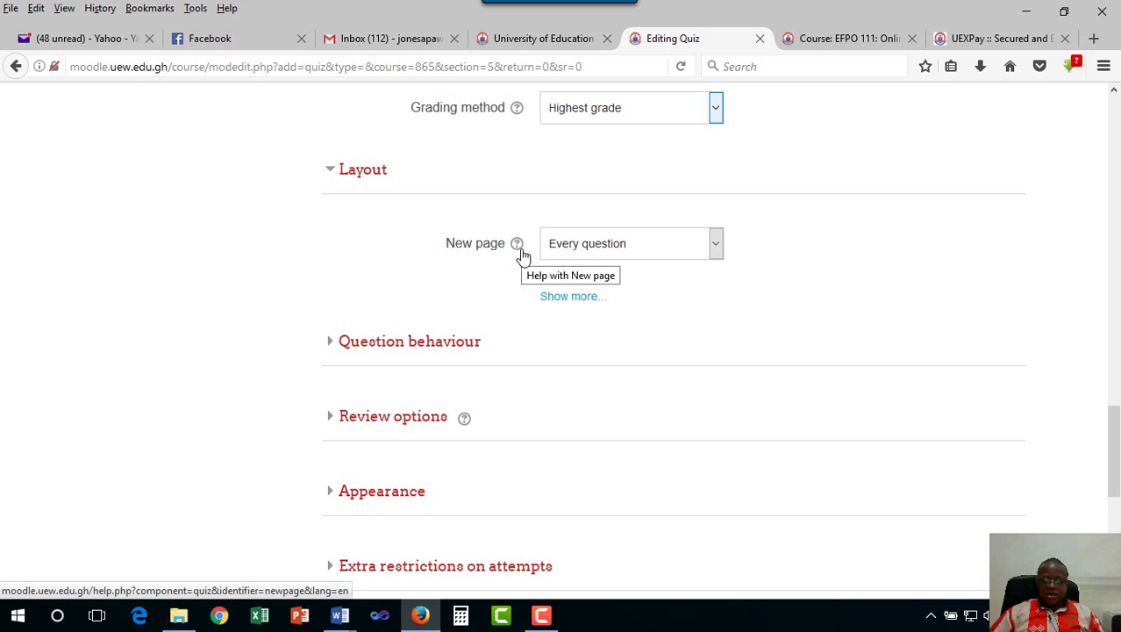
left_click(712, 246)
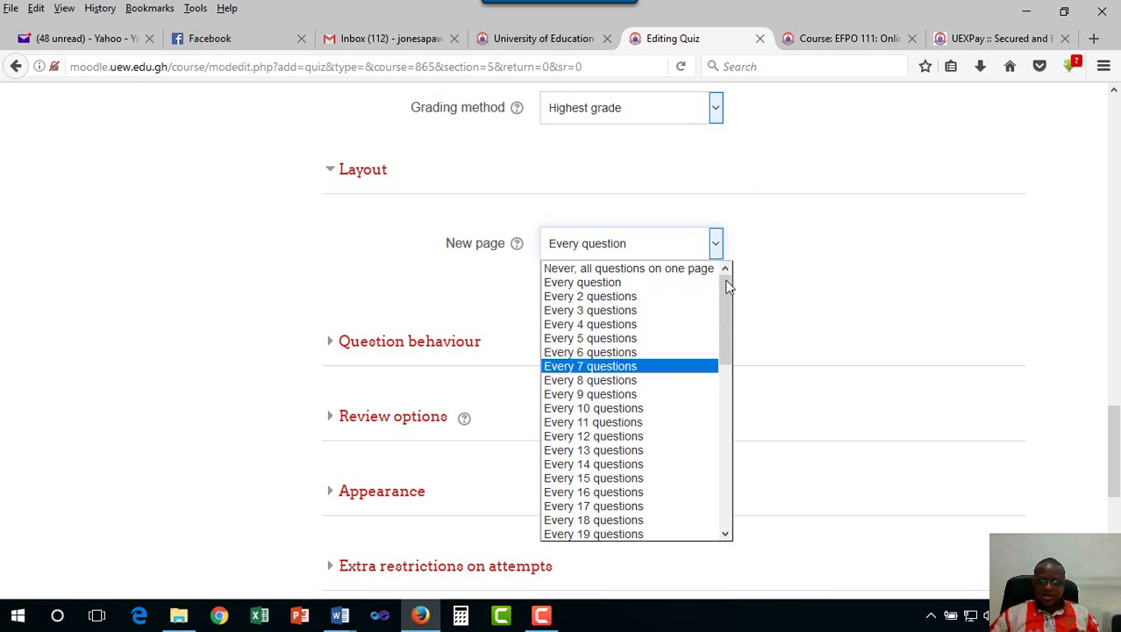
left_click(794, 251)
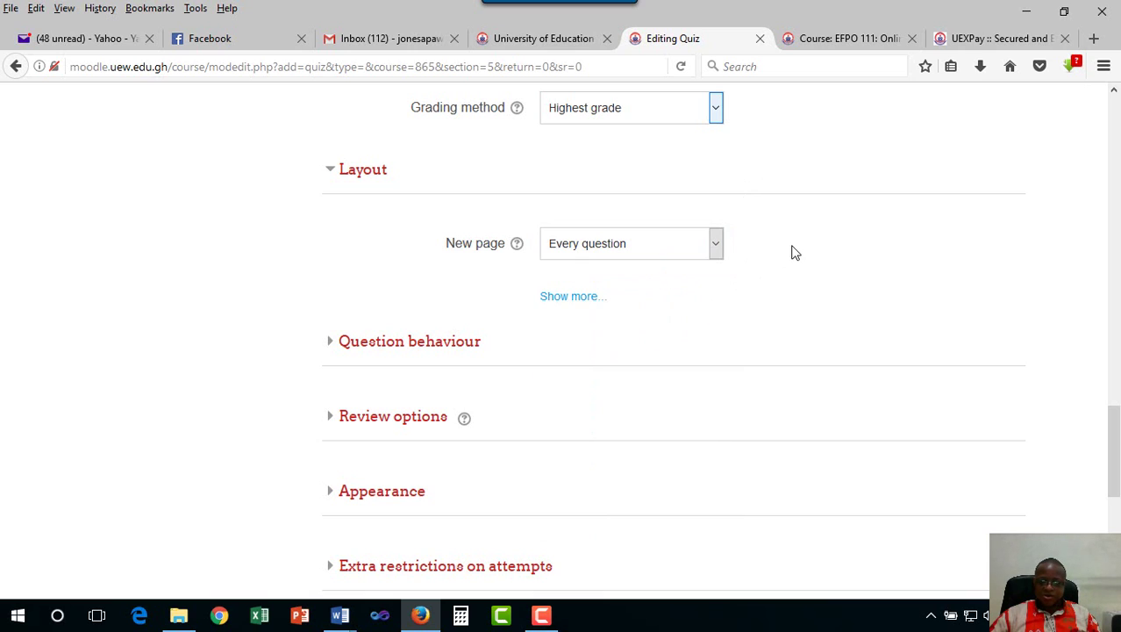
Reveal the additional Layout settings and view the Navigation method options
left_click(575, 301)
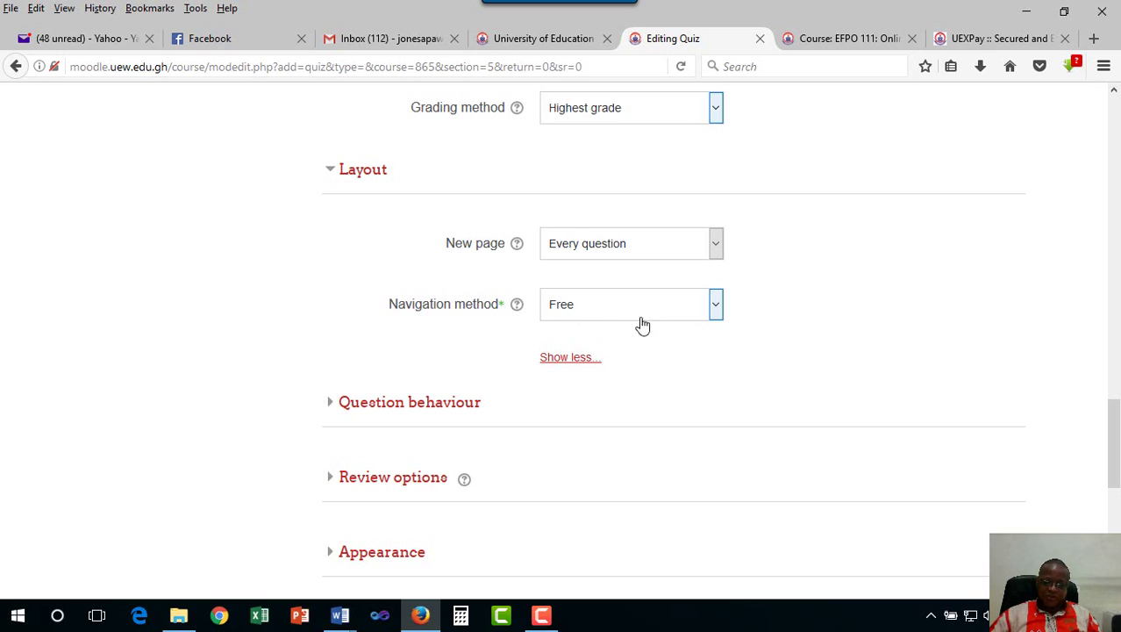
left_click(715, 307)
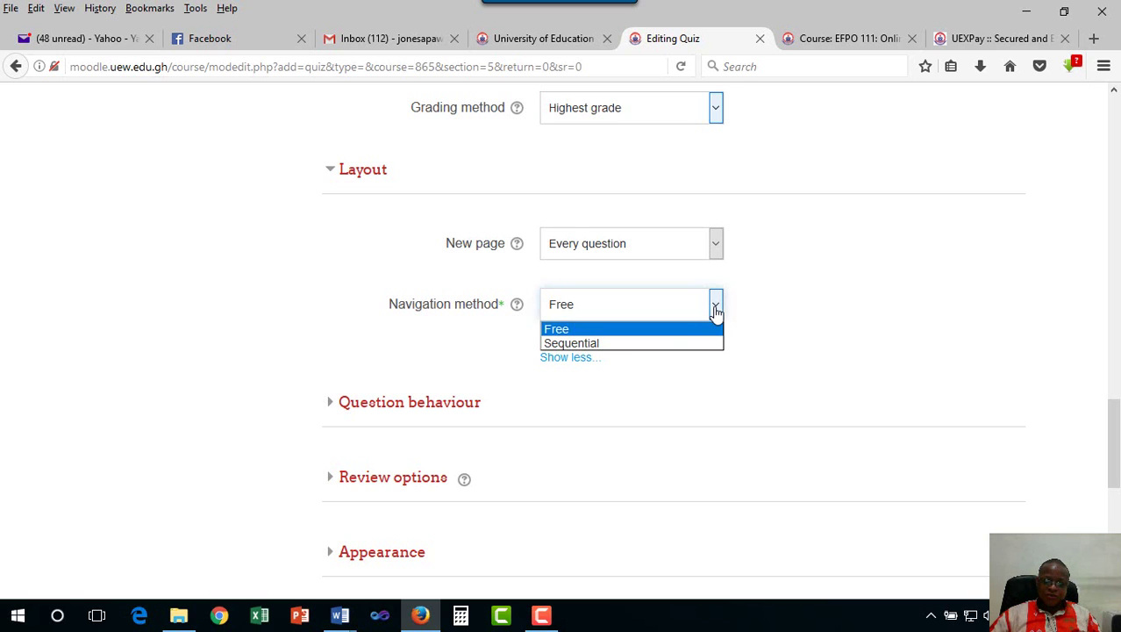
left_click(789, 316)
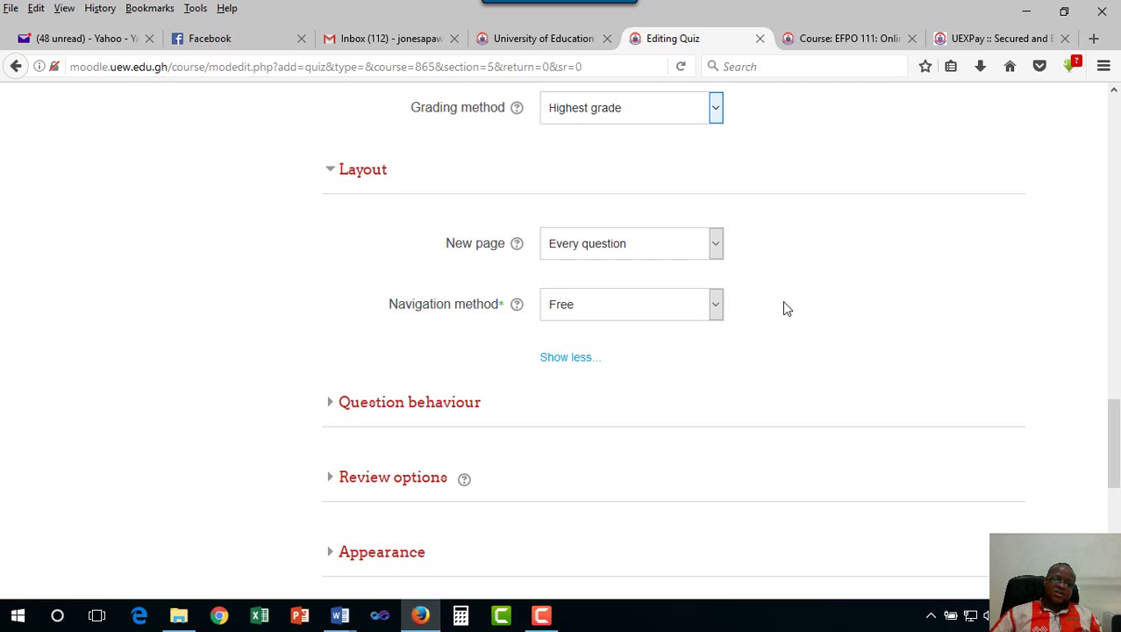
Expand the Question behaviour section and view the options for Shuffle within questions and How questions behave
scroll(663, 349, "down", 2)
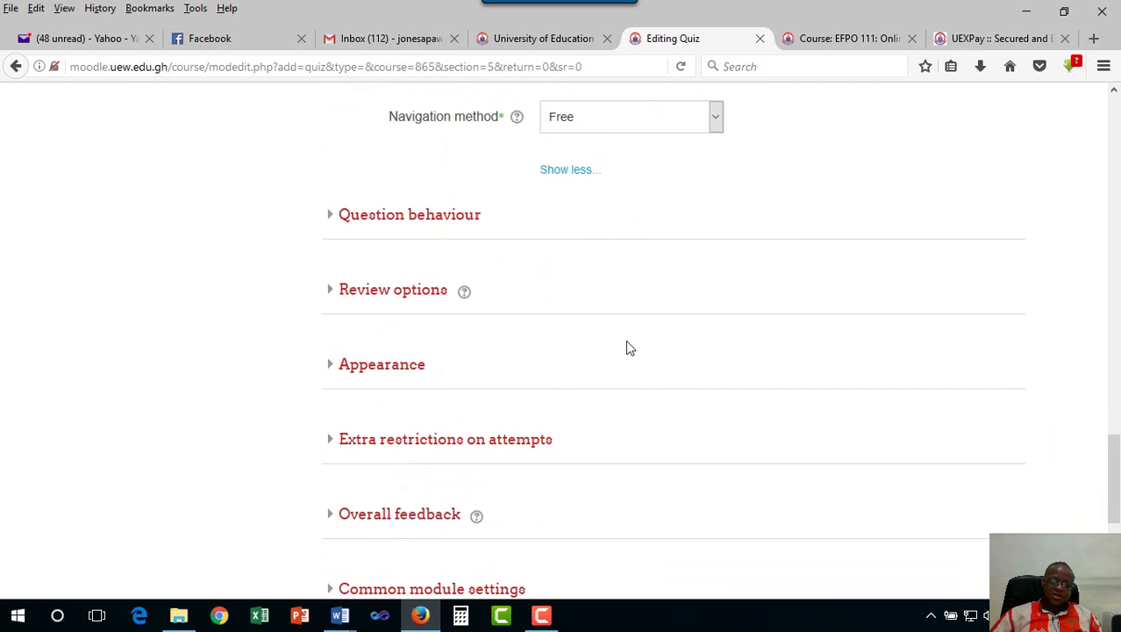
left_click(332, 217)
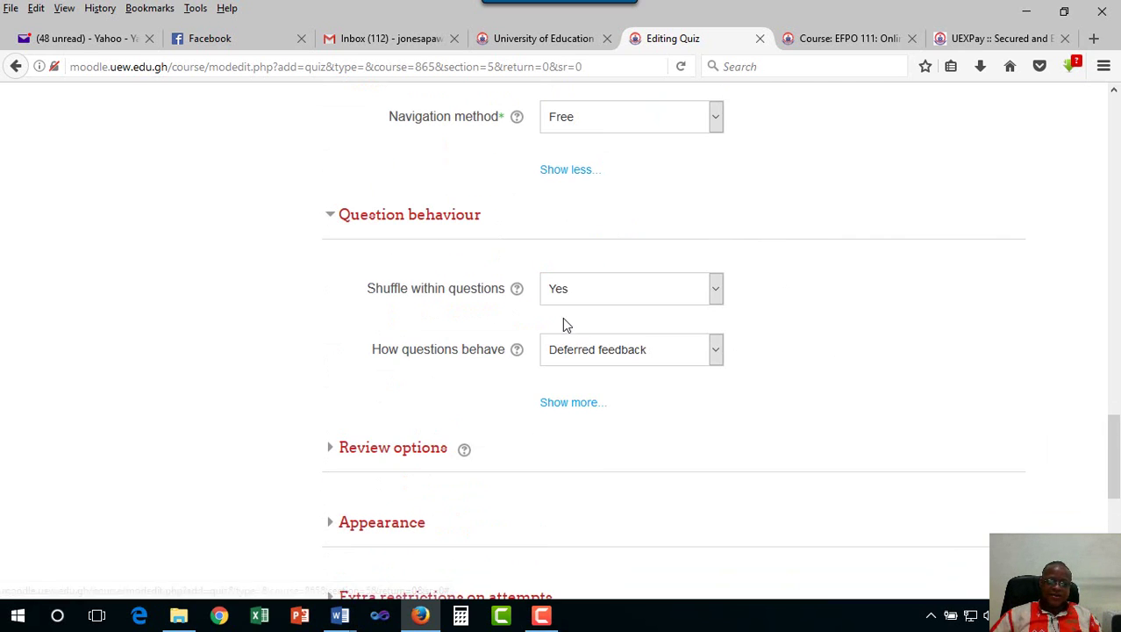
scroll(562, 319, "down", 1)
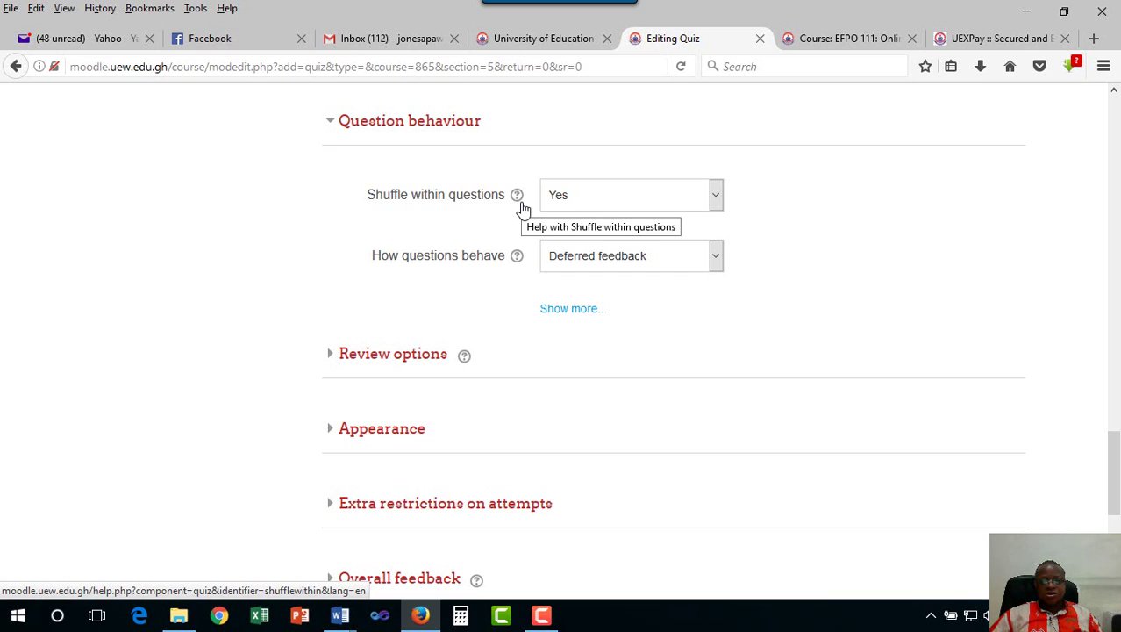
left_click(717, 201)
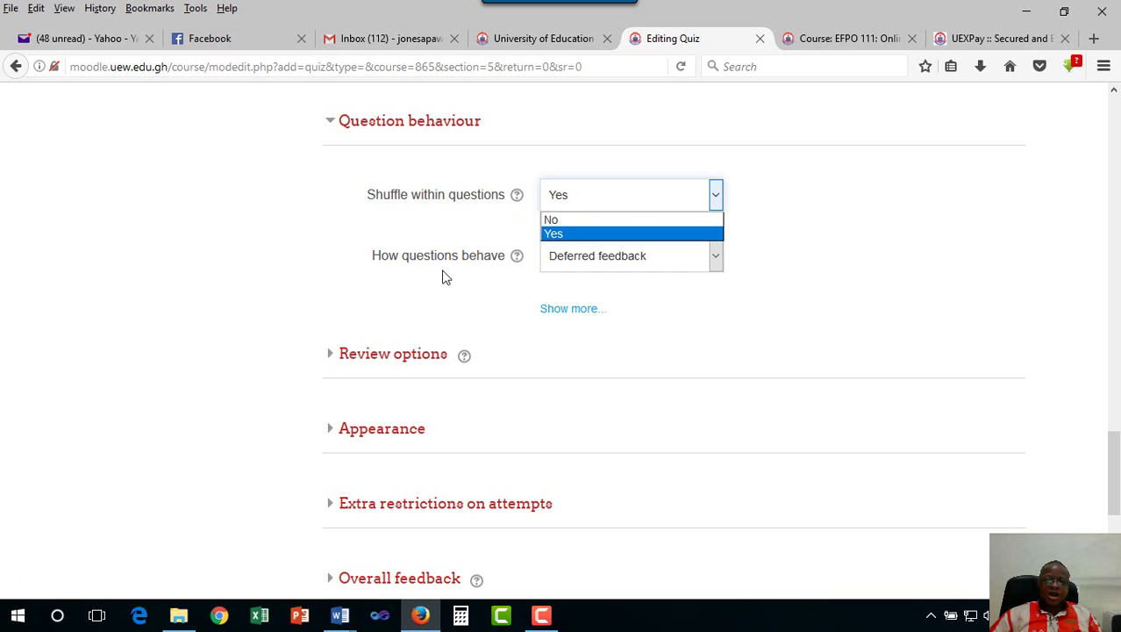
left_click(667, 296)
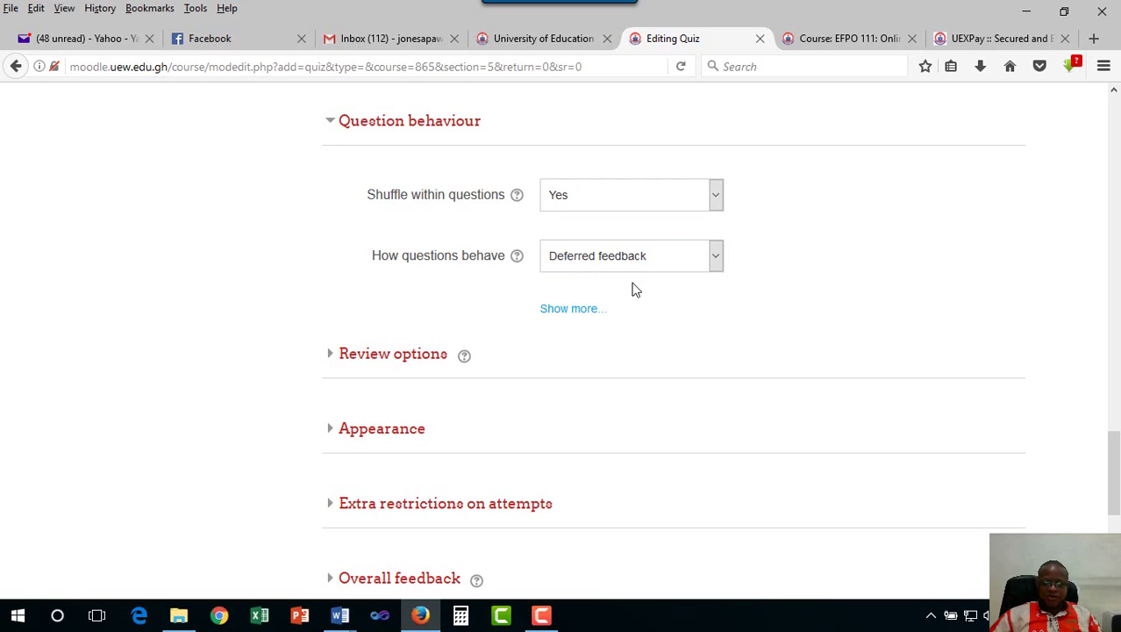
left_click(715, 259)
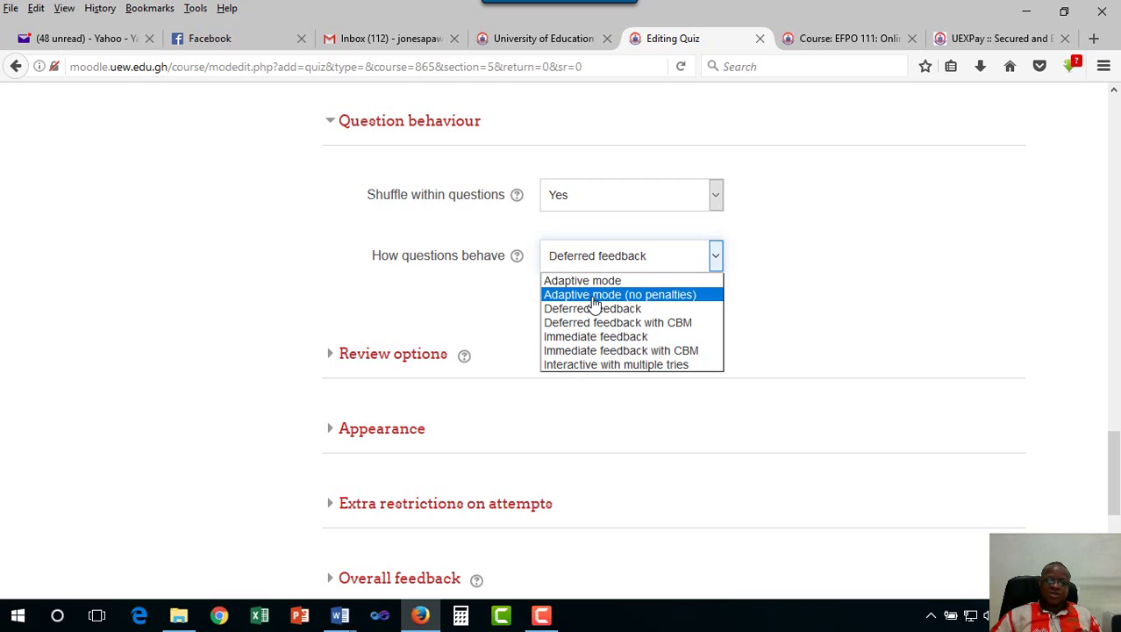
left_click(794, 266)
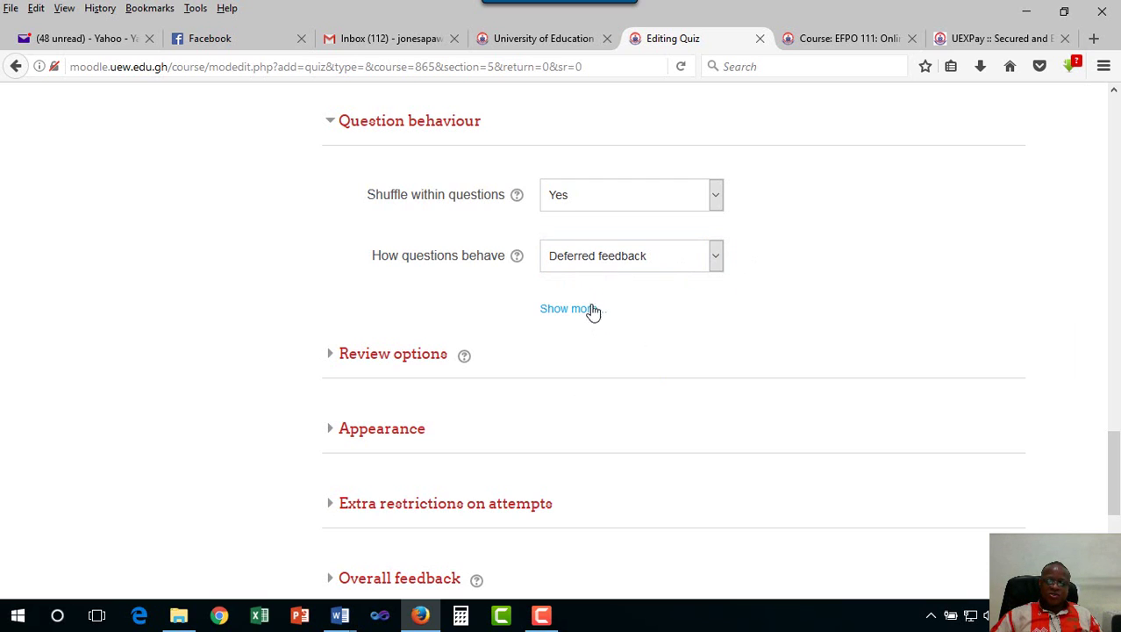
Reveal the additional Question behaviour settings and compare them with the attempts allowed in the Grade section
left_click(590, 311)
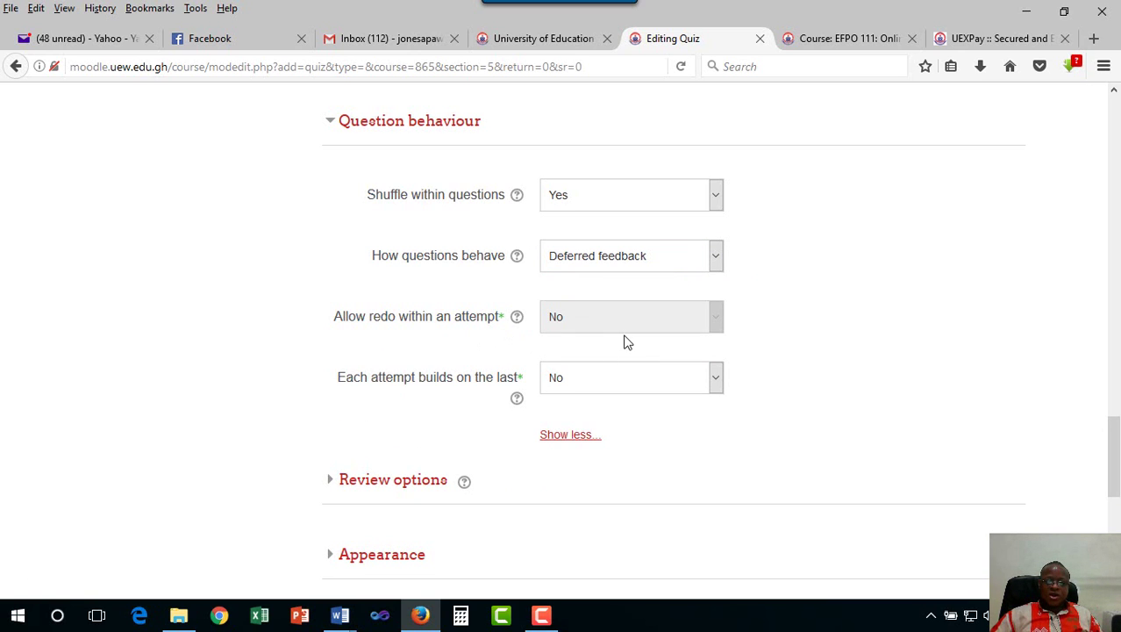
scroll(624, 341, "up", 5)
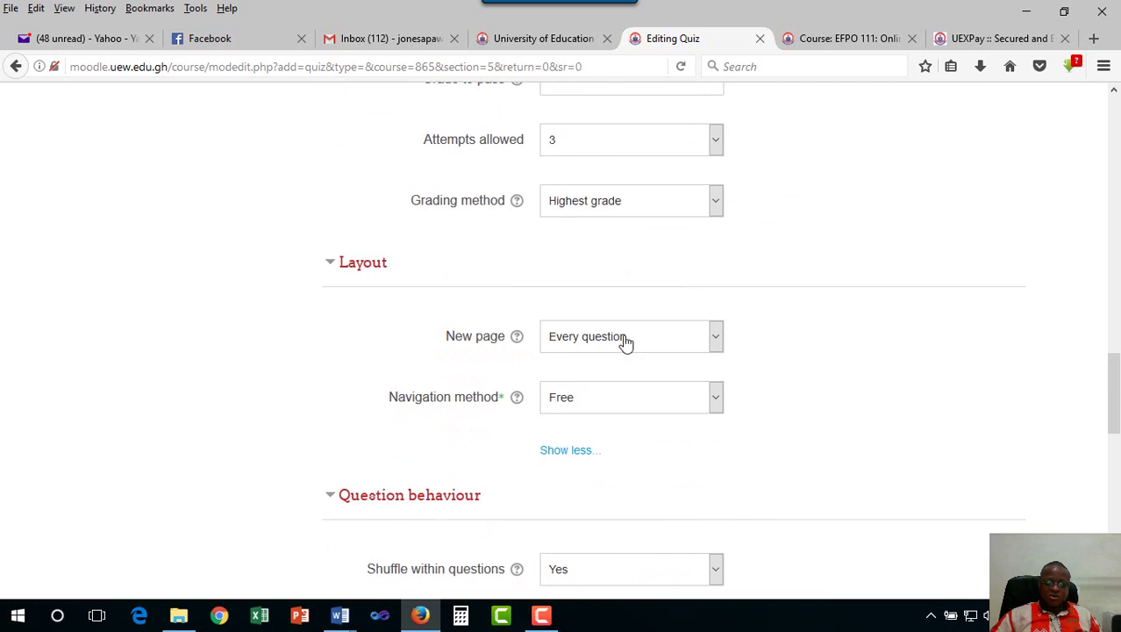
scroll(625, 342, "down", 5)
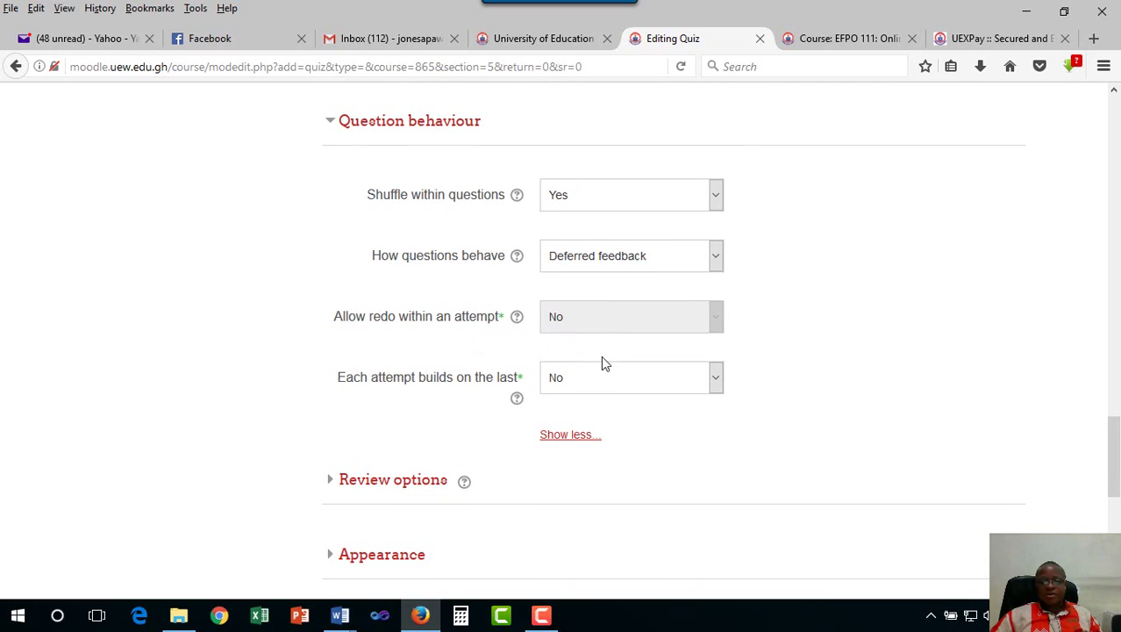
scroll(601, 361, "down", 1)
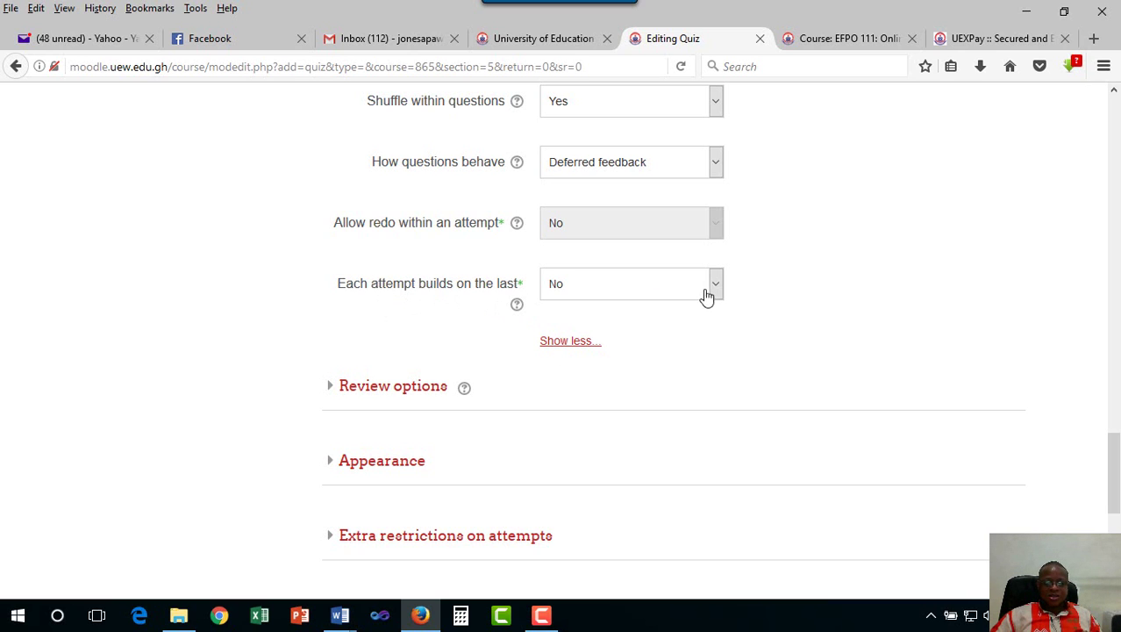
In Review options, disable Whether correct and Right answer immediately after the attempt, and Right answer after the quiz is closed
scroll(681, 328, "down", 3)
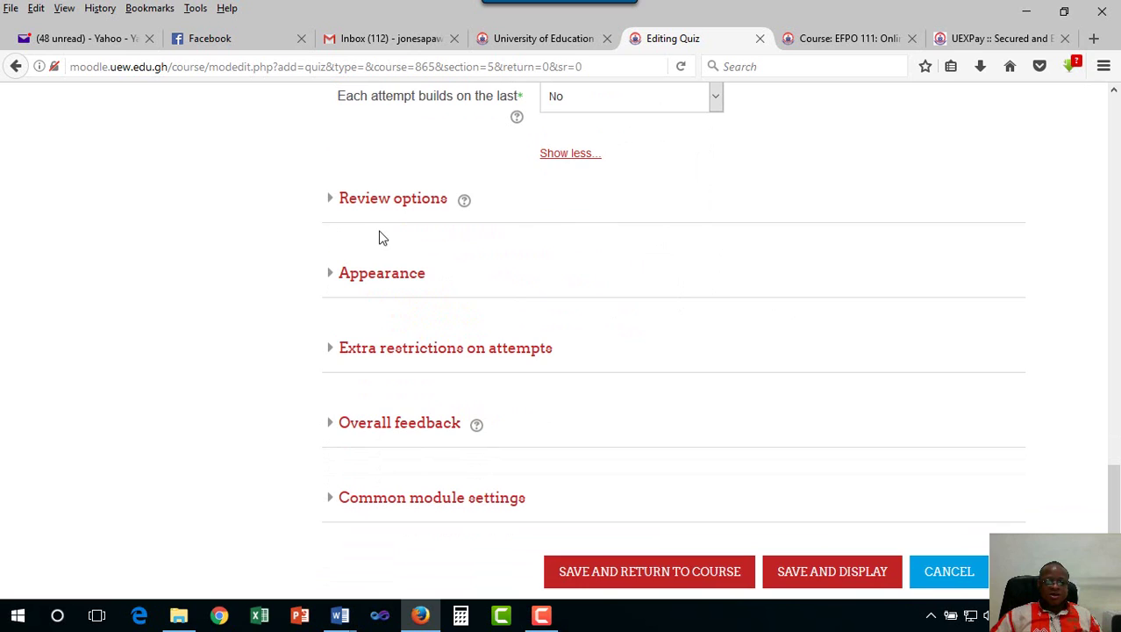
left_click(338, 202)
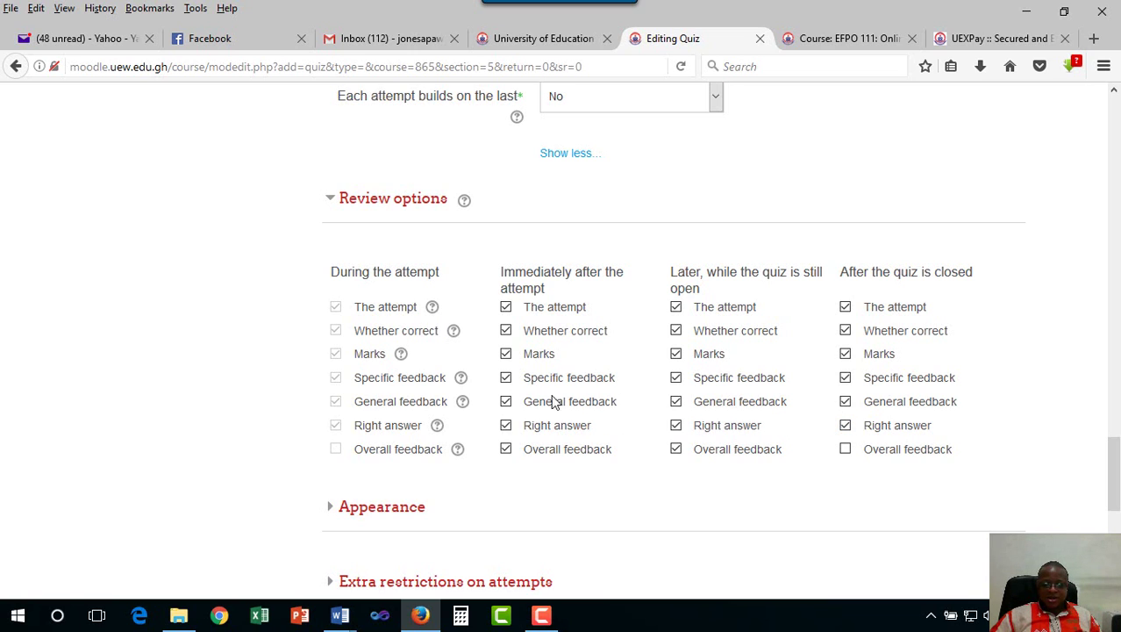
left_click(506, 330)
left_click(506, 425)
left_click(846, 426)
Expand the Appearance section and view the options for the user's picture and the decimal places in grades
scroll(751, 450, "down", 3)
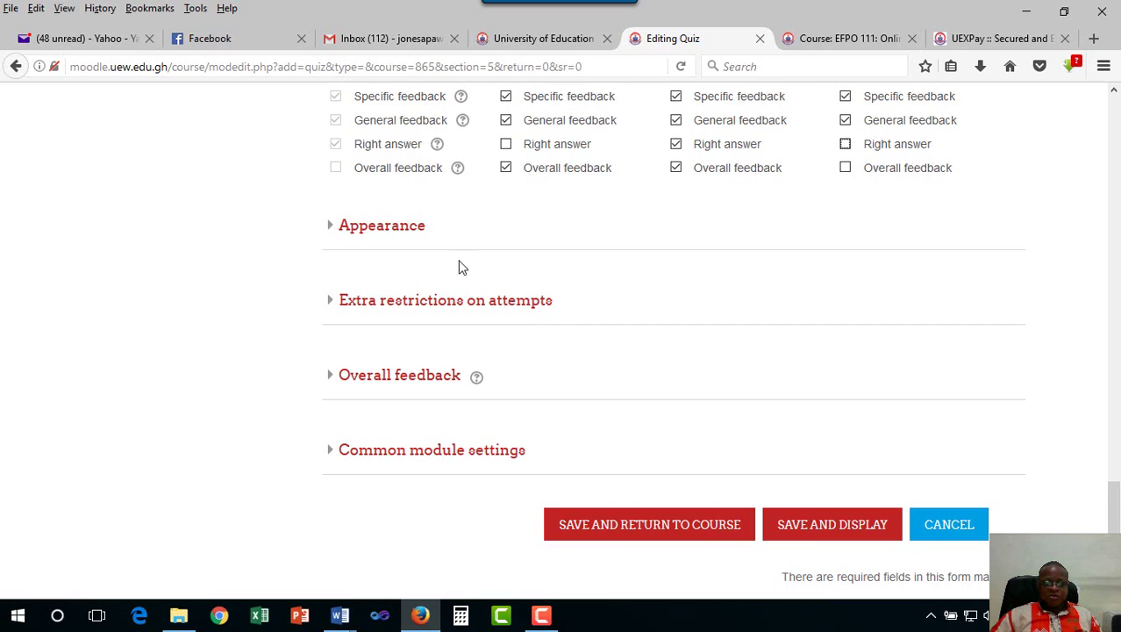
left_click(333, 228)
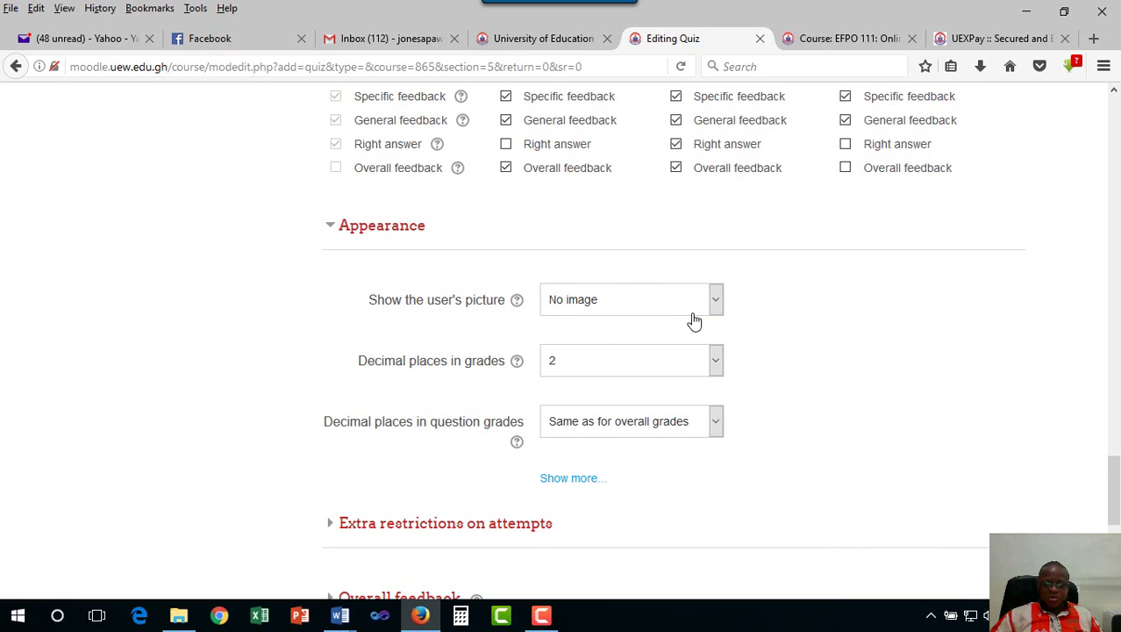
left_click(719, 304)
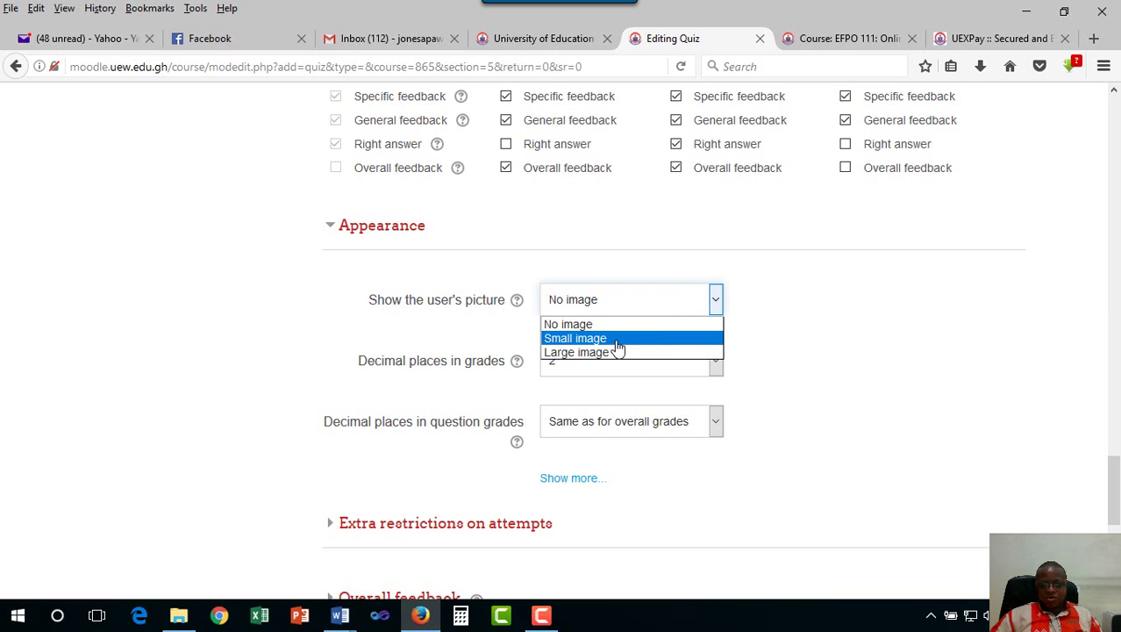
left_click(805, 322)
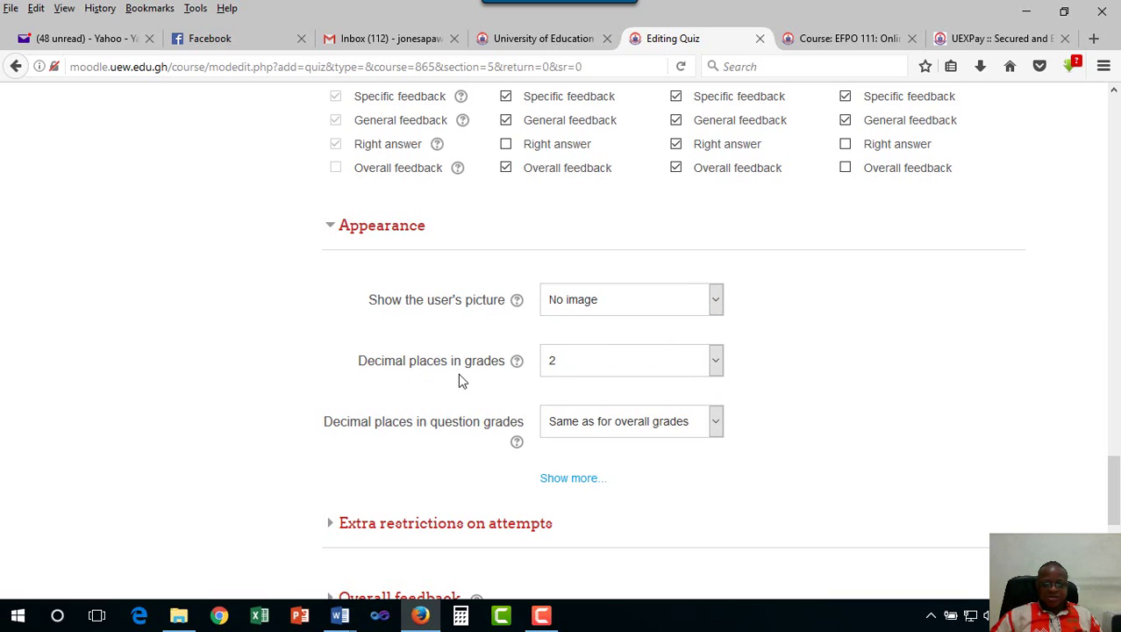
left_click(715, 371)
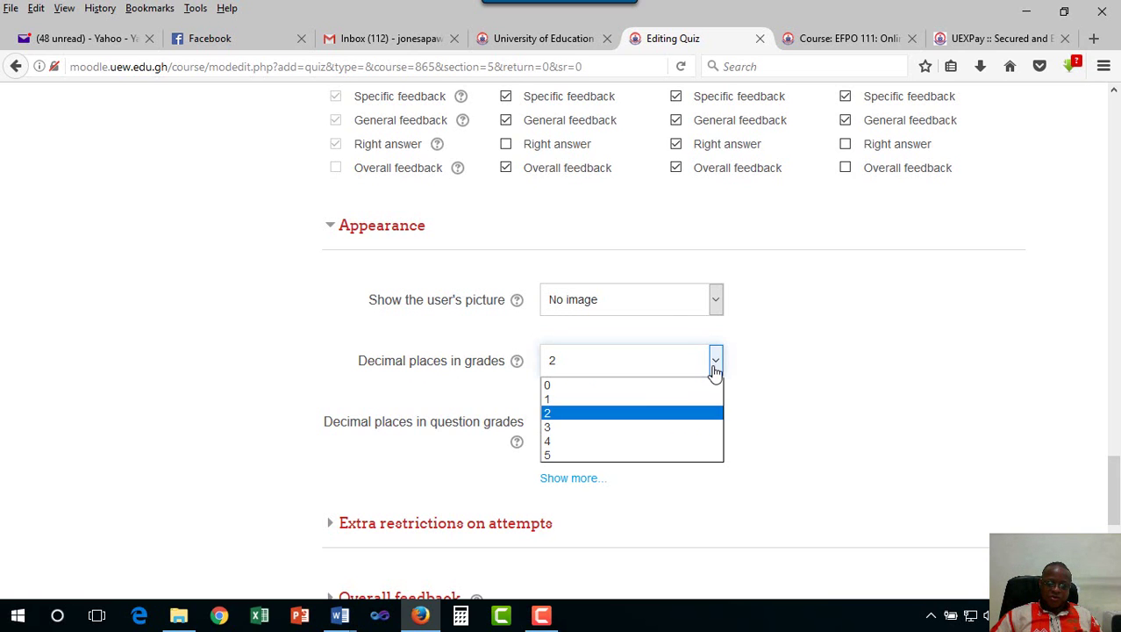
left_click(795, 377)
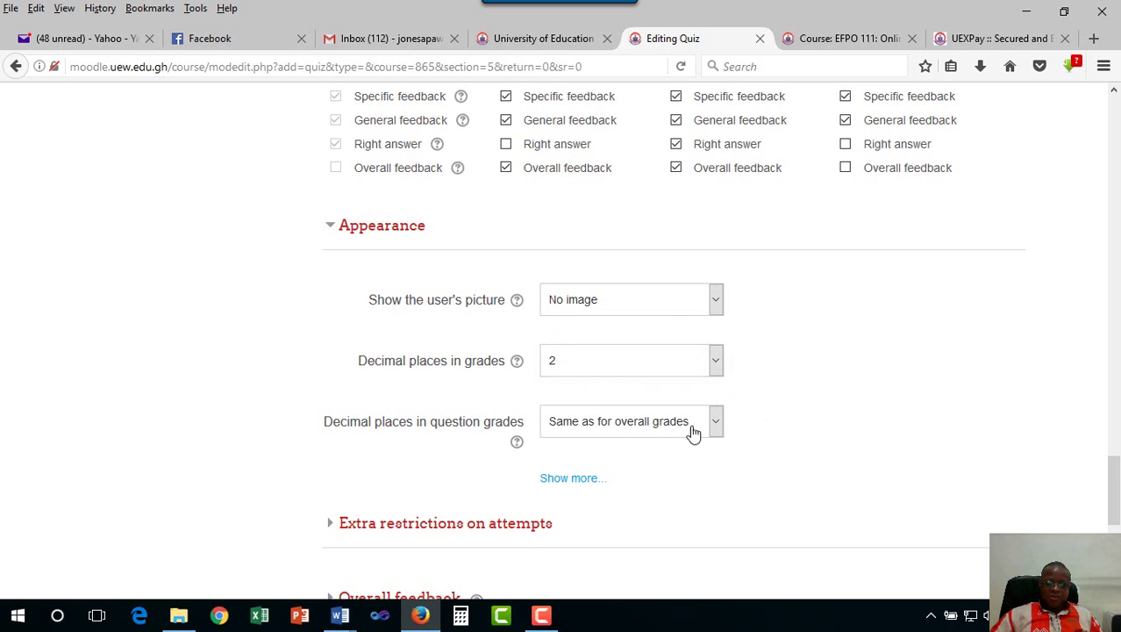
View the options for decimal places in question grades
scroll(496, 430, "down", 4)
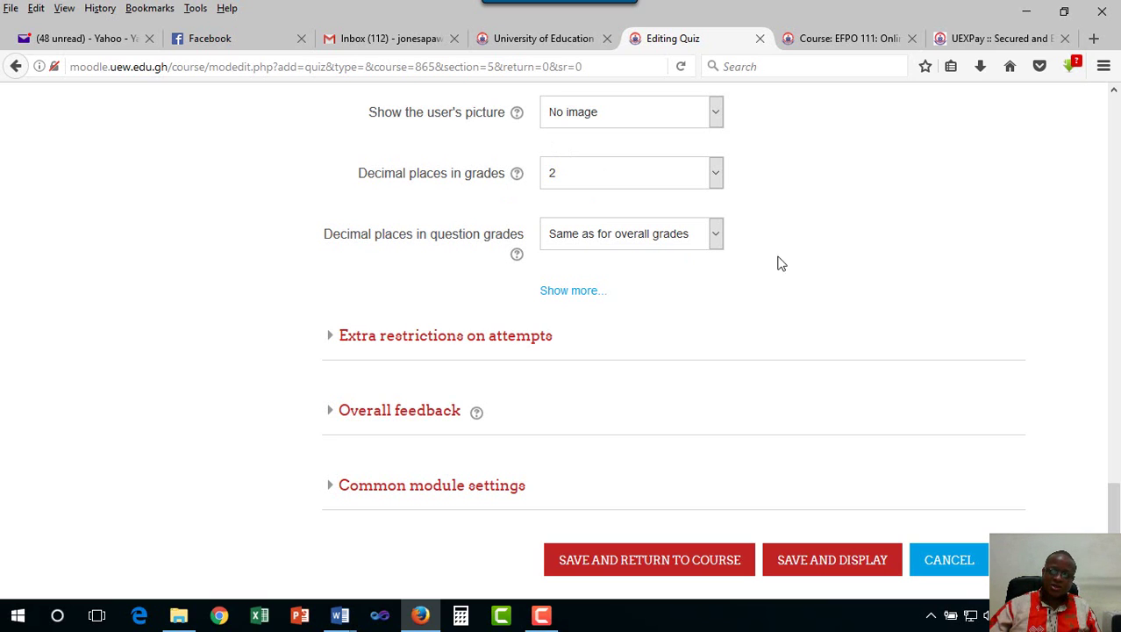
left_click(716, 237)
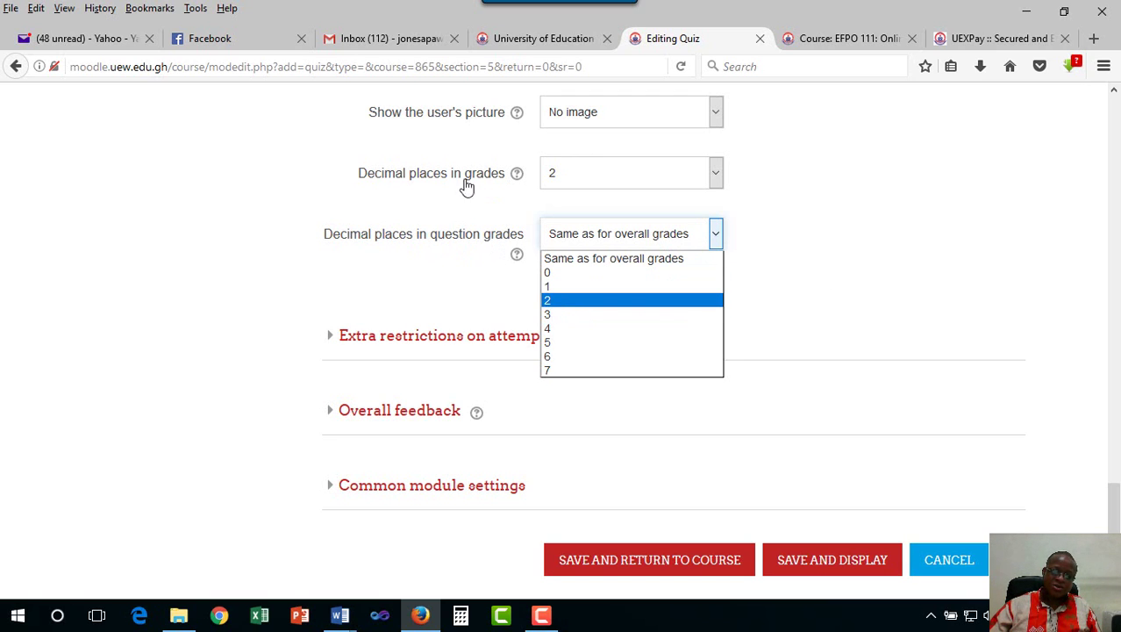
left_click(938, 250)
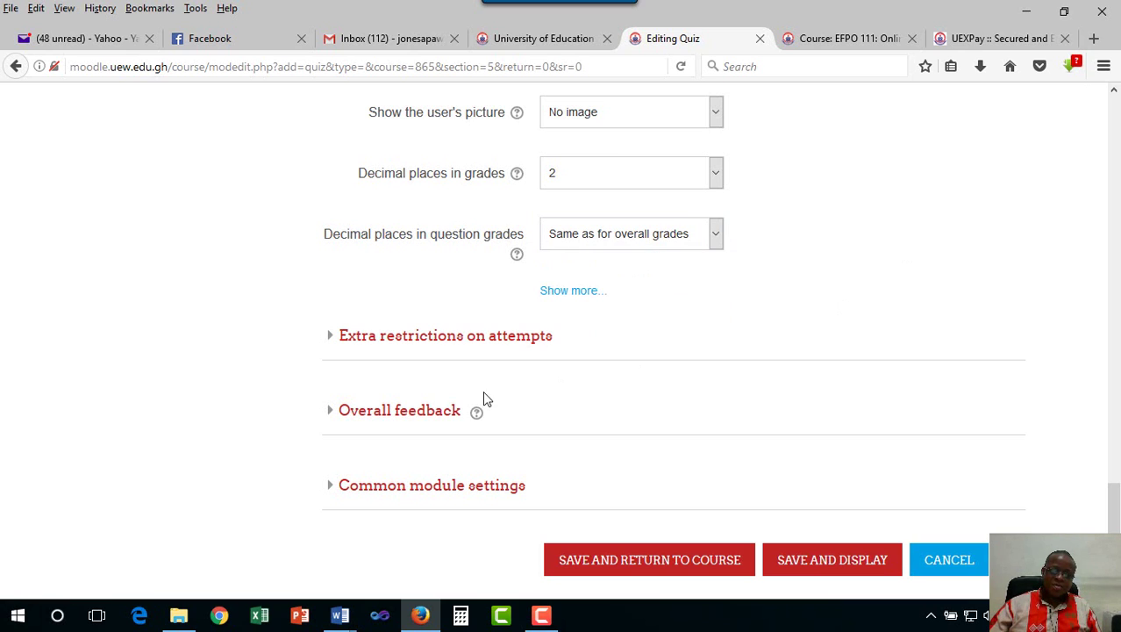
Expand Extra restrictions on attempts, enter a quiz password in the Require password field, and unmask it
left_click(333, 340)
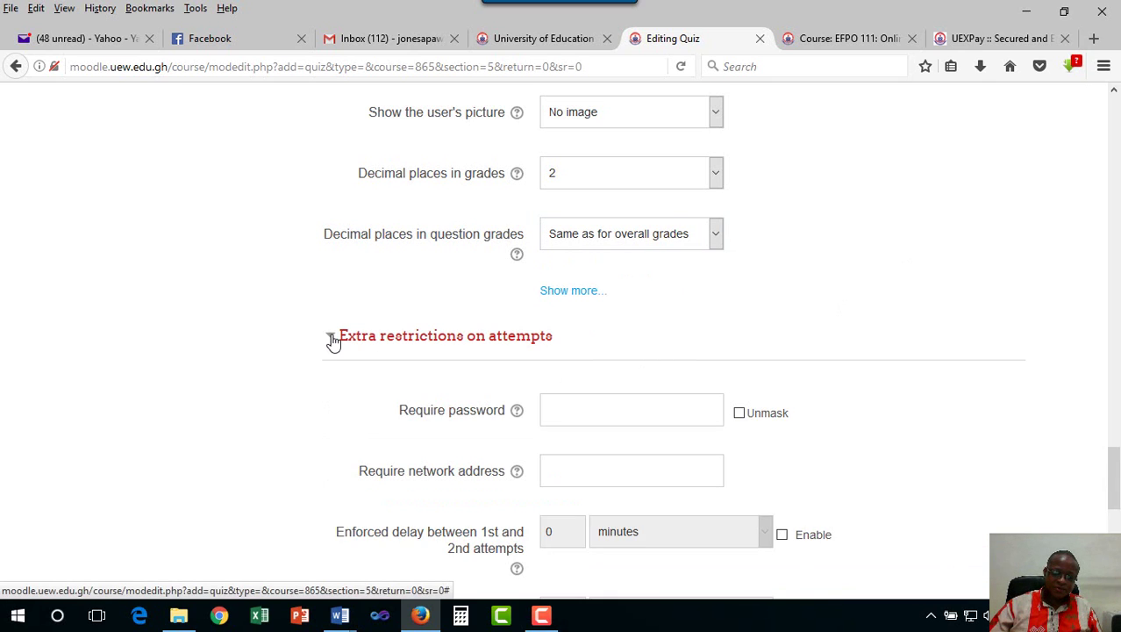
scroll(642, 423, "down", 3)
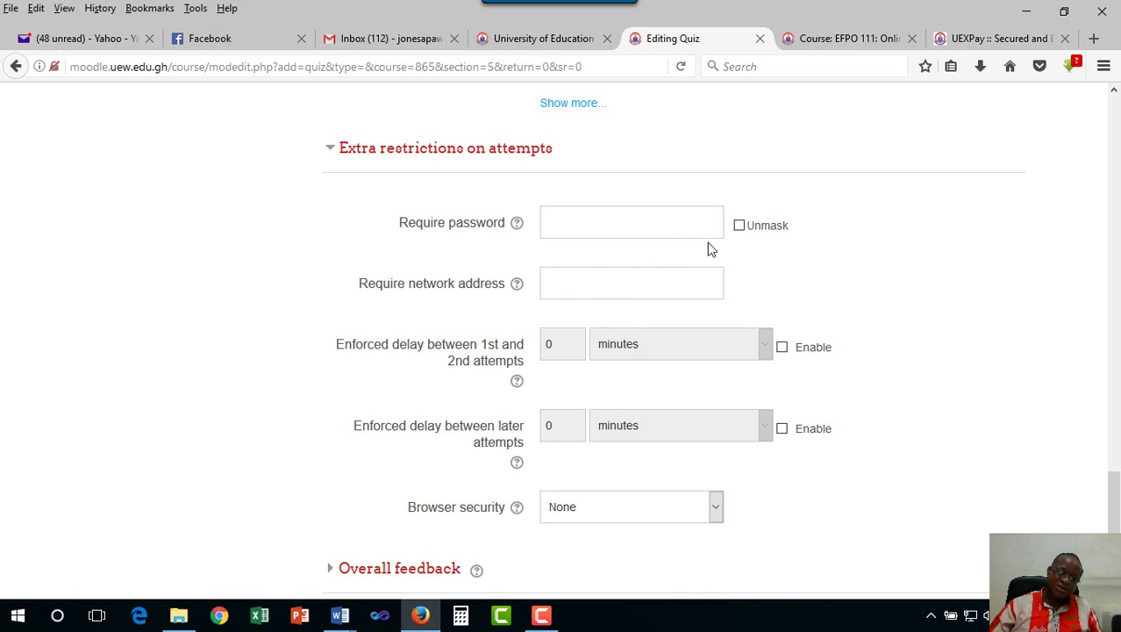
left_click(600, 229)
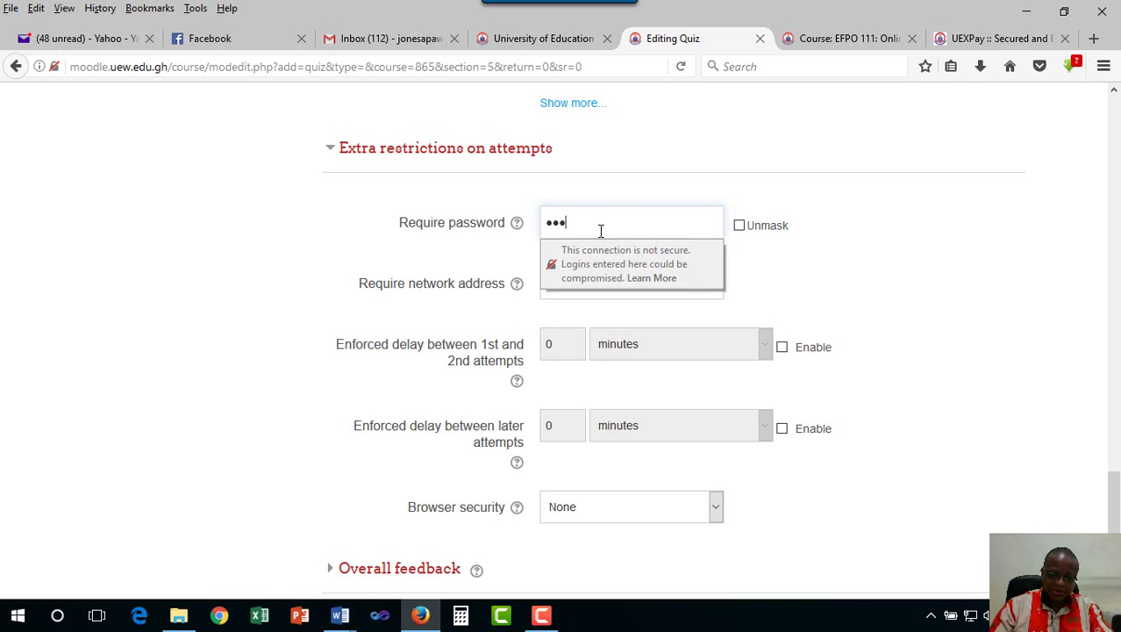
left_click(805, 274)
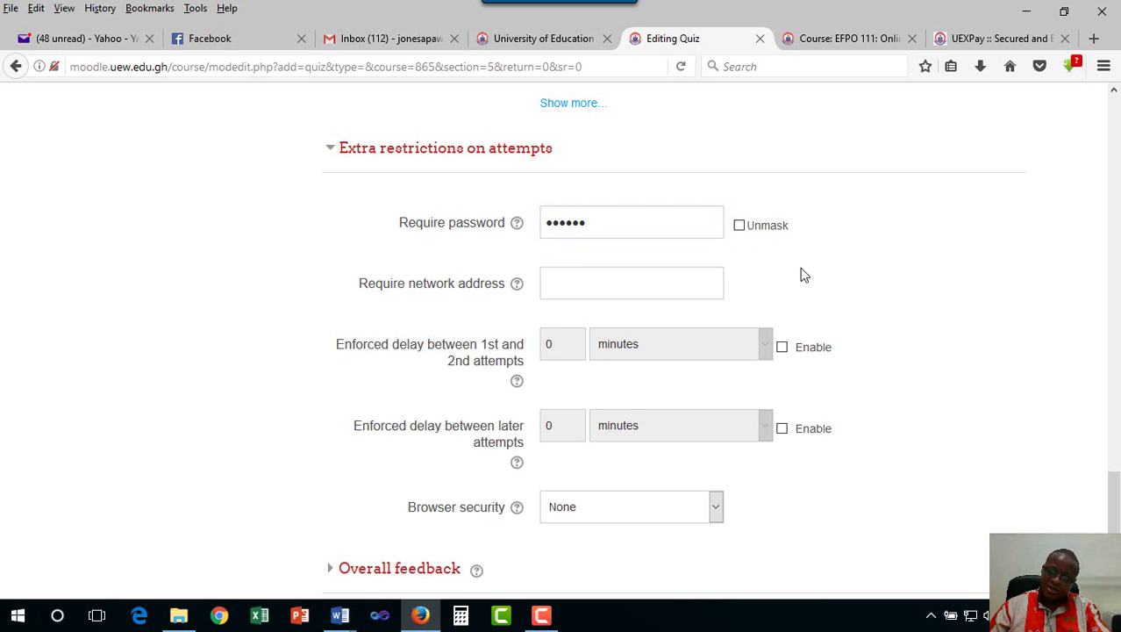
left_click(740, 228)
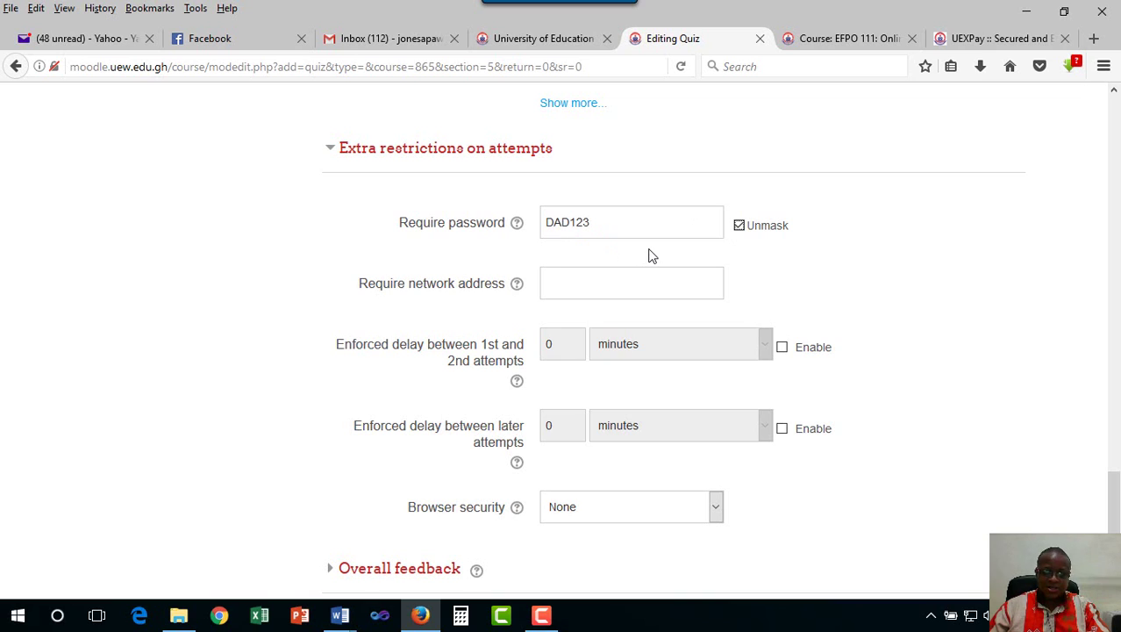
Mask the quiz password in the Extra restrictions on attempts section
left_click(740, 228)
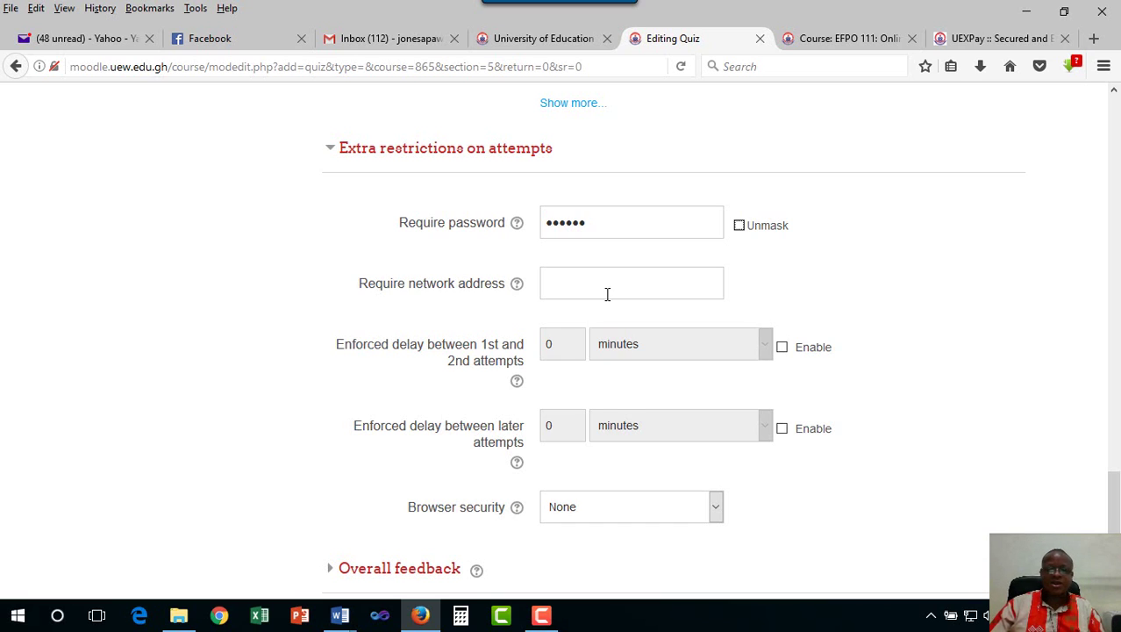
scroll(606, 307, "down", 2)
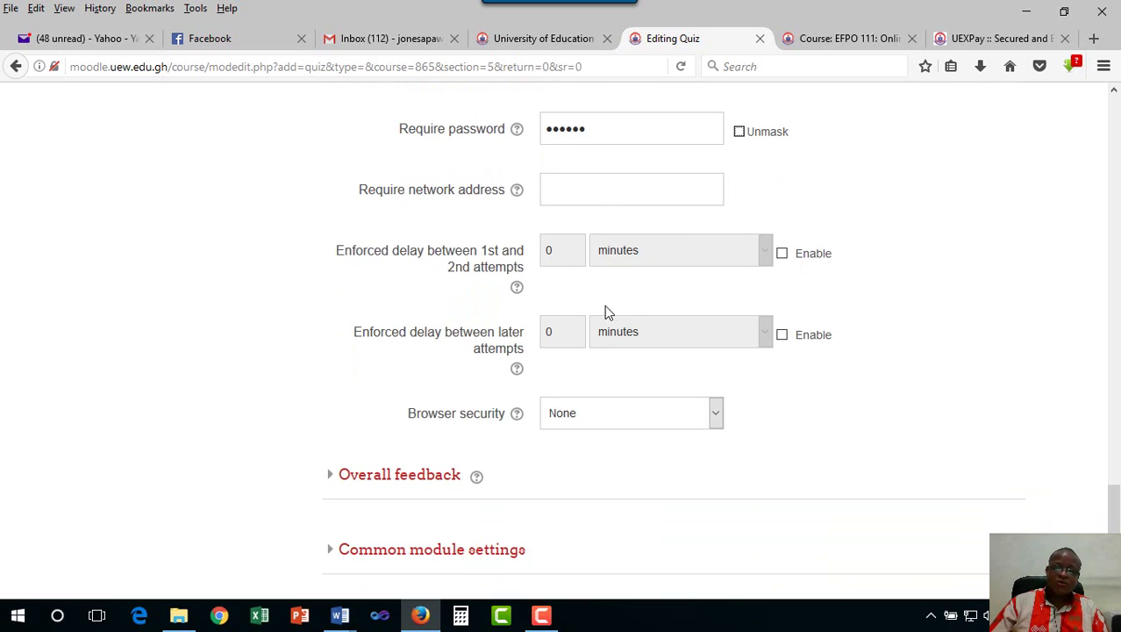
scroll(669, 369, "up", 10)
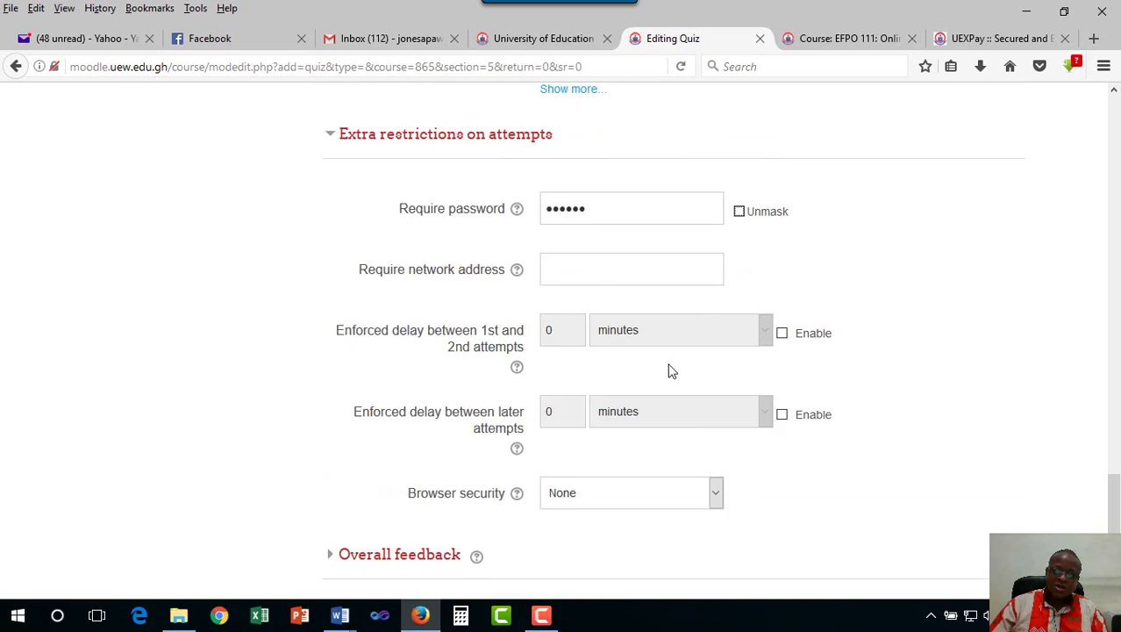
In the Question behaviour section, set How questions behave to Adaptive mode
scroll(668, 368, "up", 15)
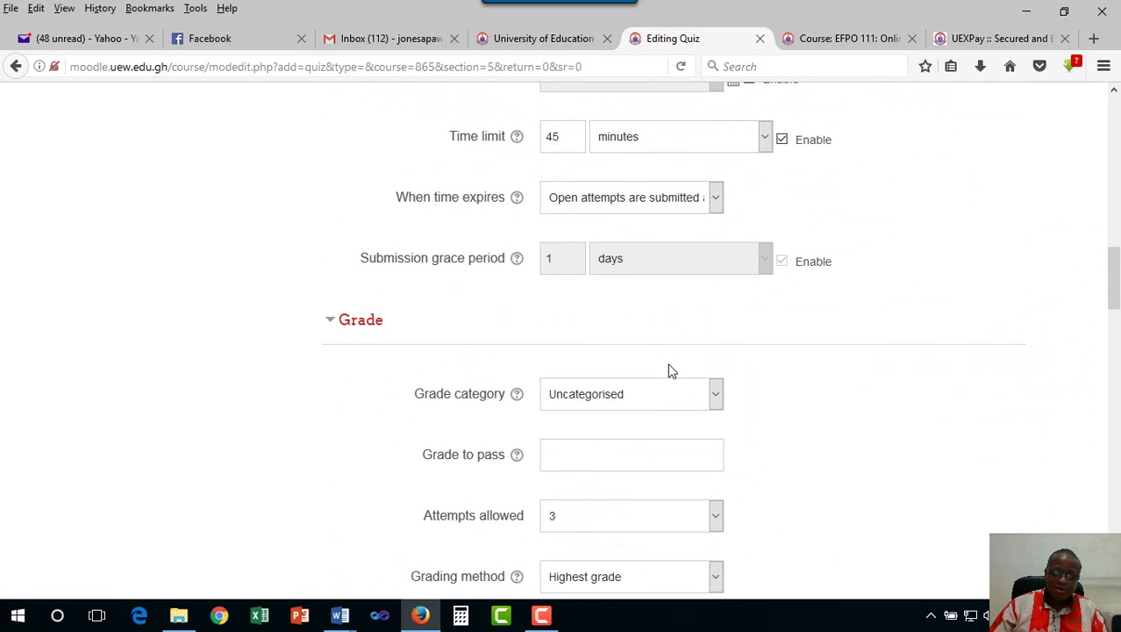
scroll(668, 368, "up", 15)
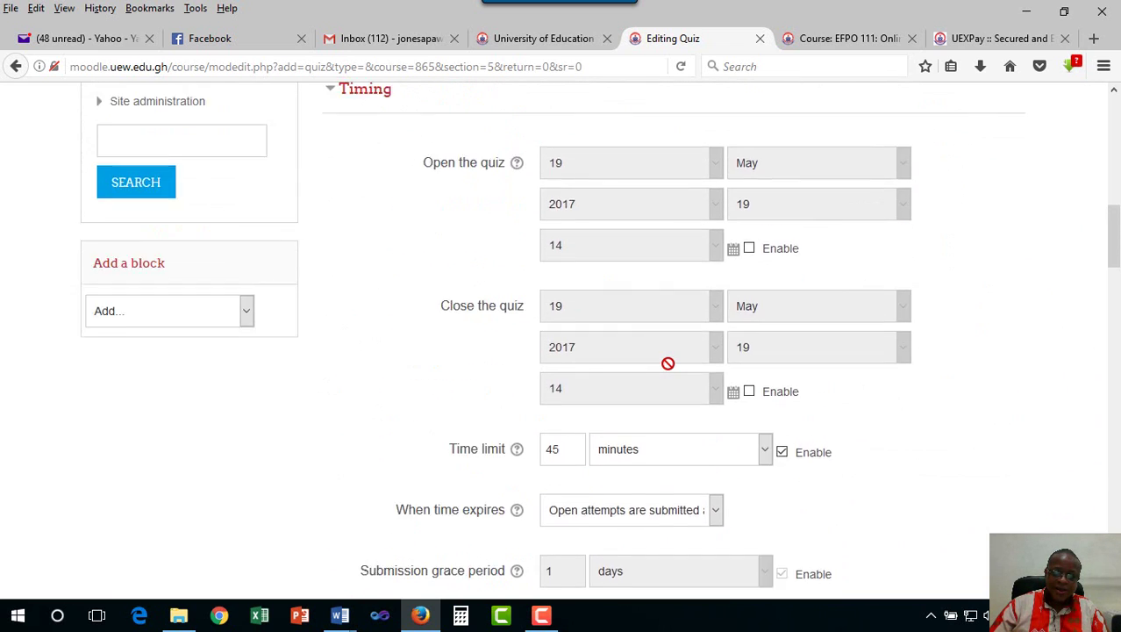
scroll(669, 364, "down", 10)
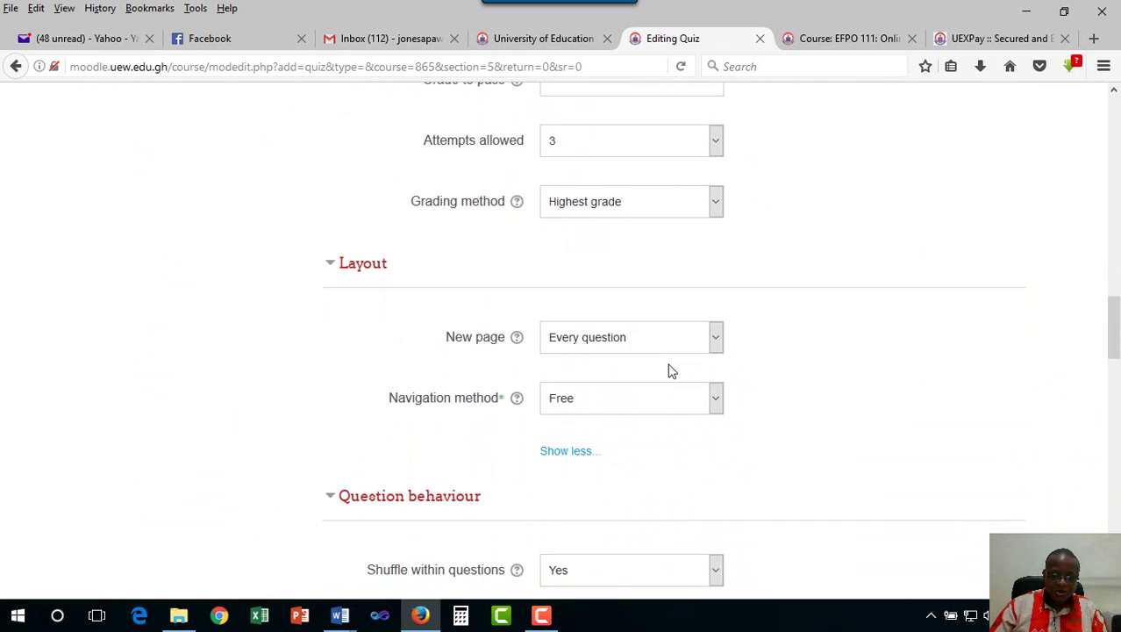
scroll(670, 371, "down", 3)
left_click(714, 355)
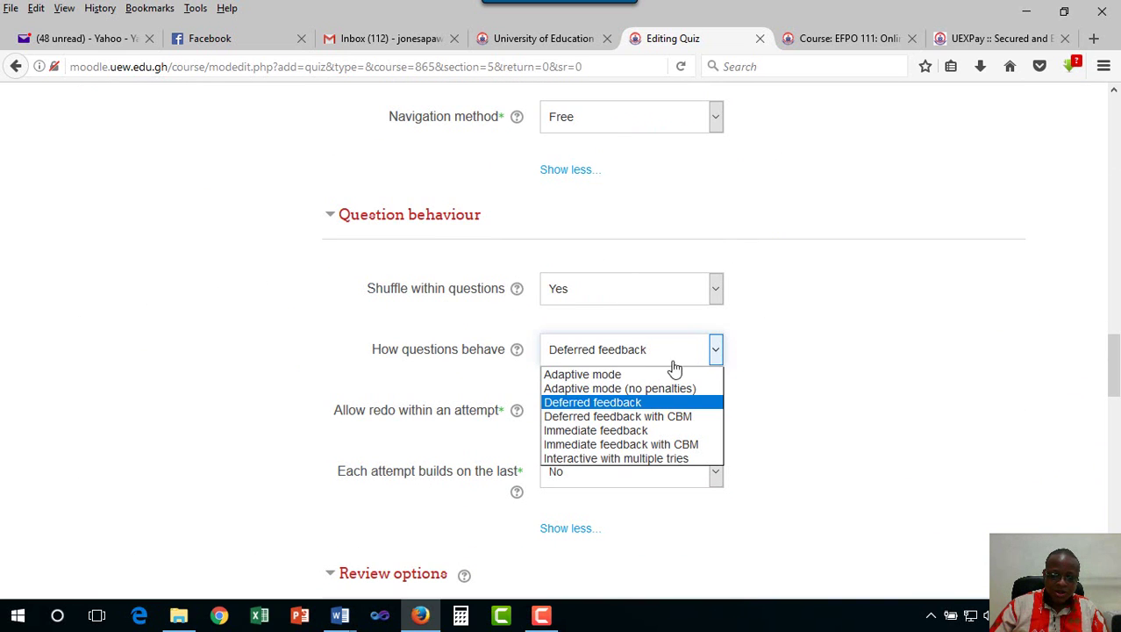
left_click(633, 373)
Enable the enforced delay between the 1st and 2nd attempts and set it to 30 minutes
scroll(733, 430, "down", 12)
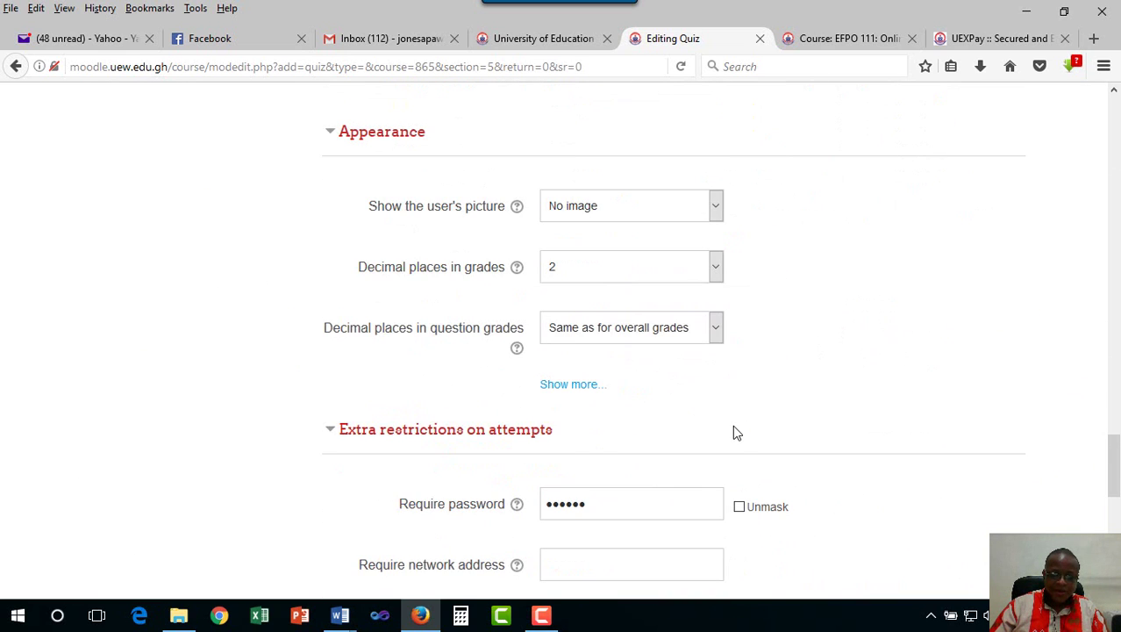
scroll(735, 433, "down", 1)
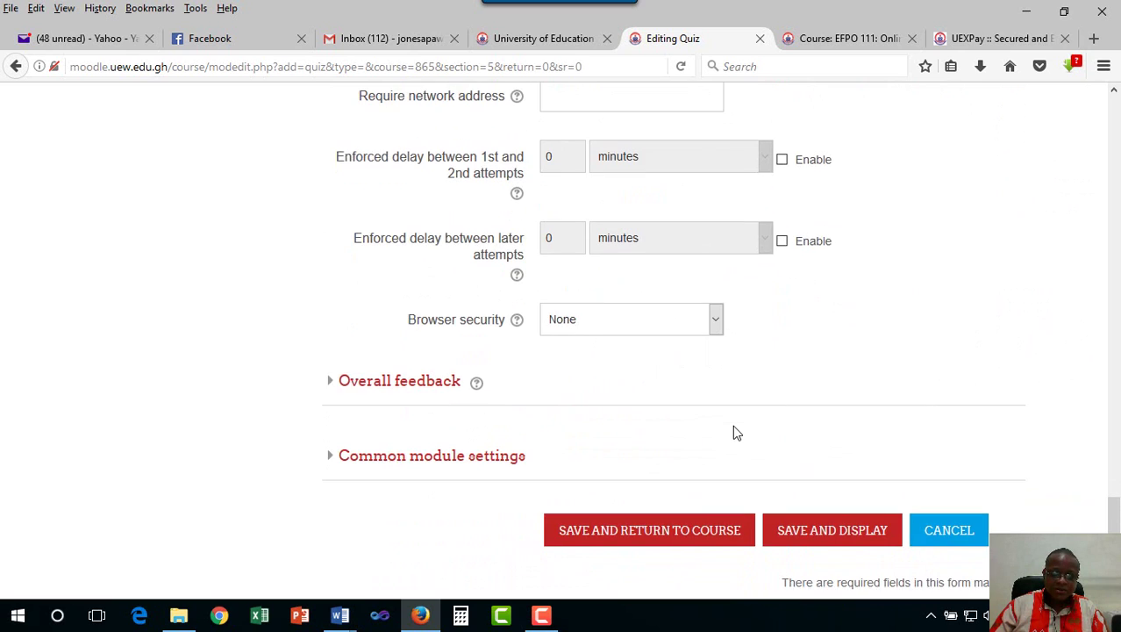
scroll(735, 432, "up", 1)
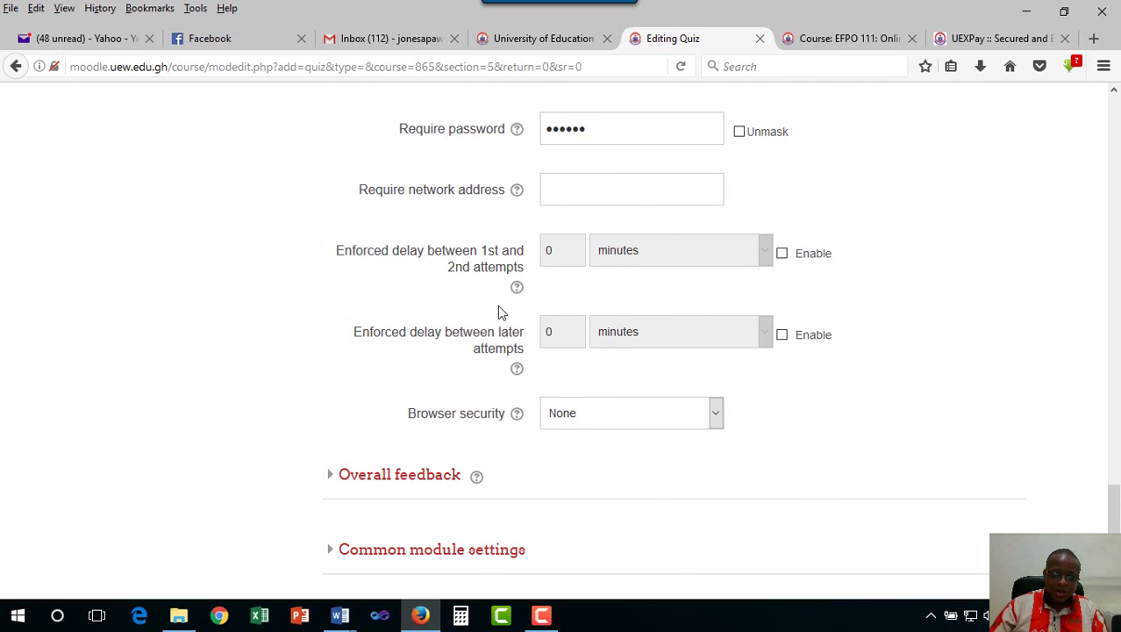
left_click(782, 255)
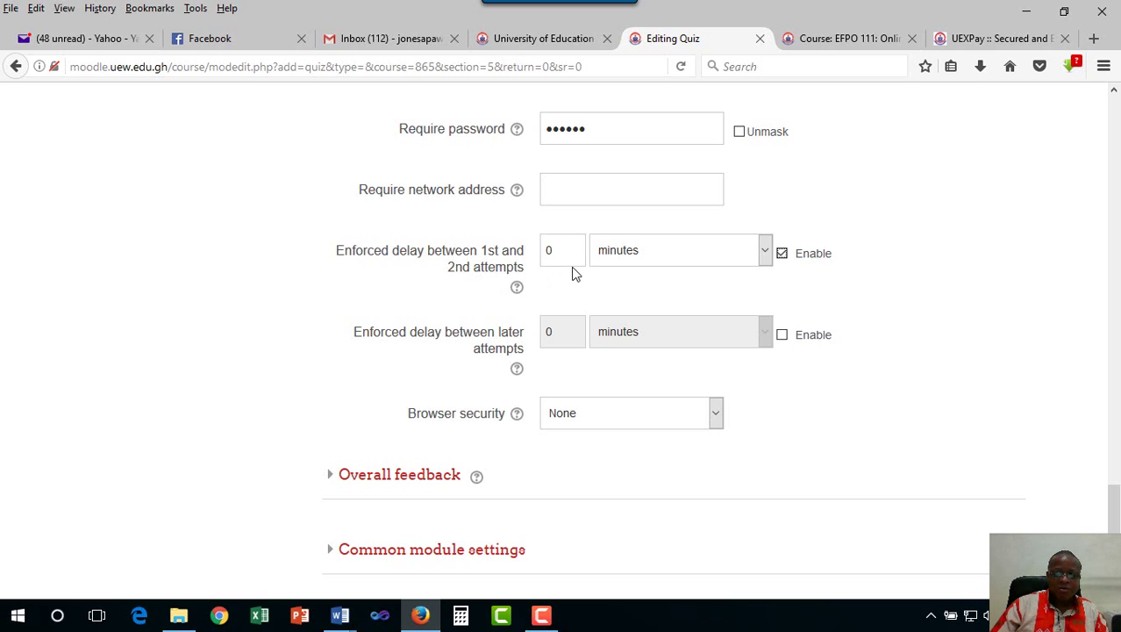
left_click(763, 254)
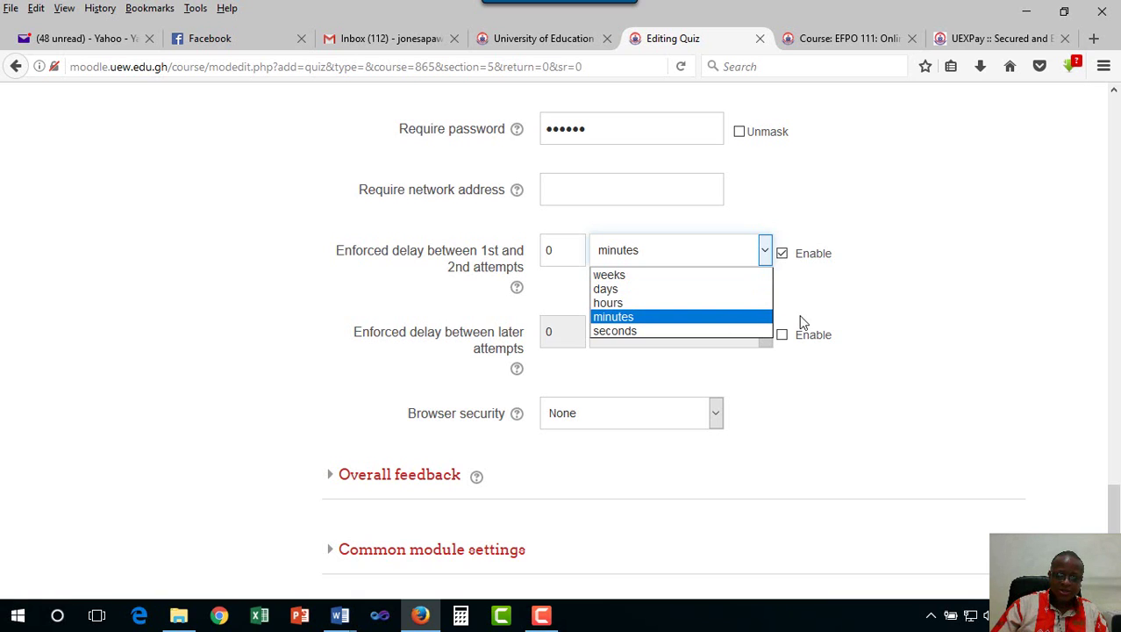
left_click(836, 304)
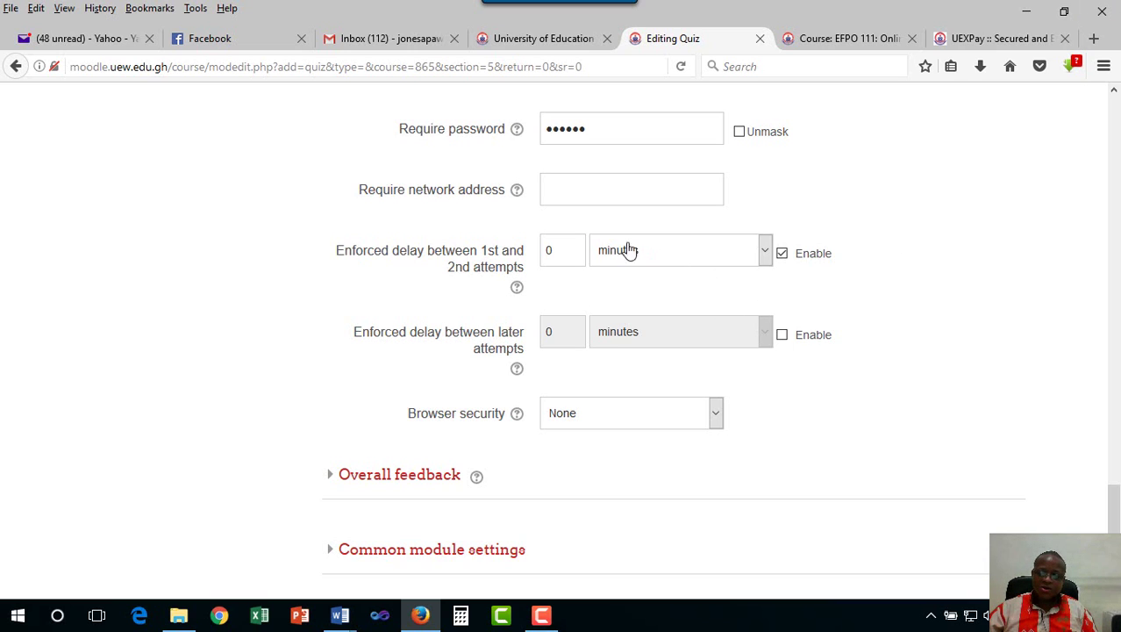
left_click(577, 249)
key("BackSpace")
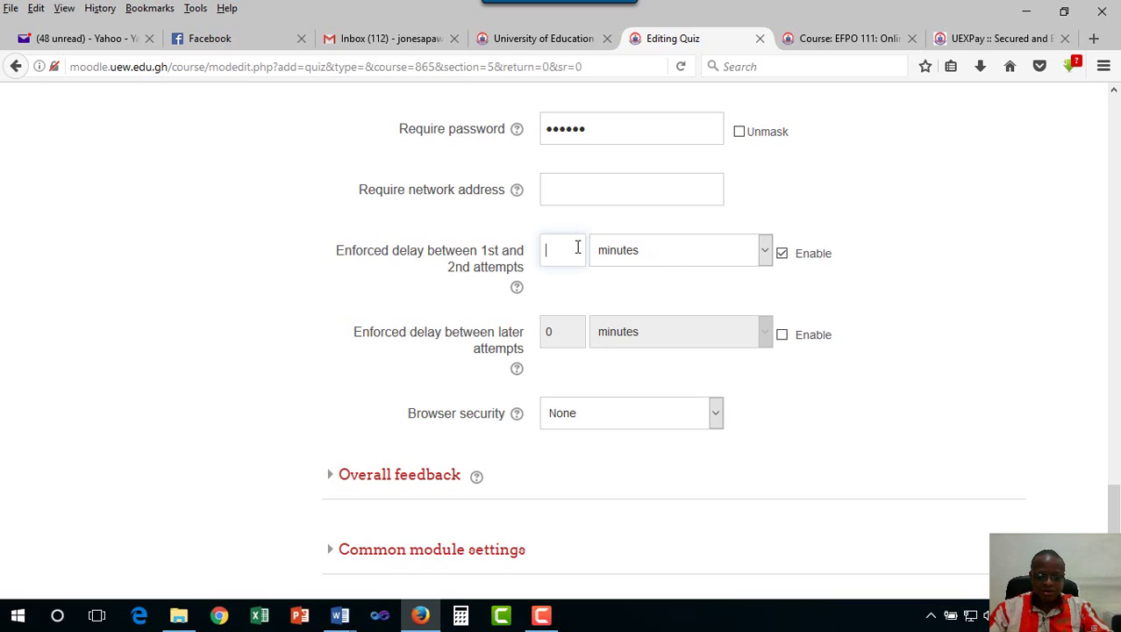
type("30")
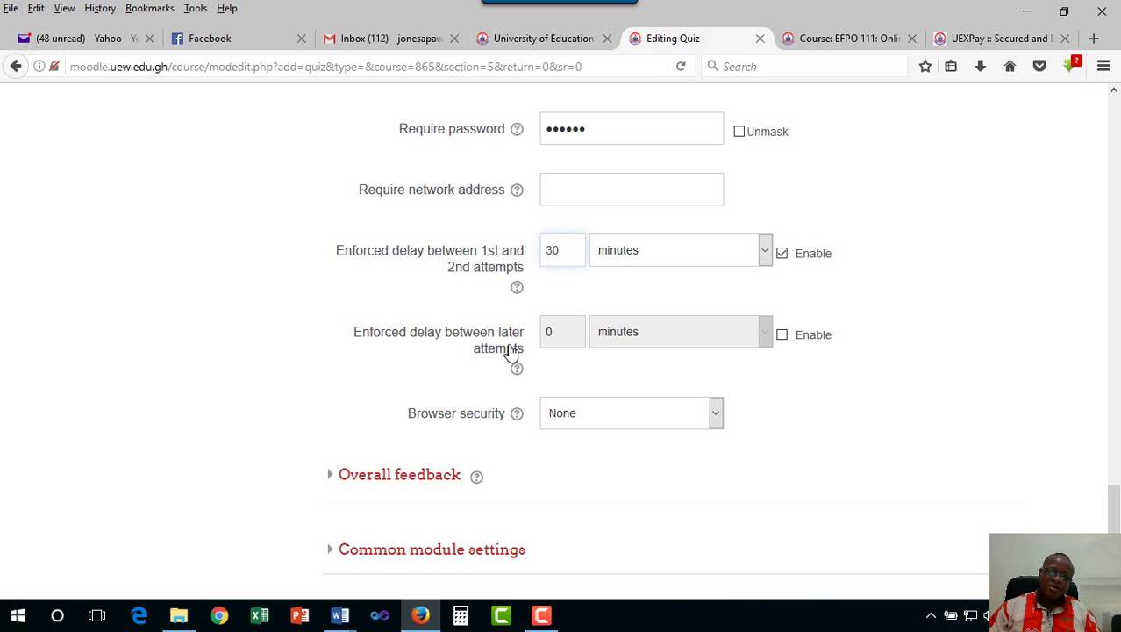
Enable the enforced delay between later attempts and set its unit to hours
left_click(782, 336)
left_click(764, 338)
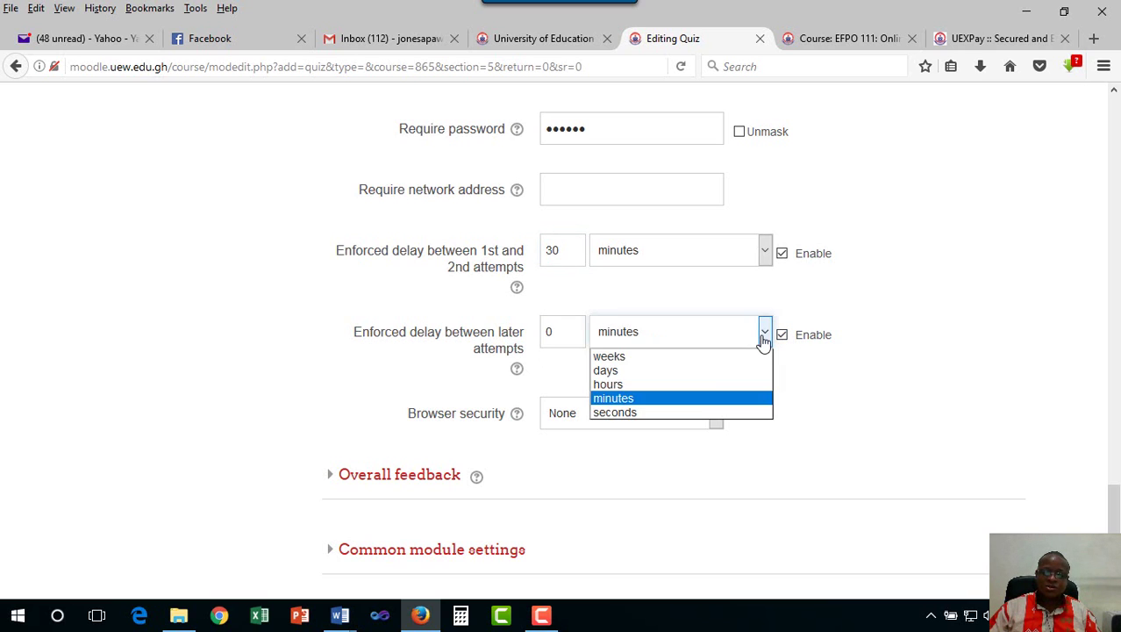
left_click(653, 386)
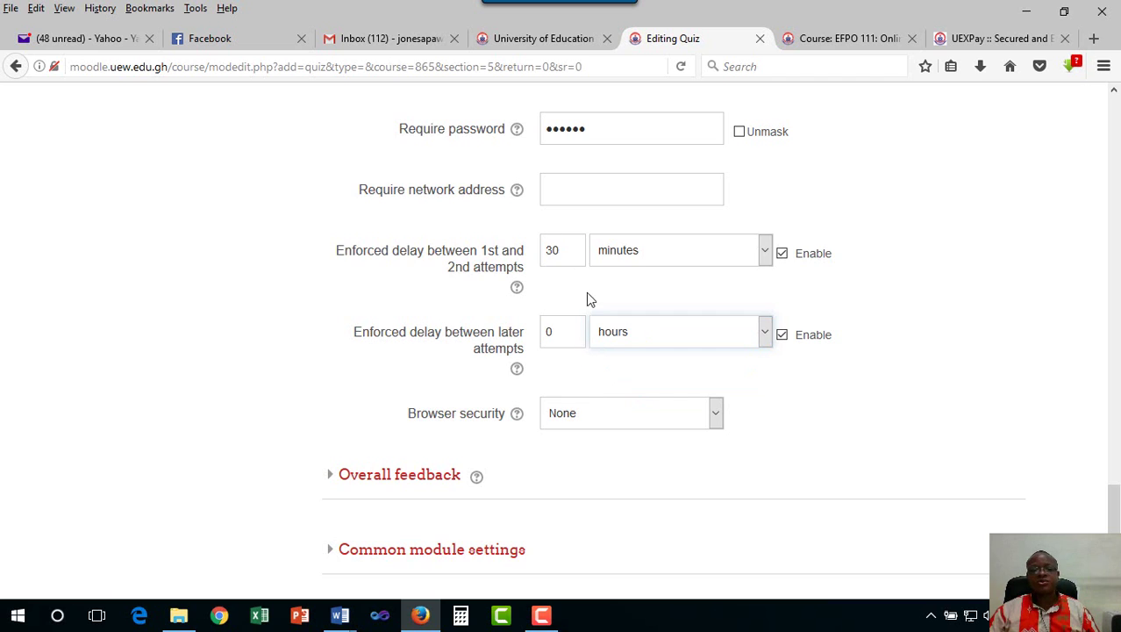
View the available Browser security options without changing the setting
scroll(588, 297, "up", 5)
scroll(591, 298, "down", 5)
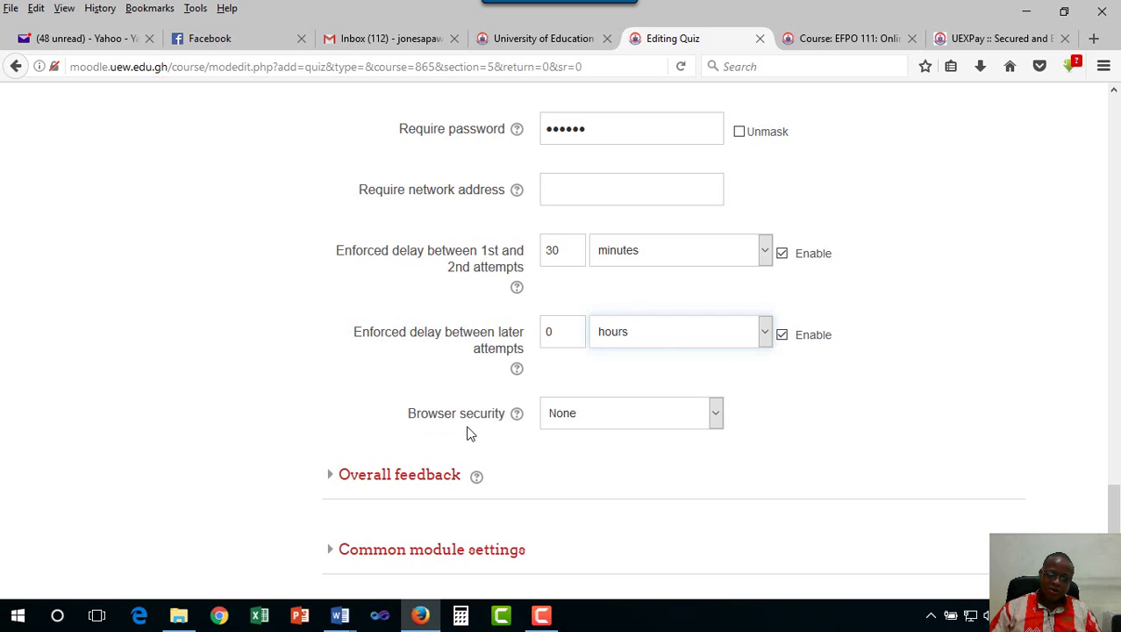
left_click(696, 422)
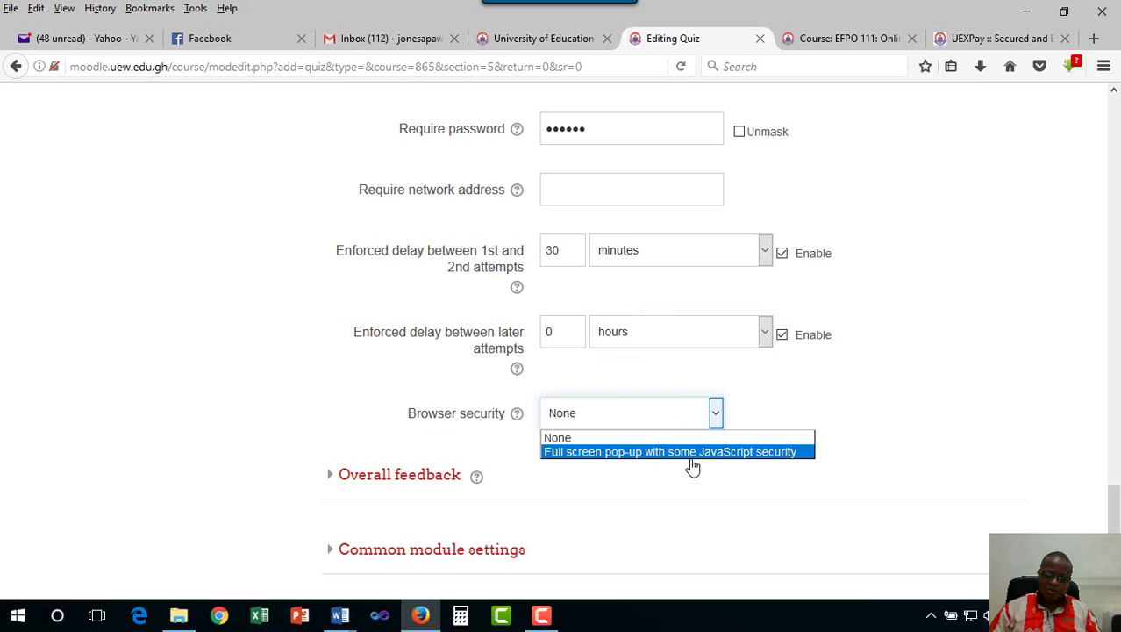
left_click(858, 414)
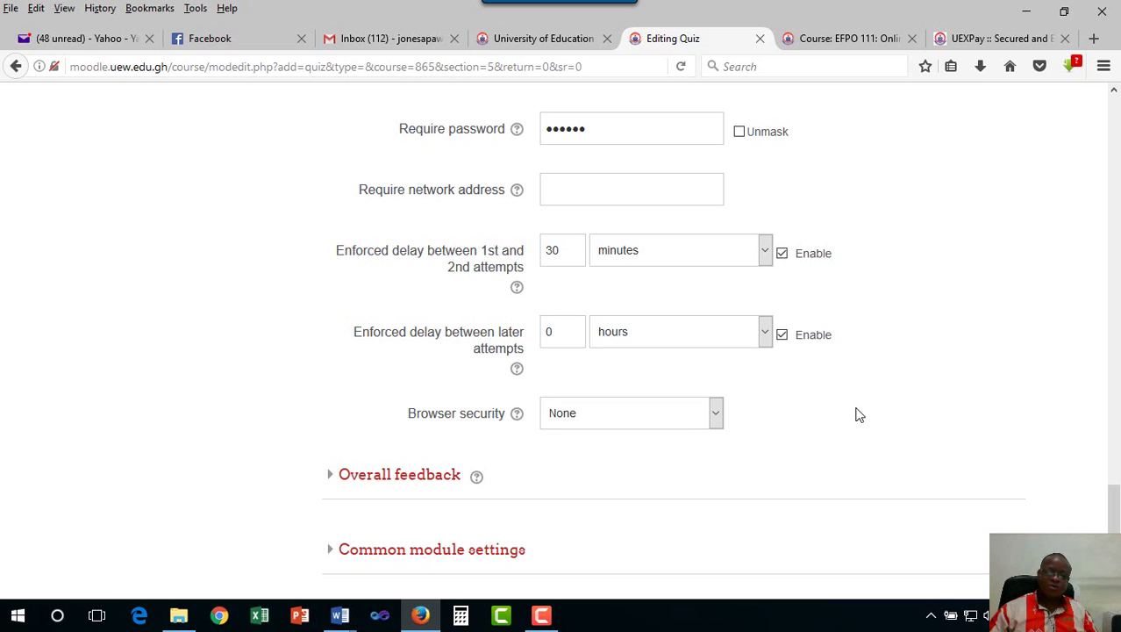
Expand the Overall feedback section and check the feedback settings in Review options
scroll(858, 413, "down", 3)
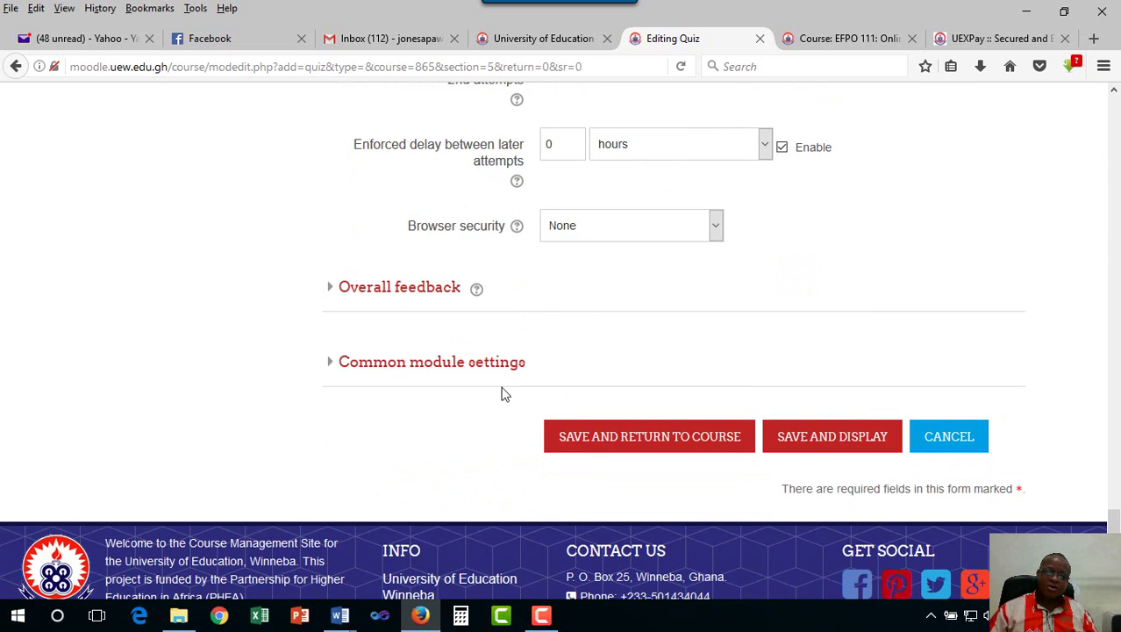
left_click(328, 290)
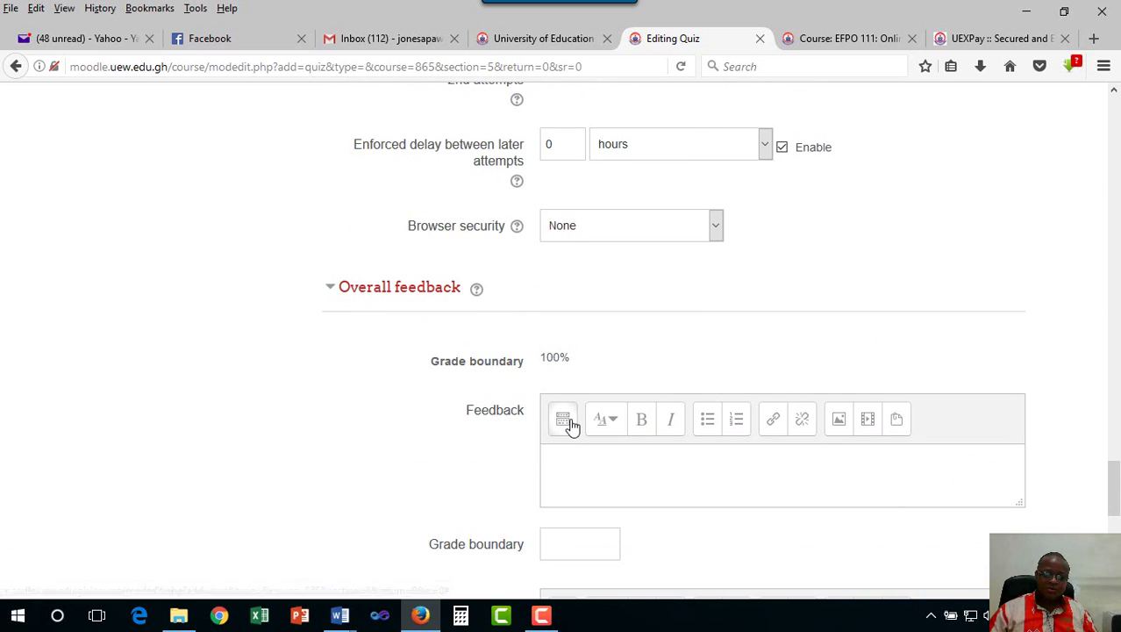
scroll(570, 426, "down", 2)
scroll(572, 426, "up", 5)
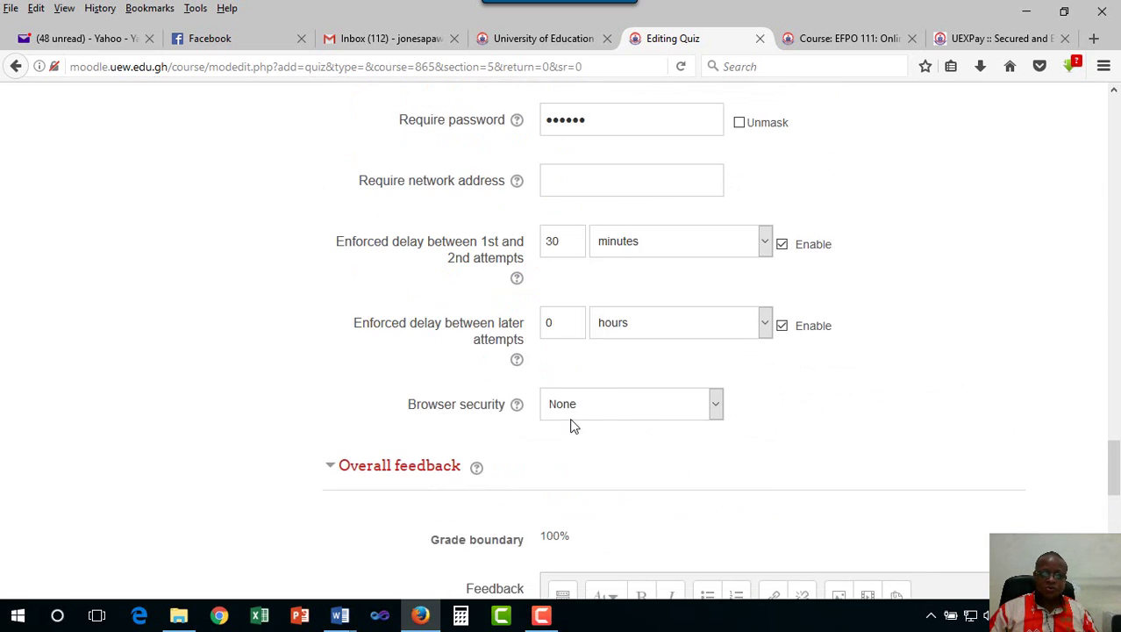
scroll(572, 426, "up", 7)
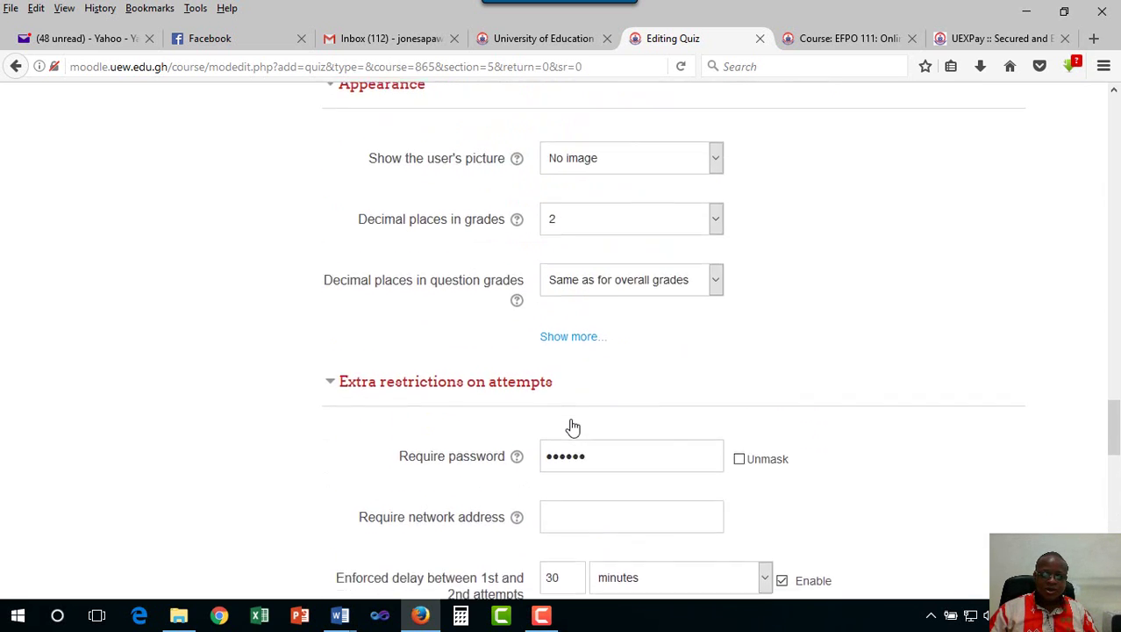
scroll(572, 426, "up", 3)
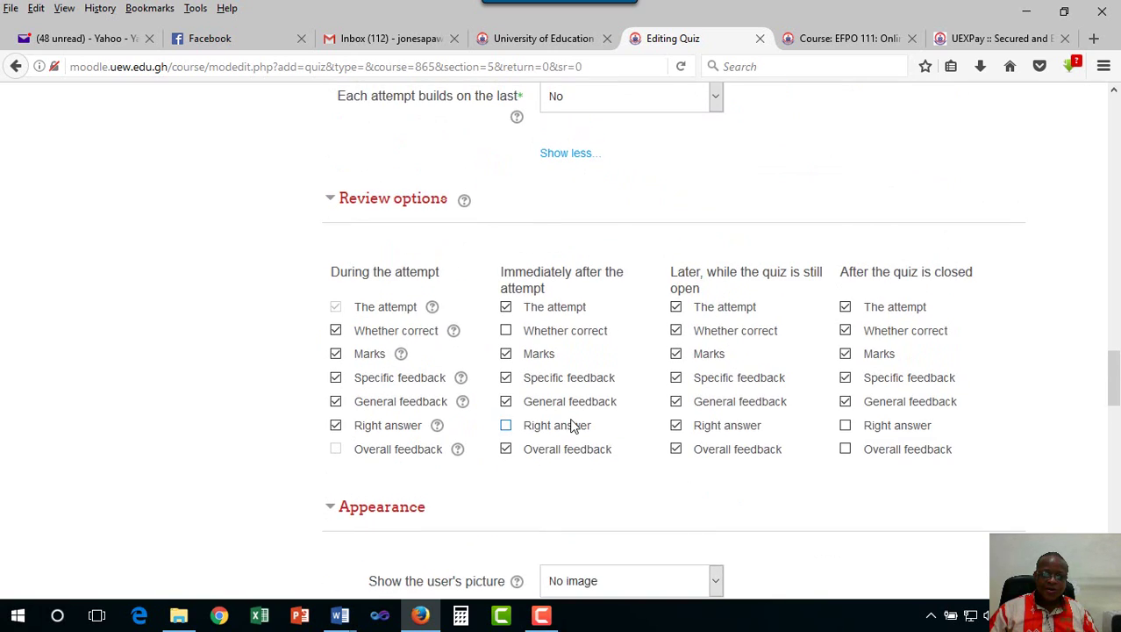
scroll(572, 427, "down", 1)
scroll(572, 426, "down", 9)
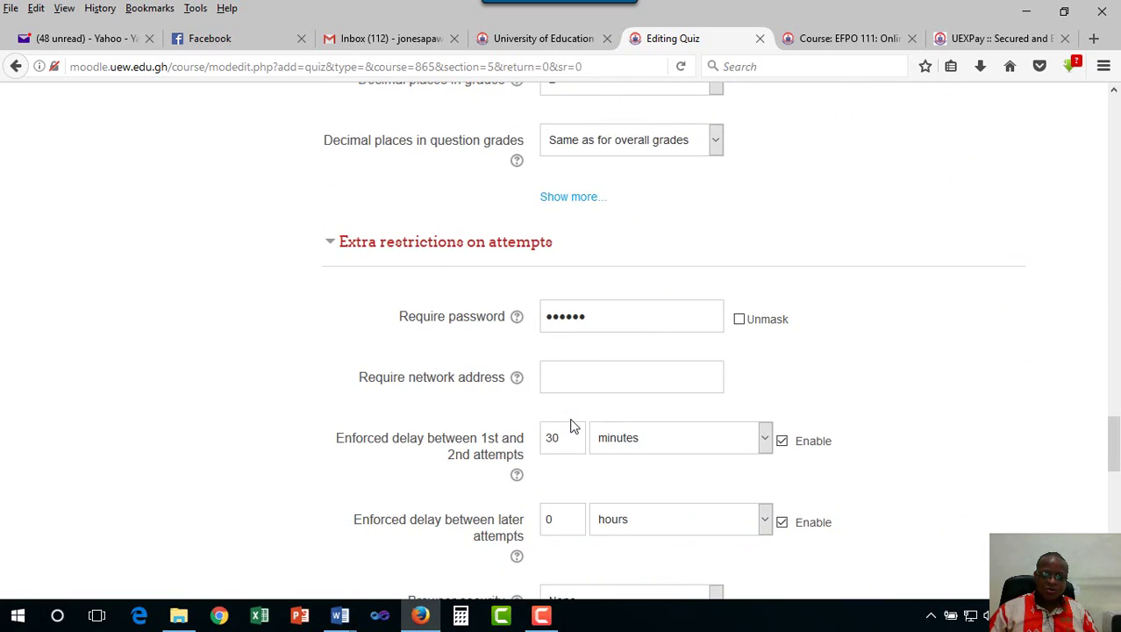
scroll(572, 426, "down", 6)
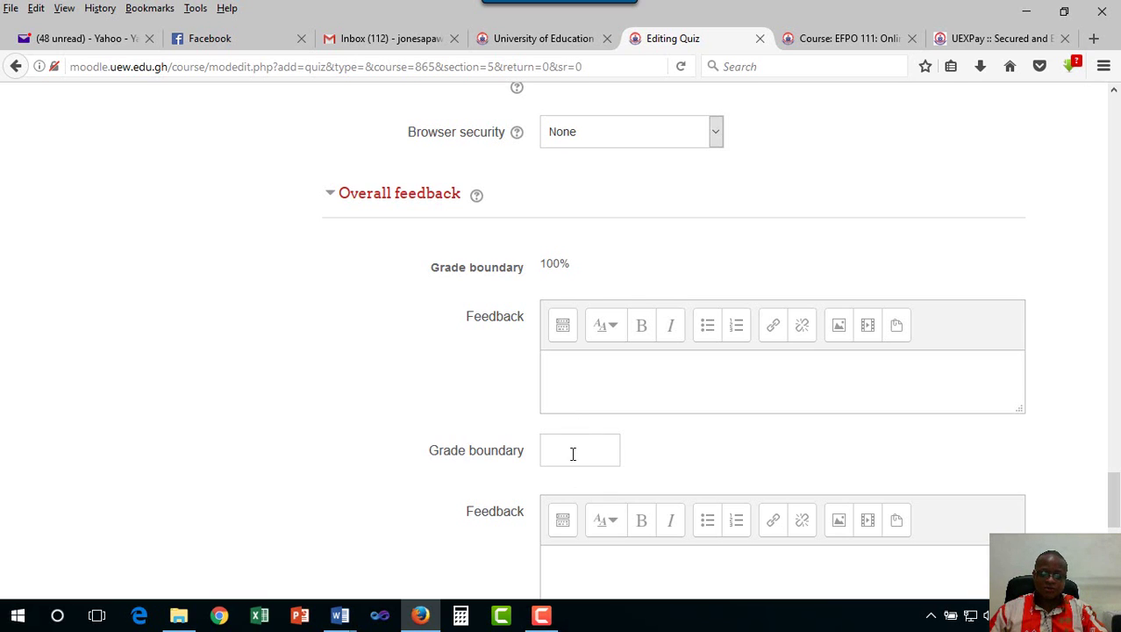
In Overall feedback, set the grade boundary below 100% to 80% and enter "A" as the feedback for the highest grade range
left_click(573, 453)
type("5")
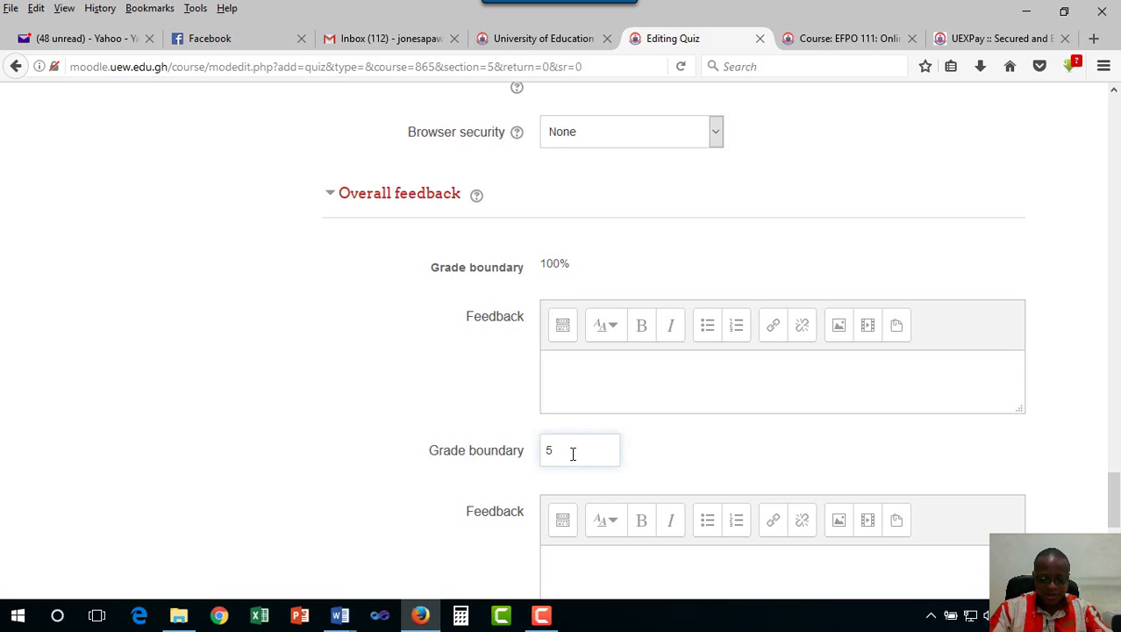
key("BackSpace")
type("80")
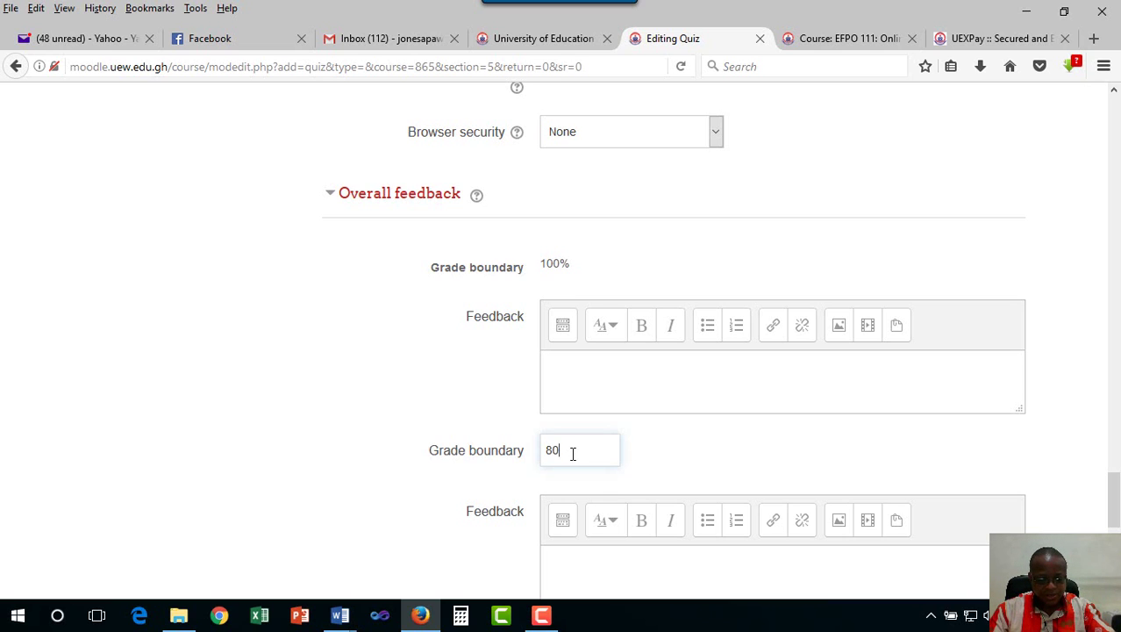
type("%")
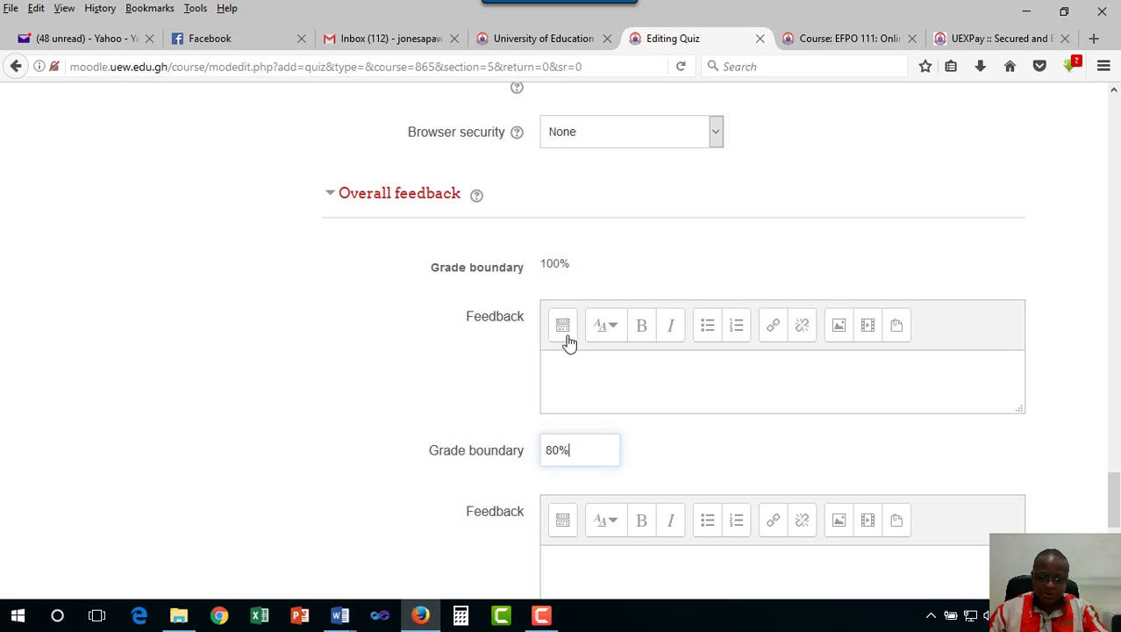
left_click(574, 374)
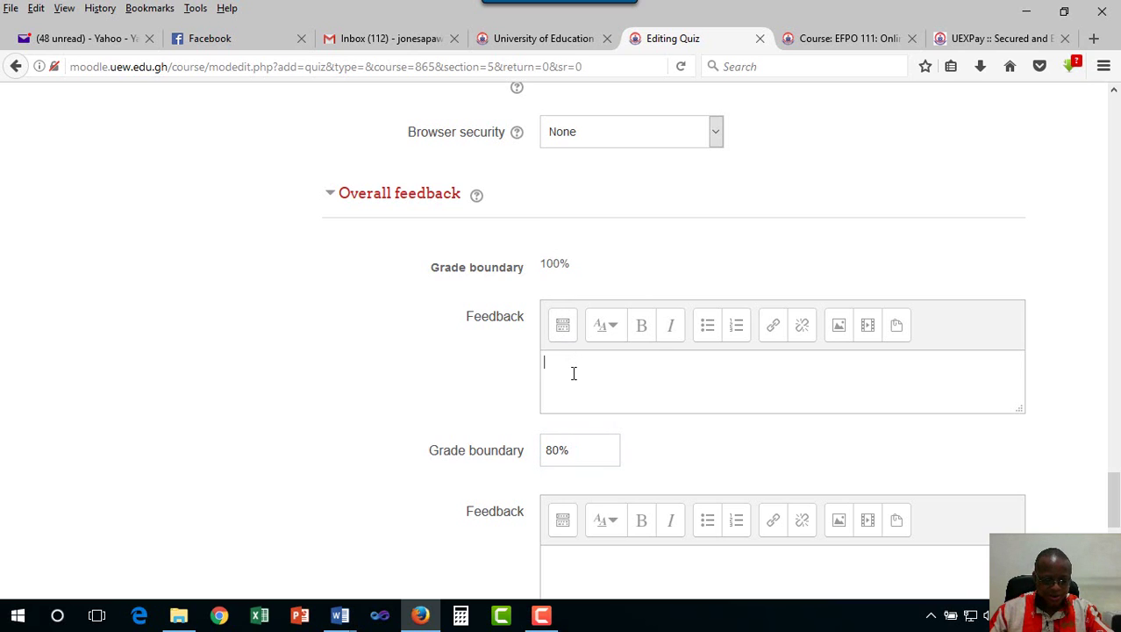
type("A")
Add 3 more feedback fields to the Overall feedback section
scroll(578, 383, "down", 2)
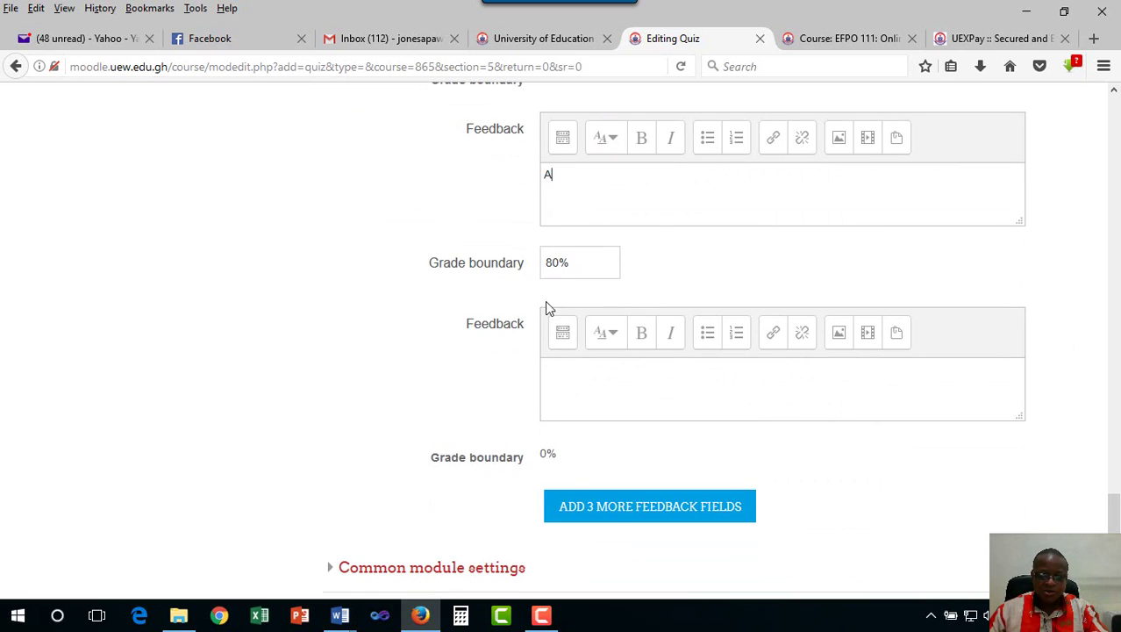
left_click(612, 519)
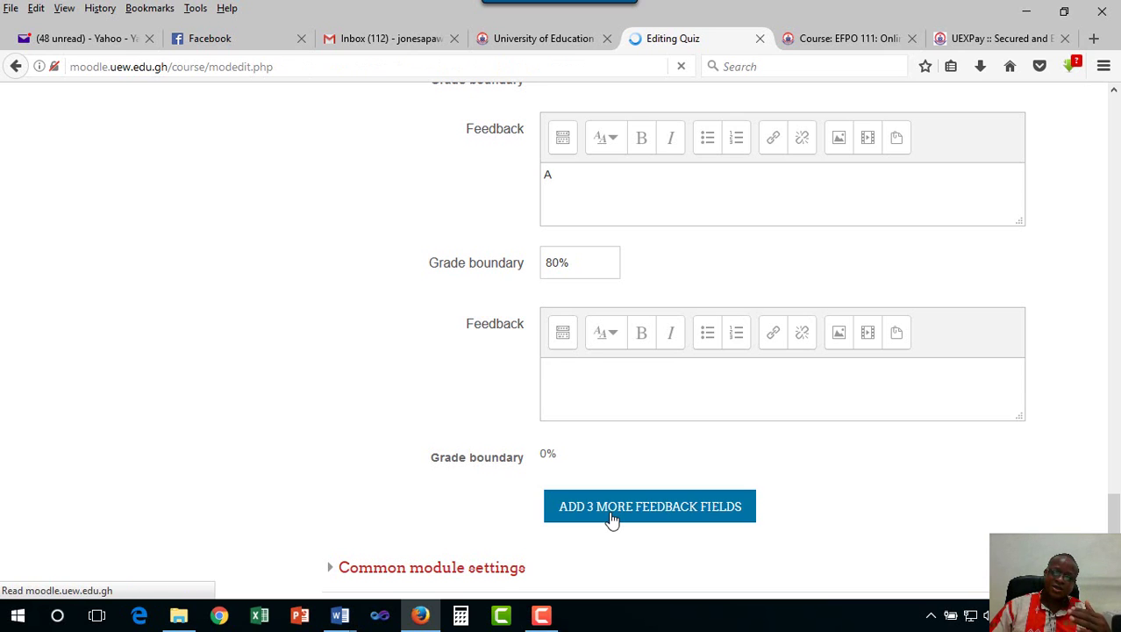
scroll(612, 514, "down", 4)
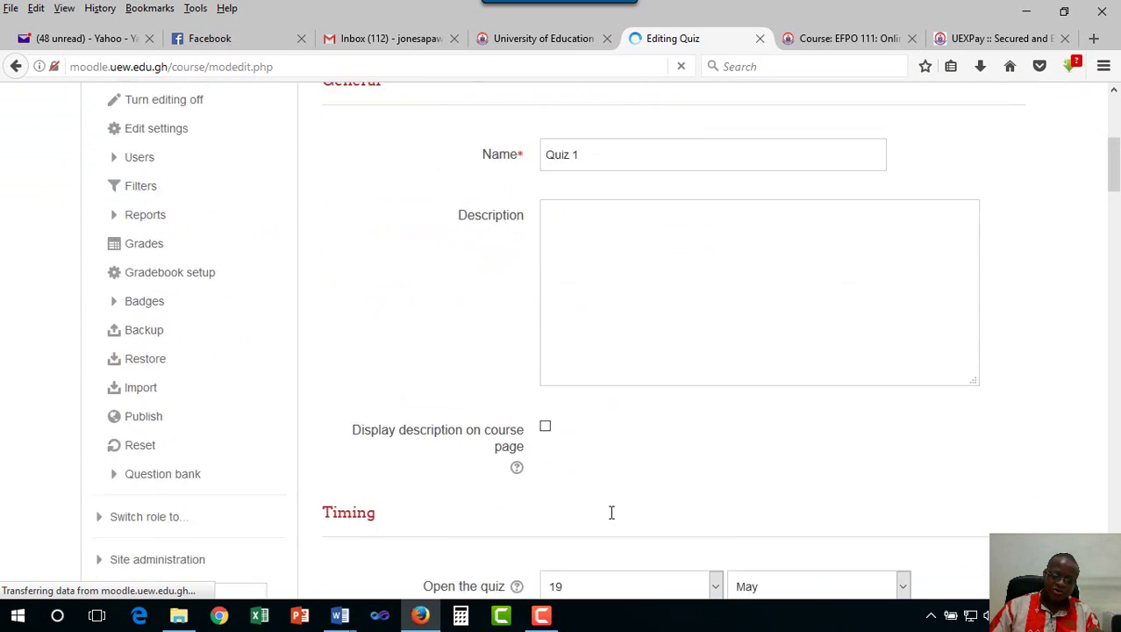
scroll(611, 514, "down", 20)
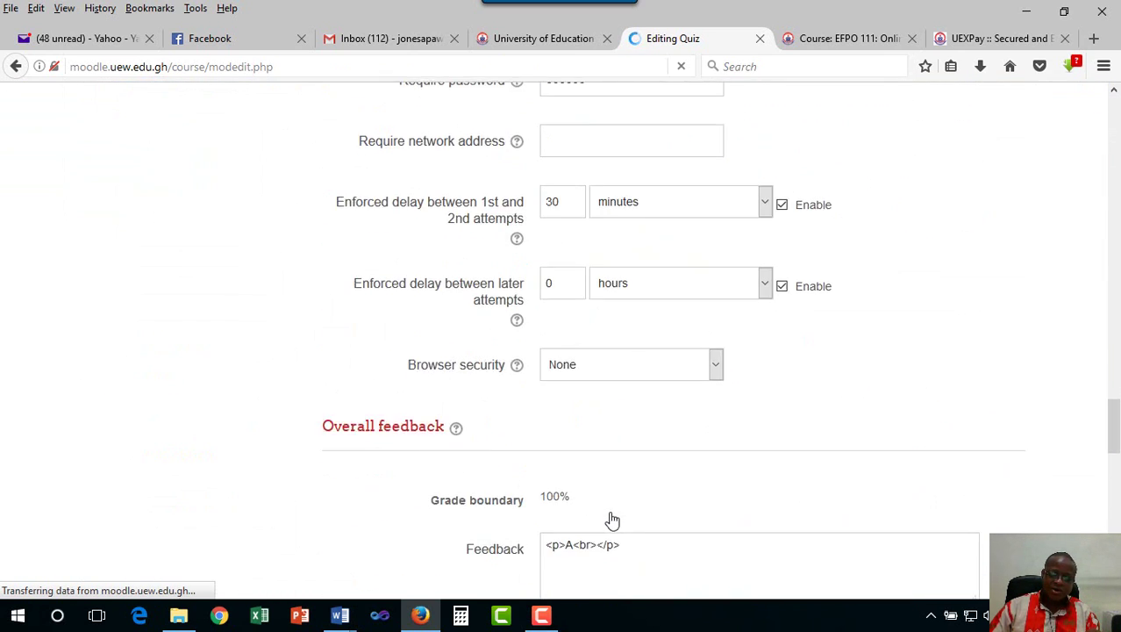
In Overall feedback, set the grade boundary below 80% to 75% and enter "B+" as the feedback between these two boundaries
scroll(611, 520, "down", 5)
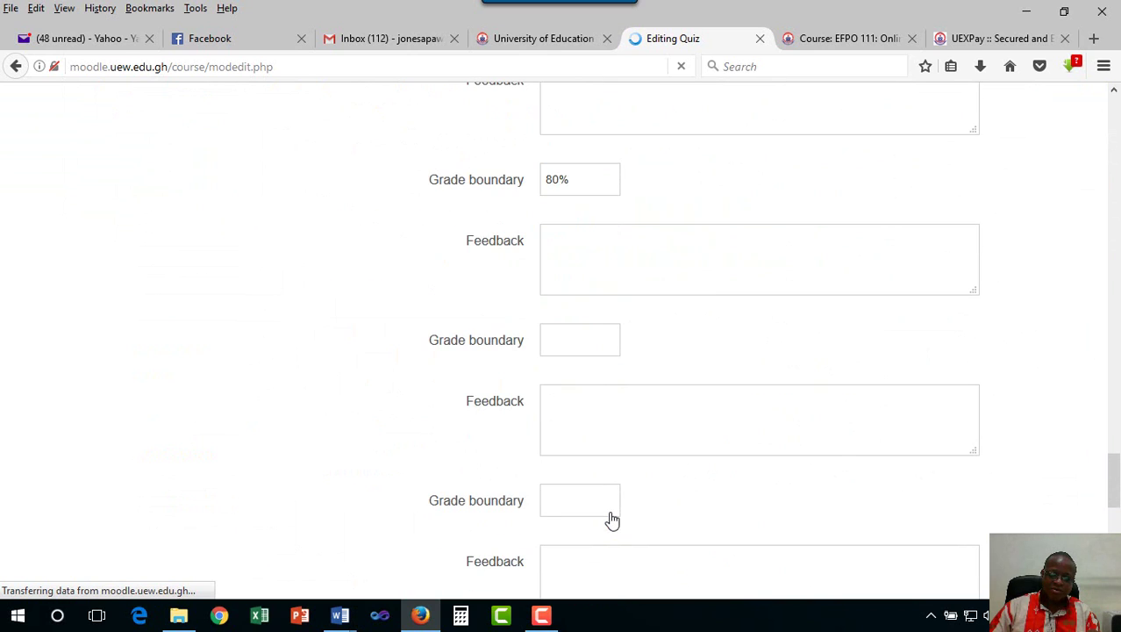
left_click(566, 340)
type("75")
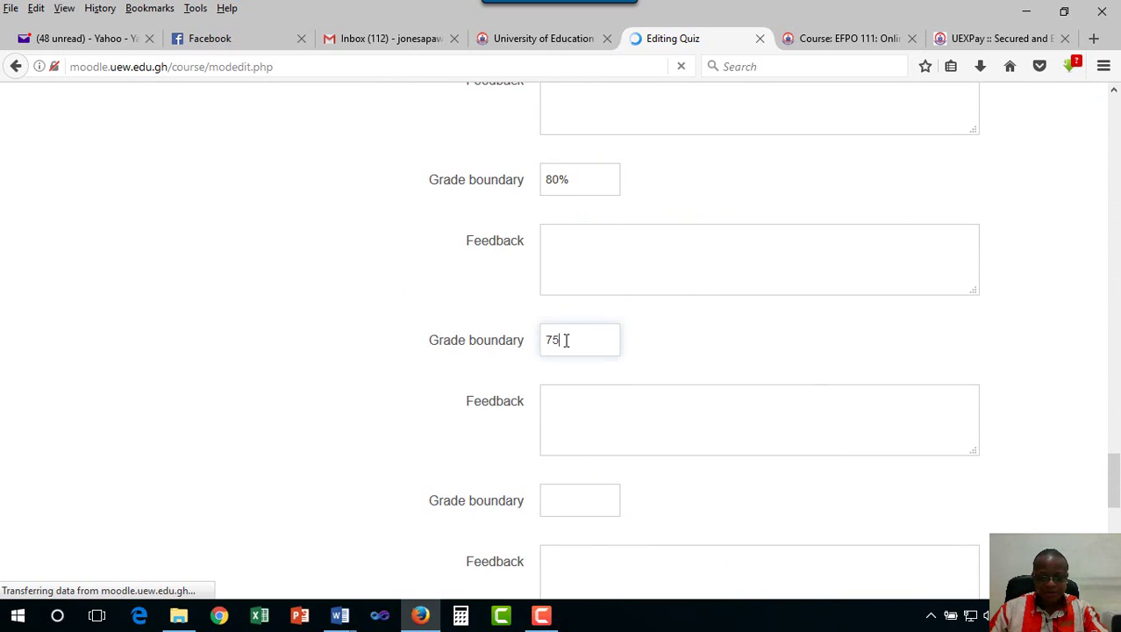
type("%")
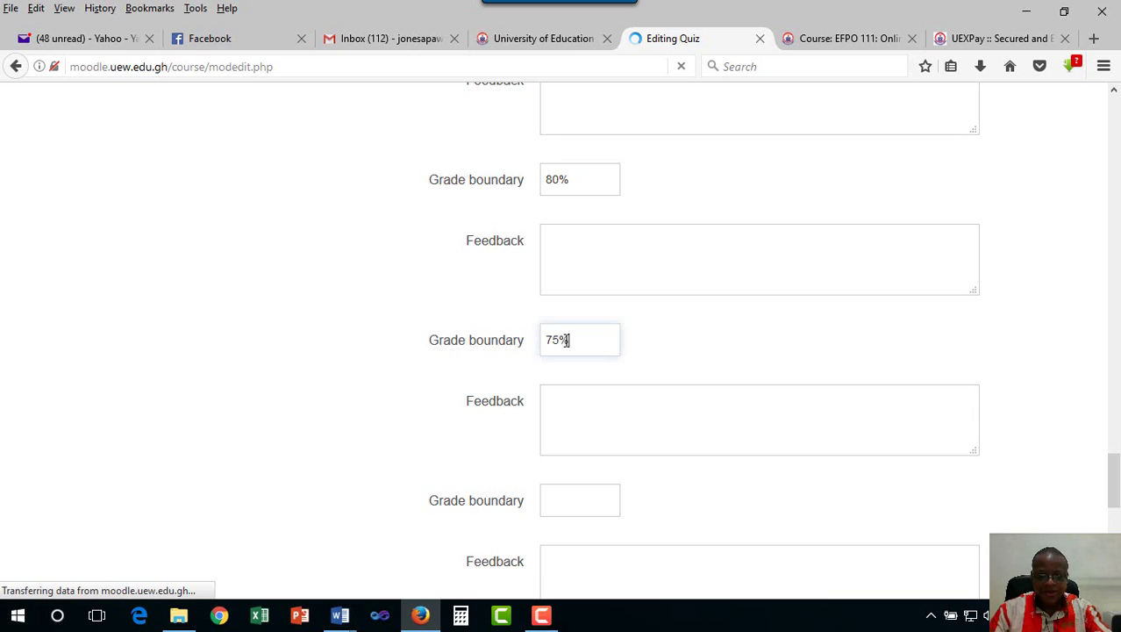
left_click(560, 262)
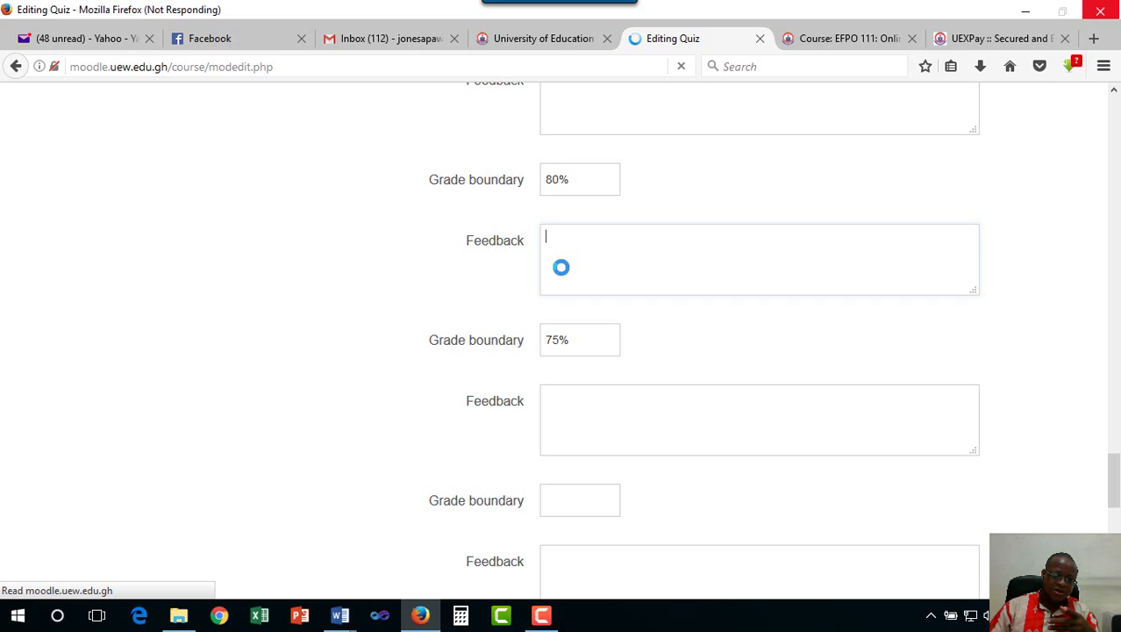
type("B+")
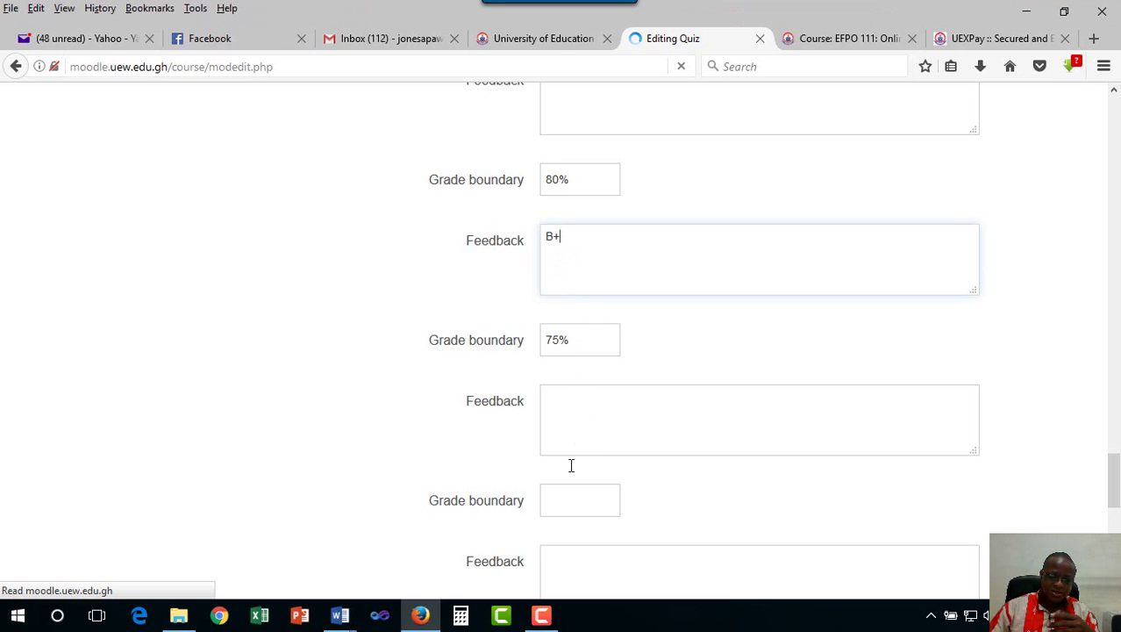
Set the grade boundary below 75% to 70% and enter "B" as the feedback between these two boundaries
scroll(569, 487, "up", 5)
scroll(574, 519, "down", 4)
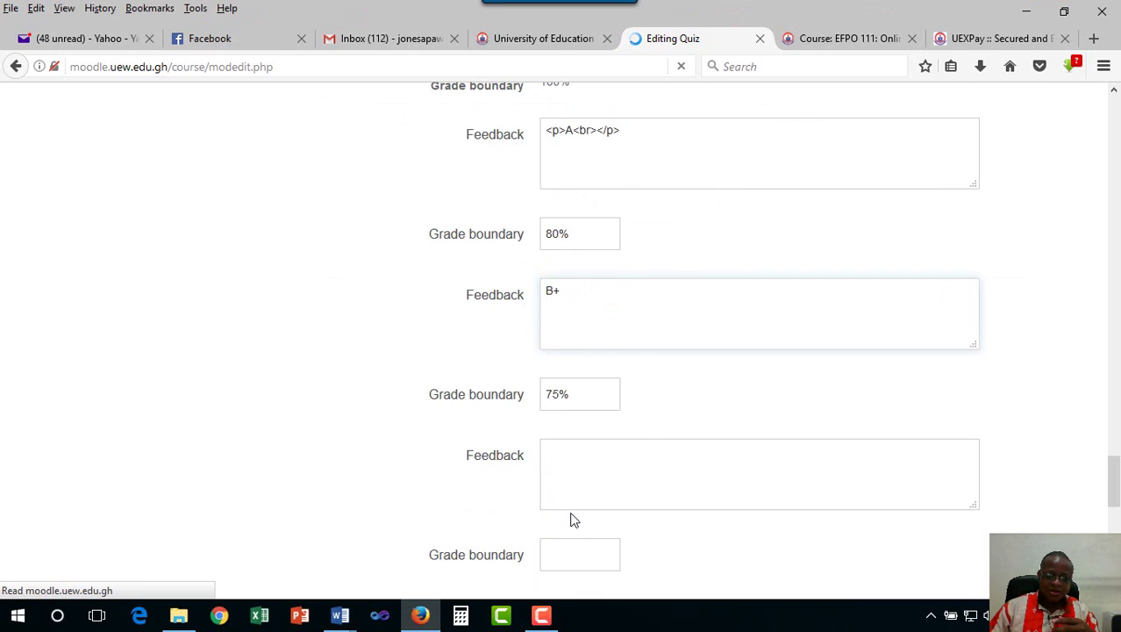
scroll(573, 504, "down", 2)
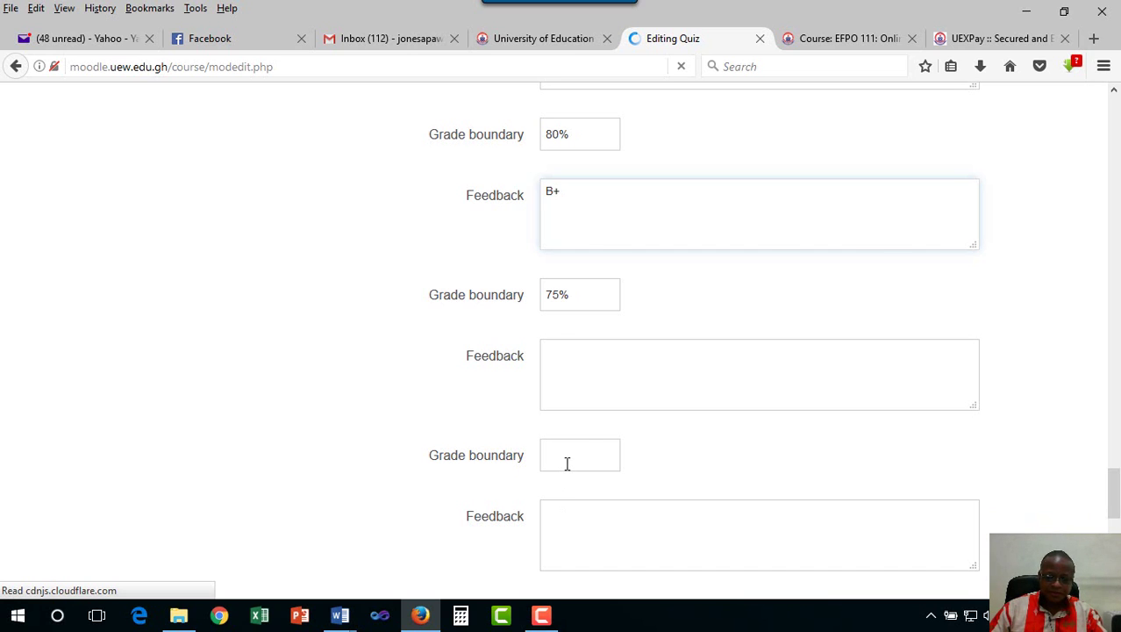
left_click(566, 463)
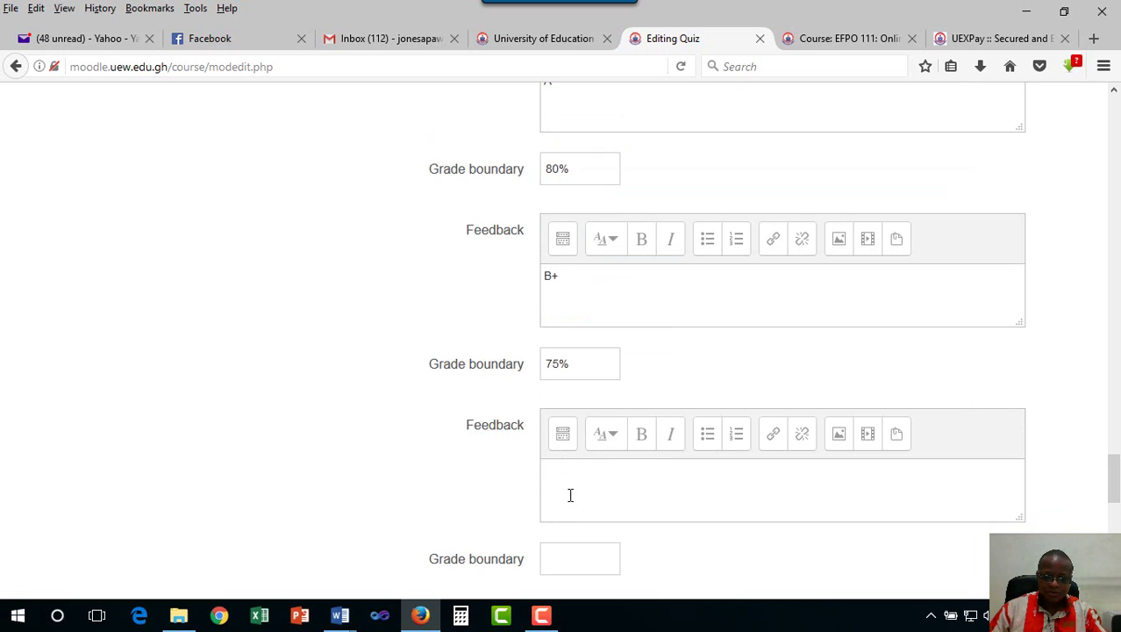
scroll(563, 543, "down", 3)
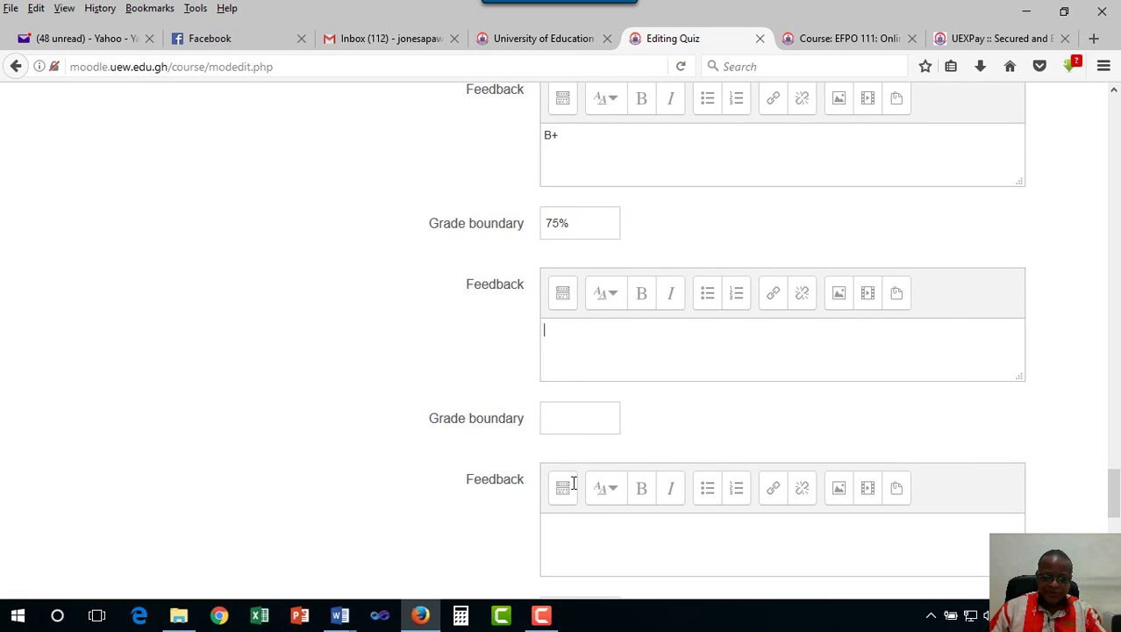
left_click(572, 425)
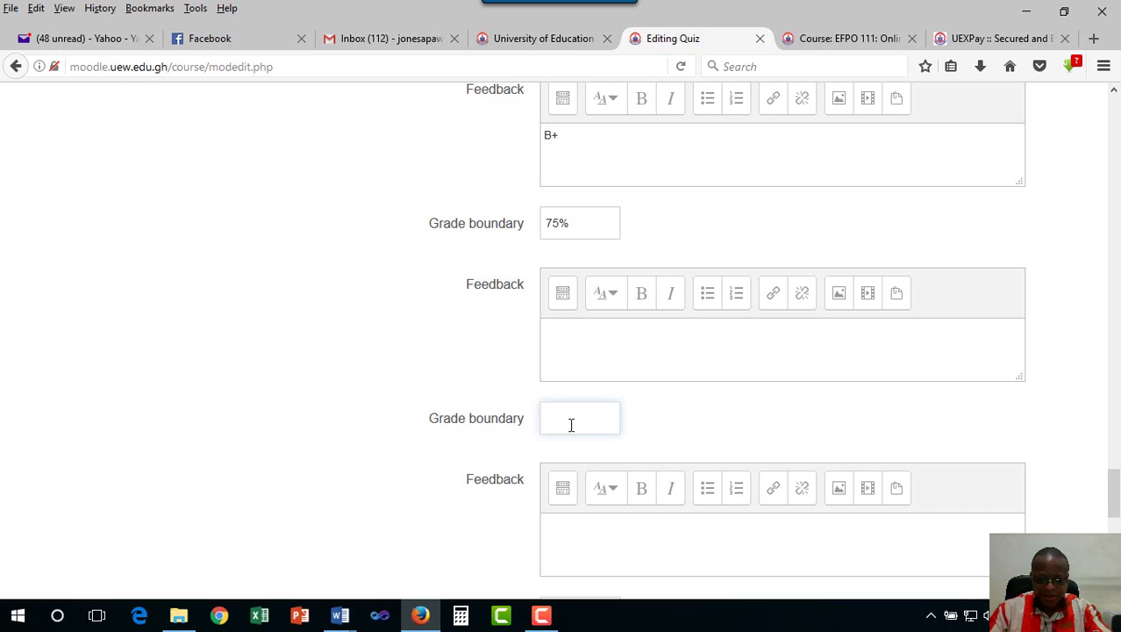
type("70")
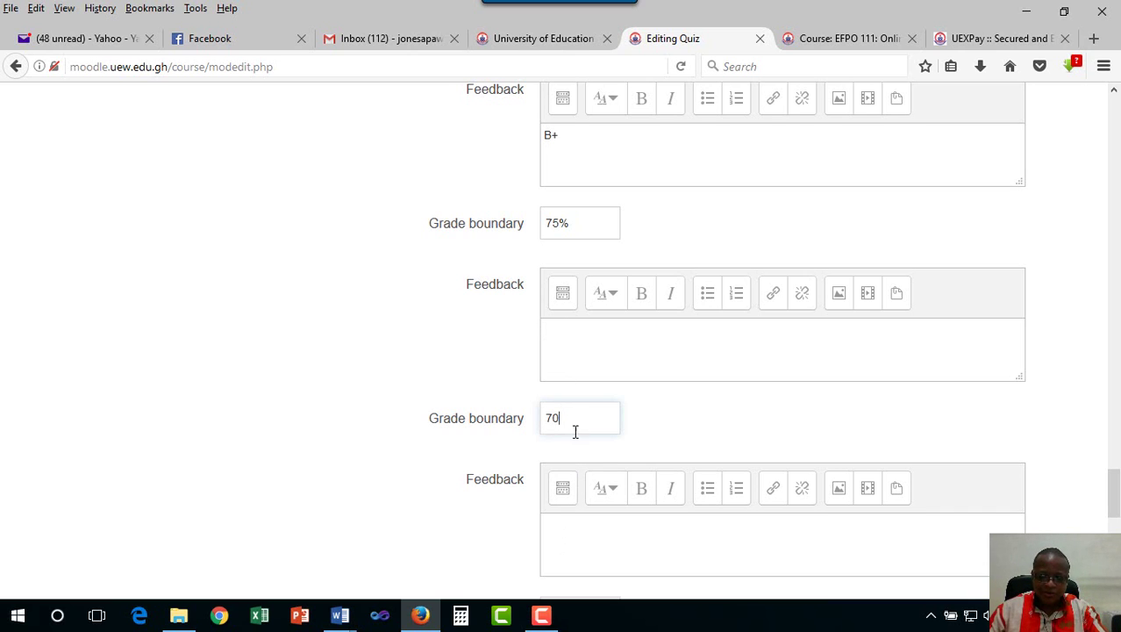
type("5")
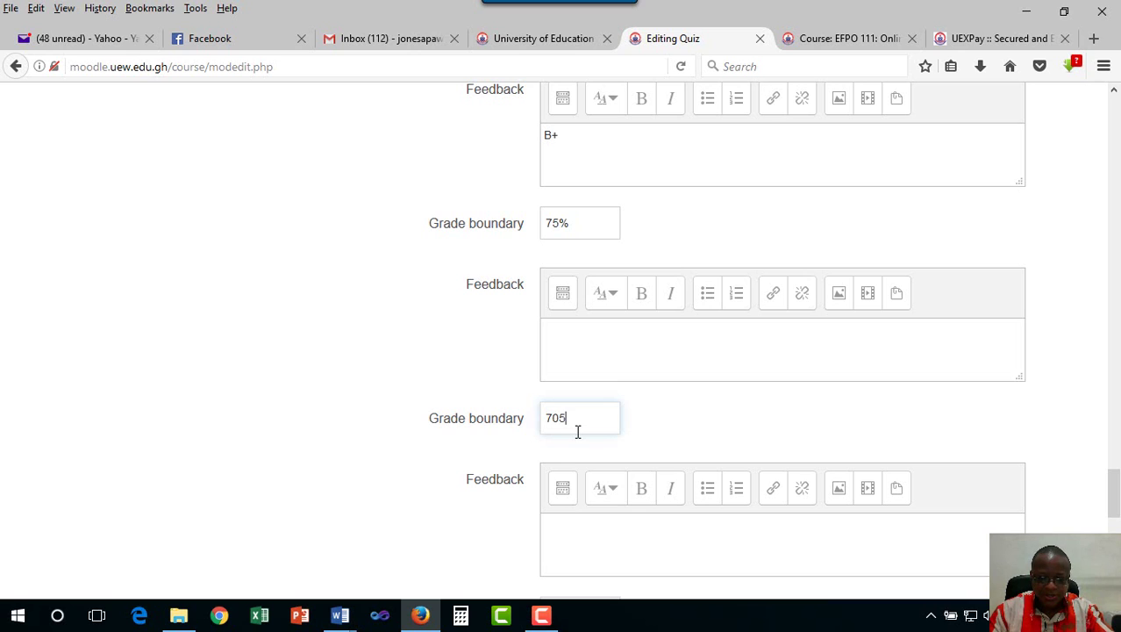
key("BackSpace")
type("%")
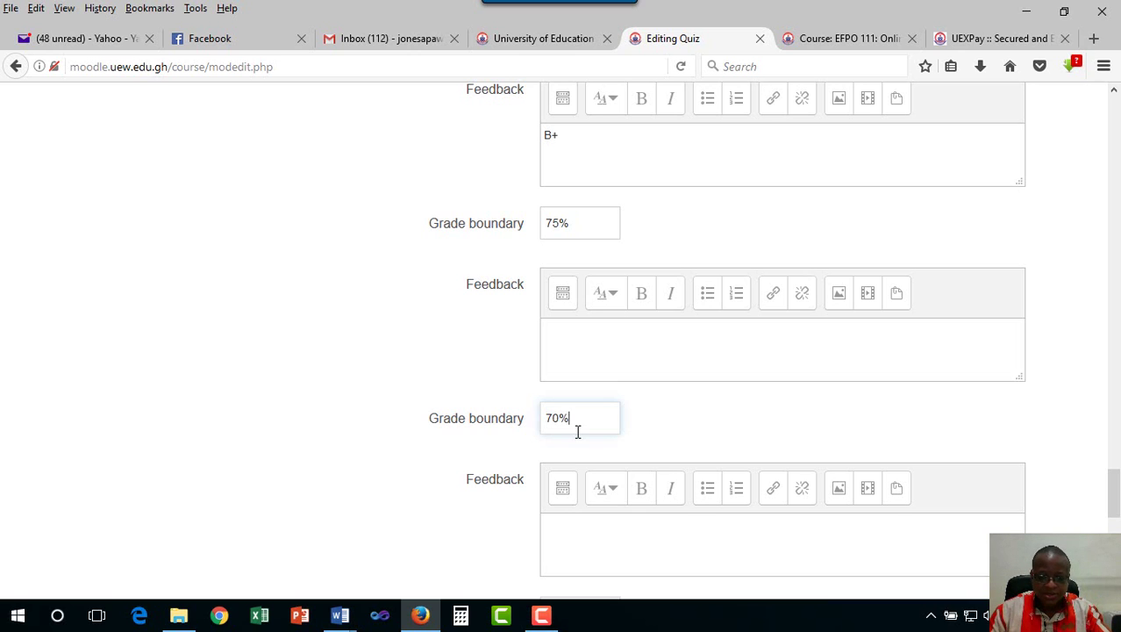
left_click(579, 346)
type("B")
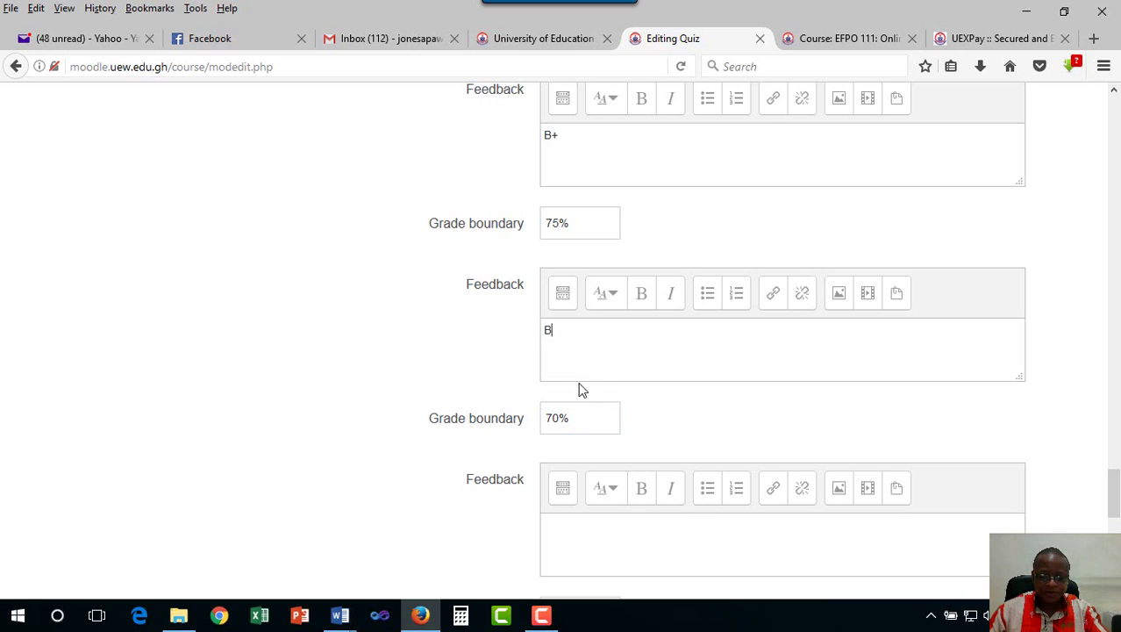
Set the grade boundary below 70% to 65% and enter "C+" as the feedback between these two boundaries
scroll(580, 386, "down", 5)
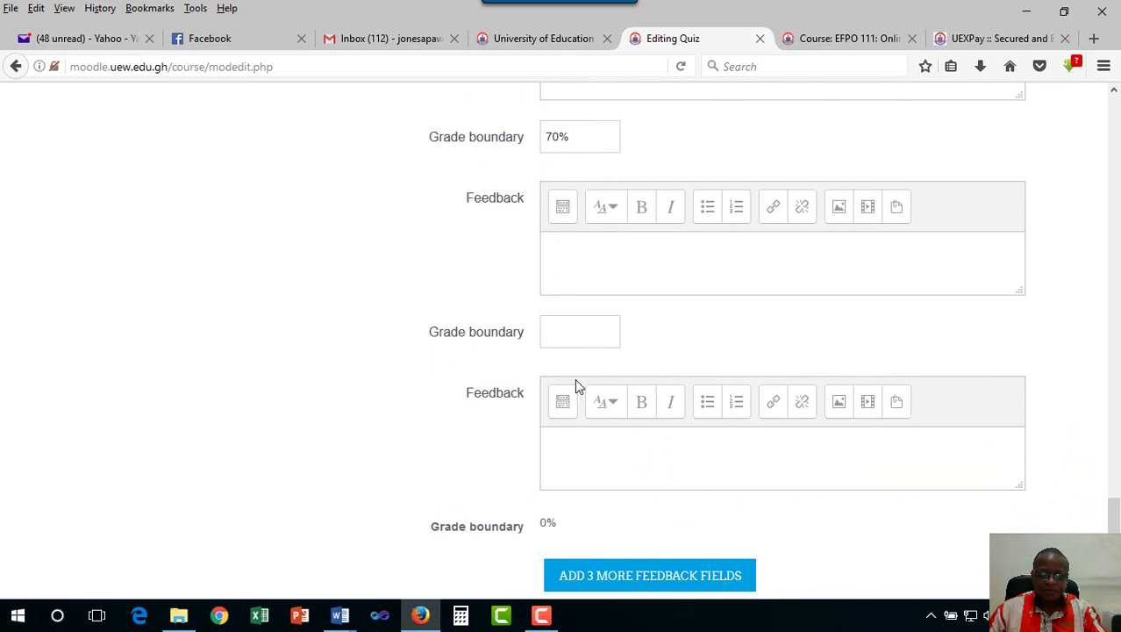
left_click(572, 340)
type("65")
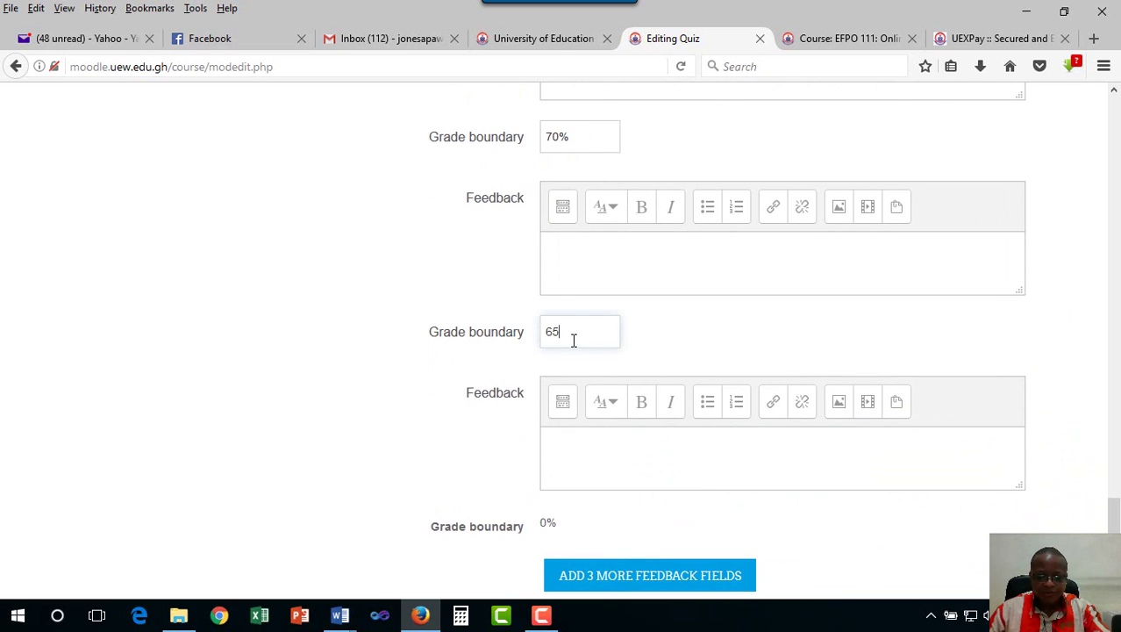
type("%")
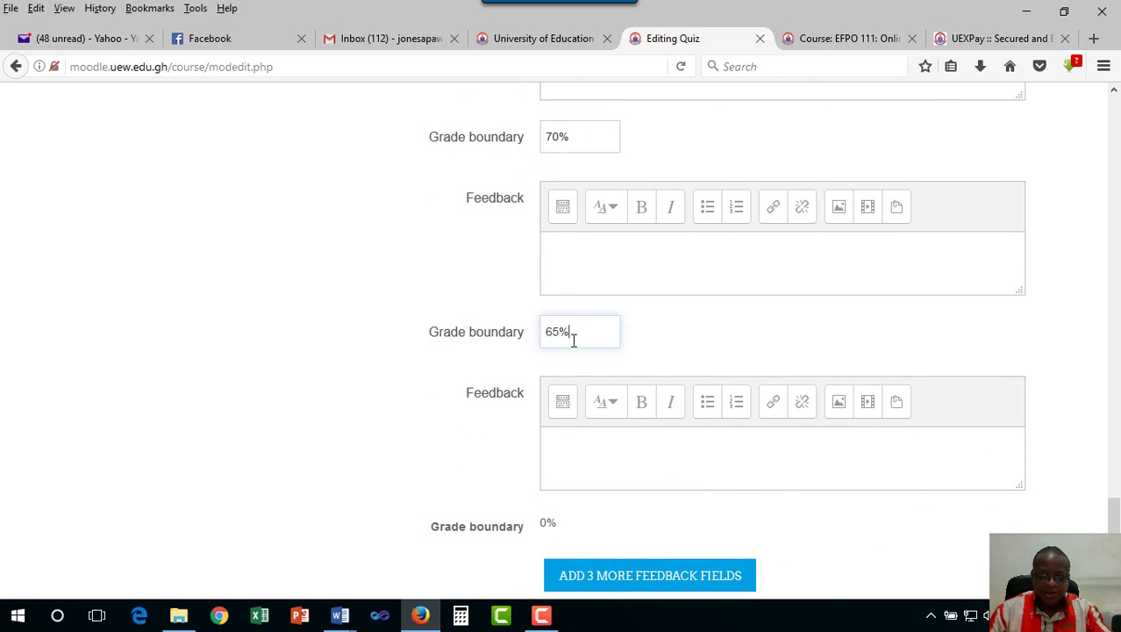
left_click(584, 268)
type("C")
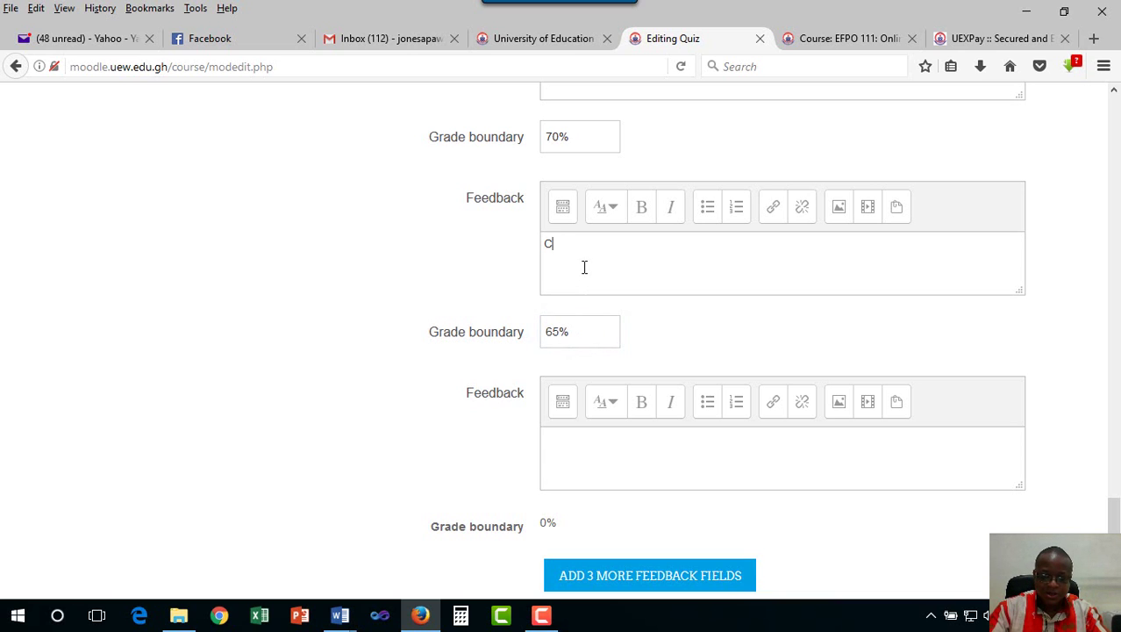
type("+")
Add 3 more feedback fields below the 65% grade boundary
scroll(636, 466, "down", 4)
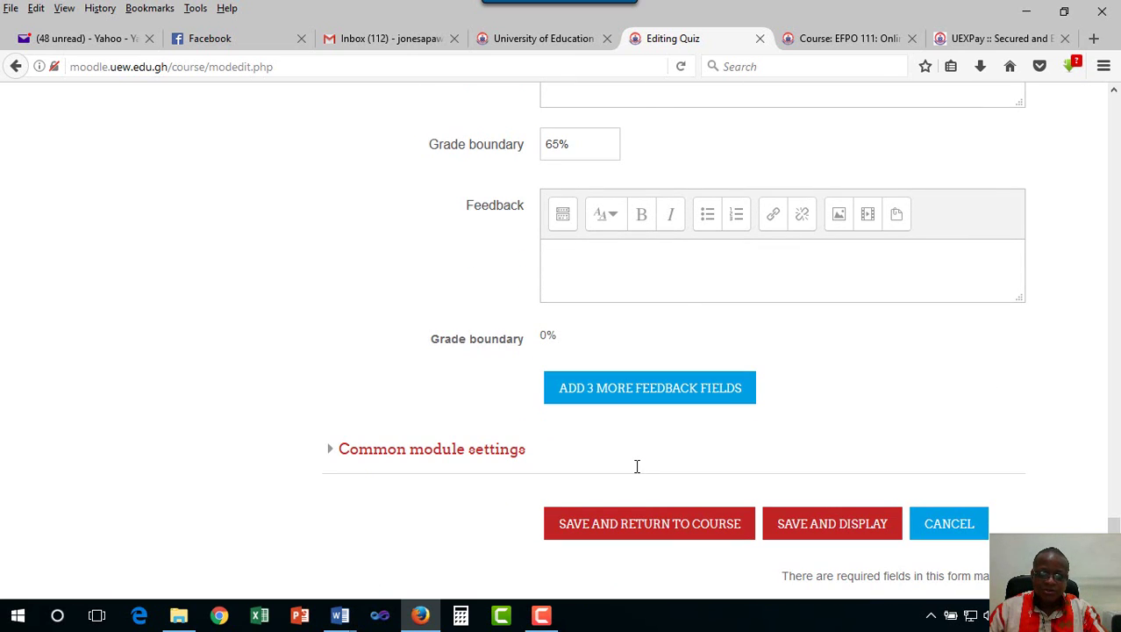
left_click(648, 397)
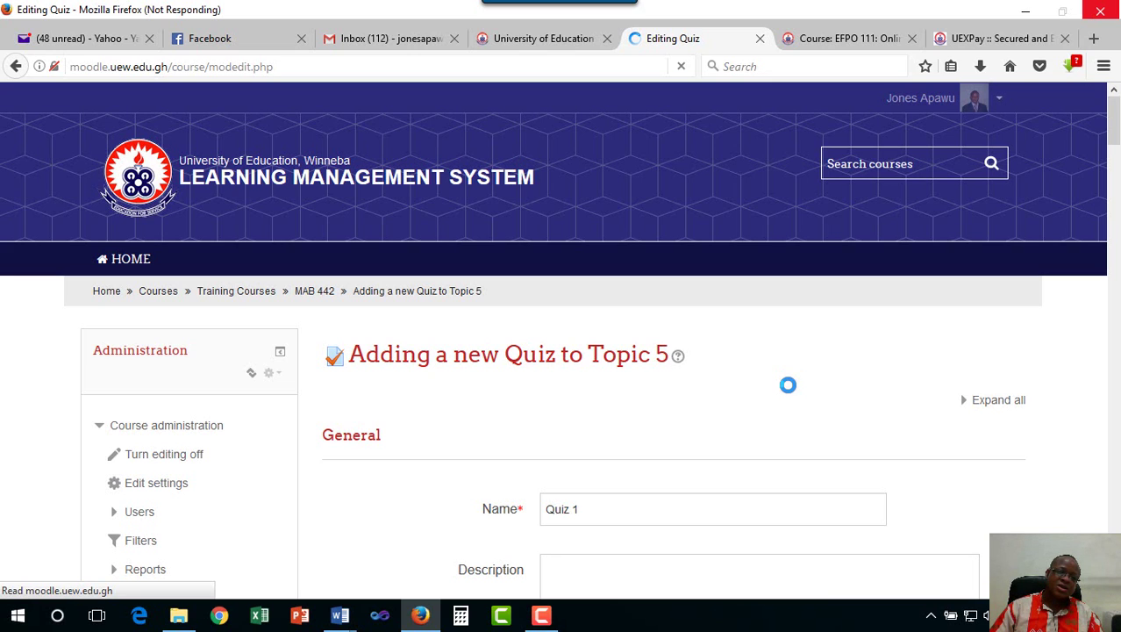
In Overall feedback, set the grade boundary below 65% to 60% and enter "C" as the feedback between these two boundaries
scroll(788, 384, "down", 5)
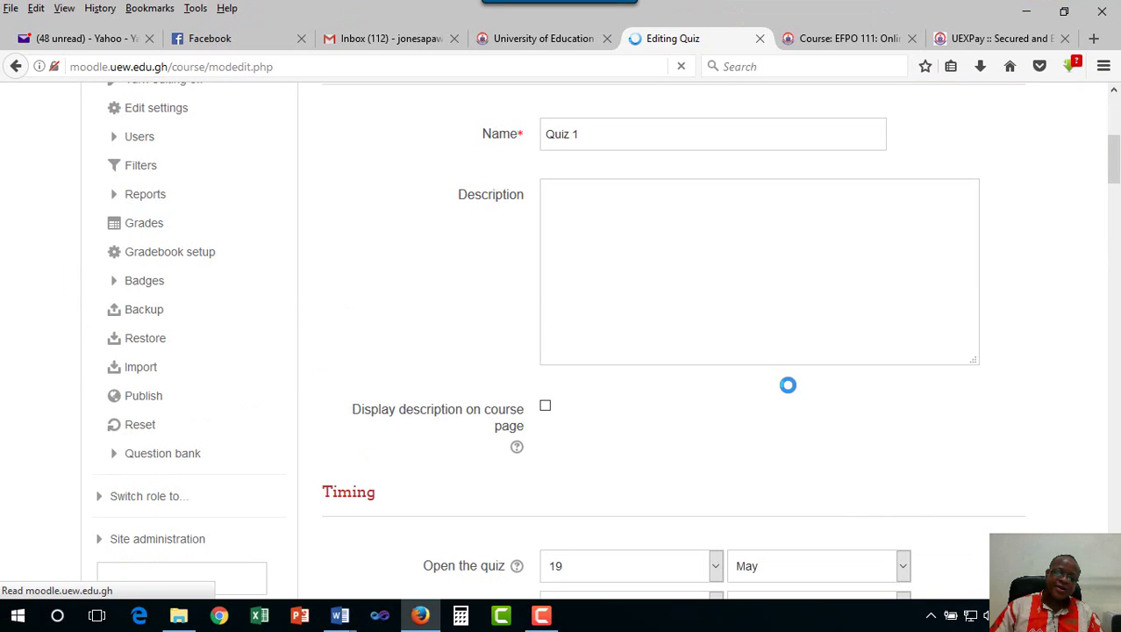
scroll(788, 386, "down", 5)
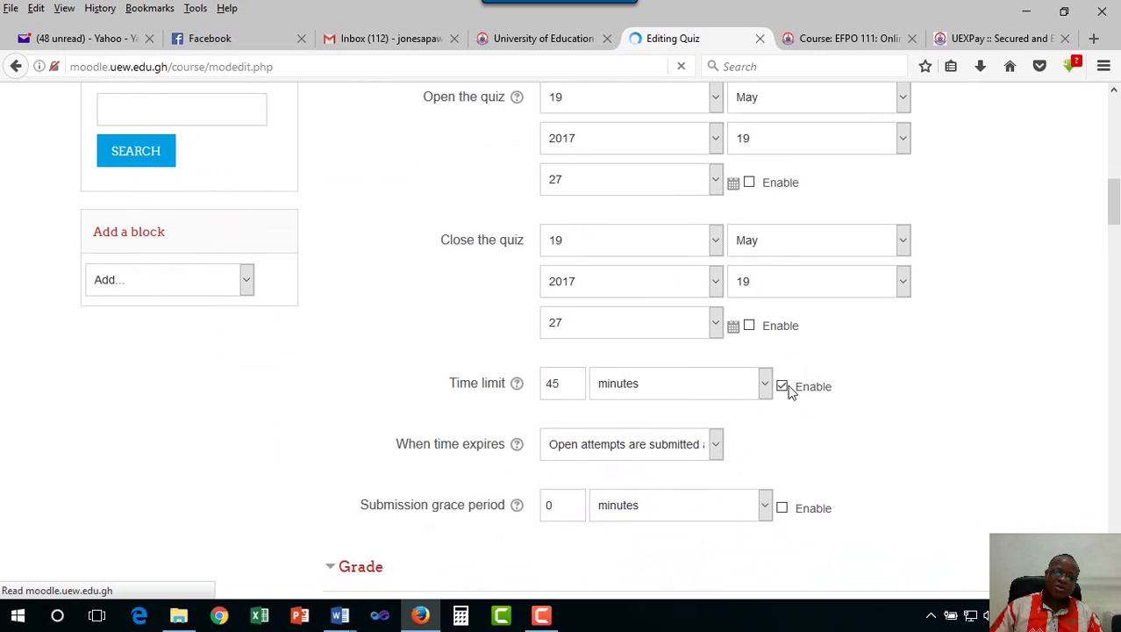
scroll(788, 390, "down", 2)
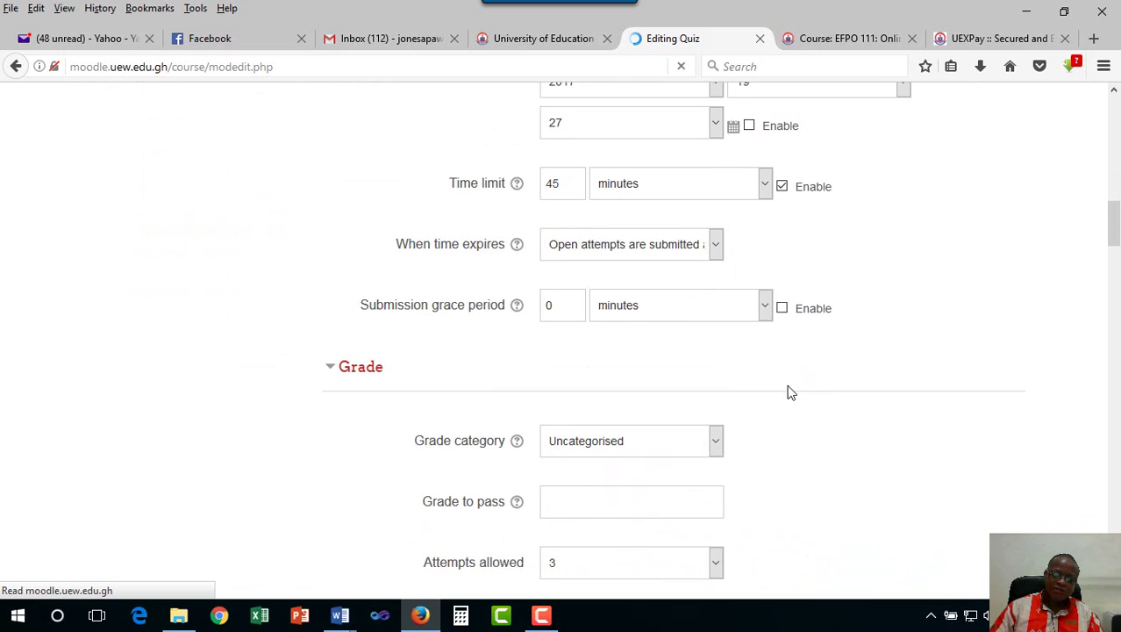
scroll(788, 392, "down", 6)
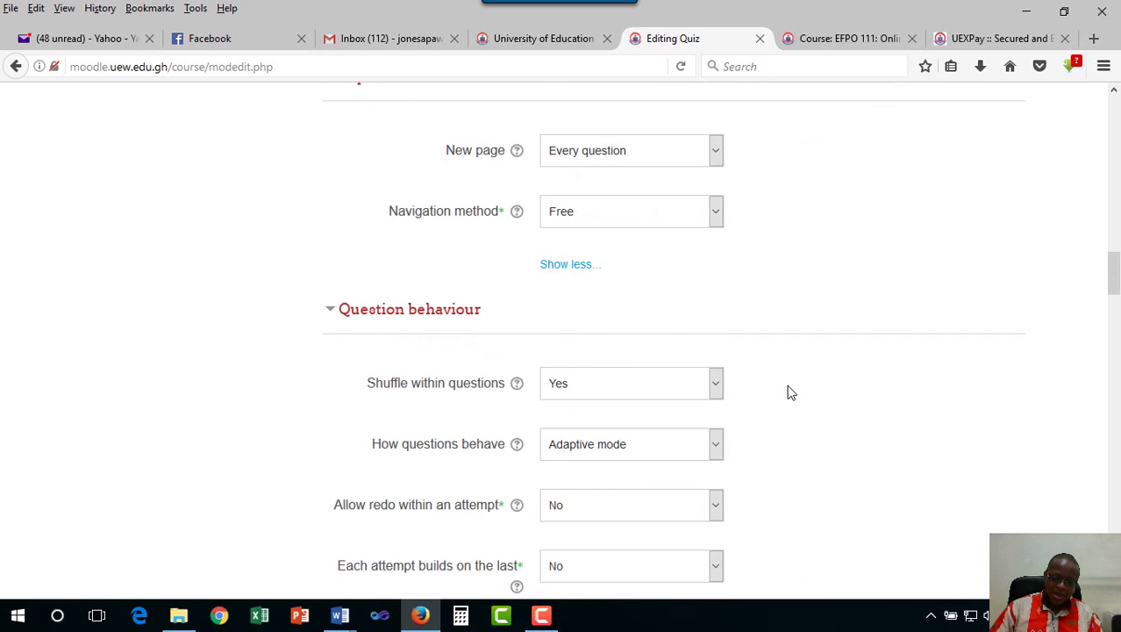
scroll(788, 392, "down", 7)
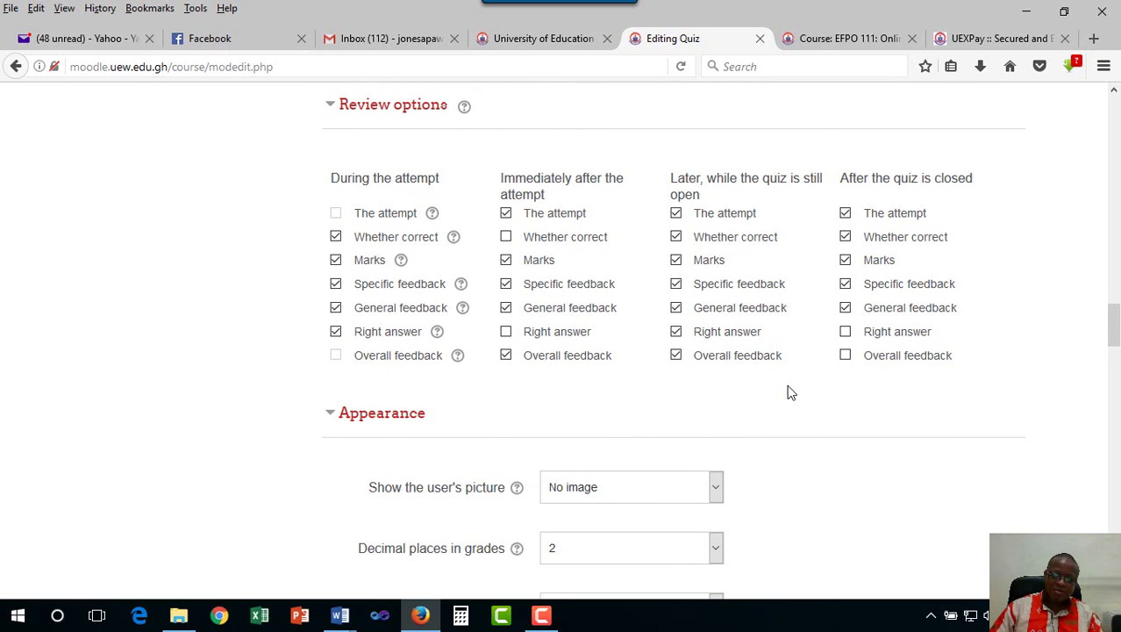
scroll(788, 392, "down", 4)
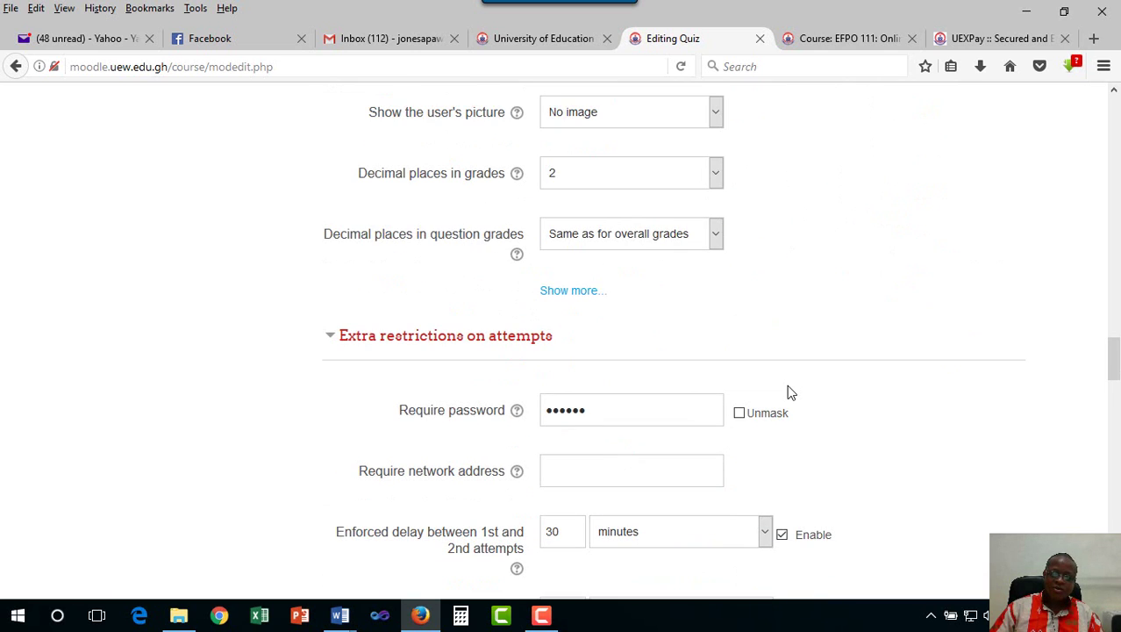
scroll(788, 392, "down", 14)
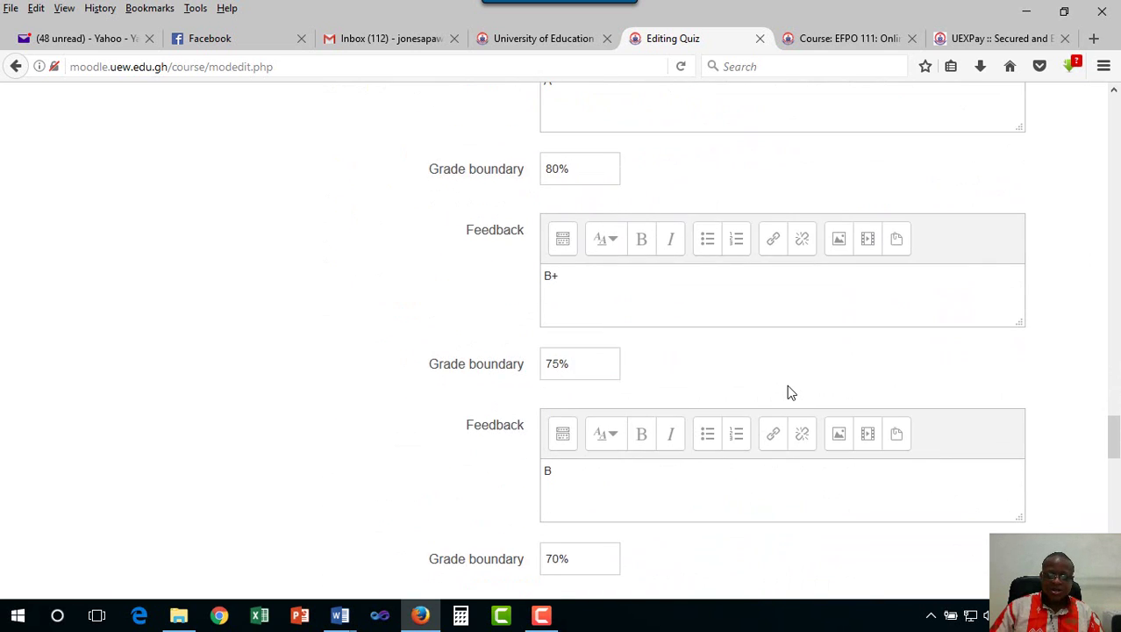
scroll(788, 392, "down", 4)
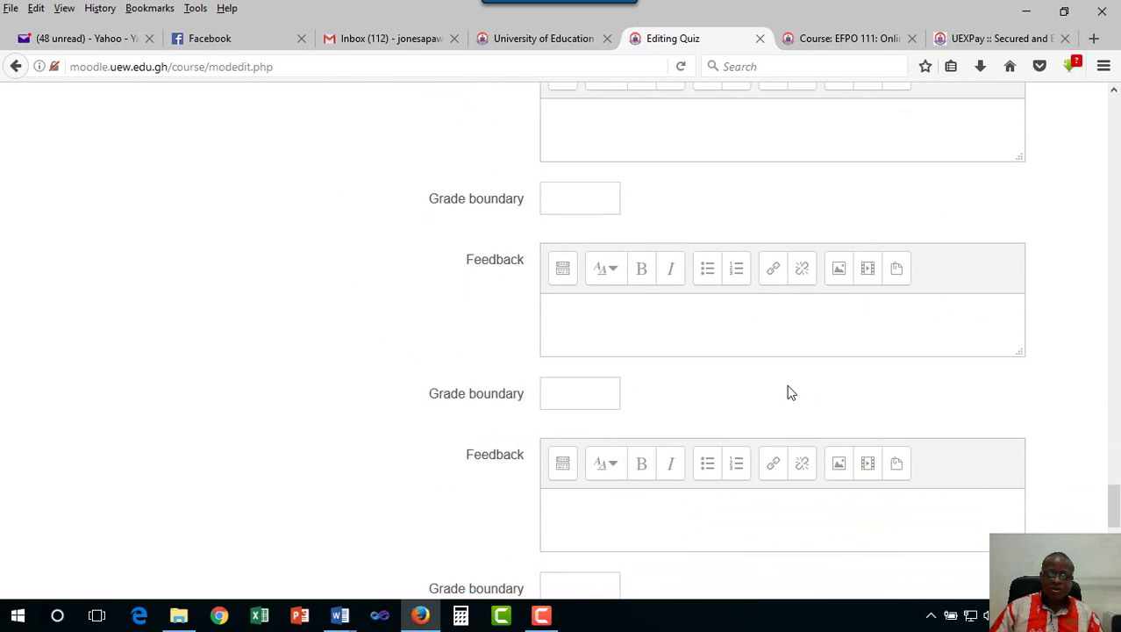
scroll(788, 392, "up", 1)
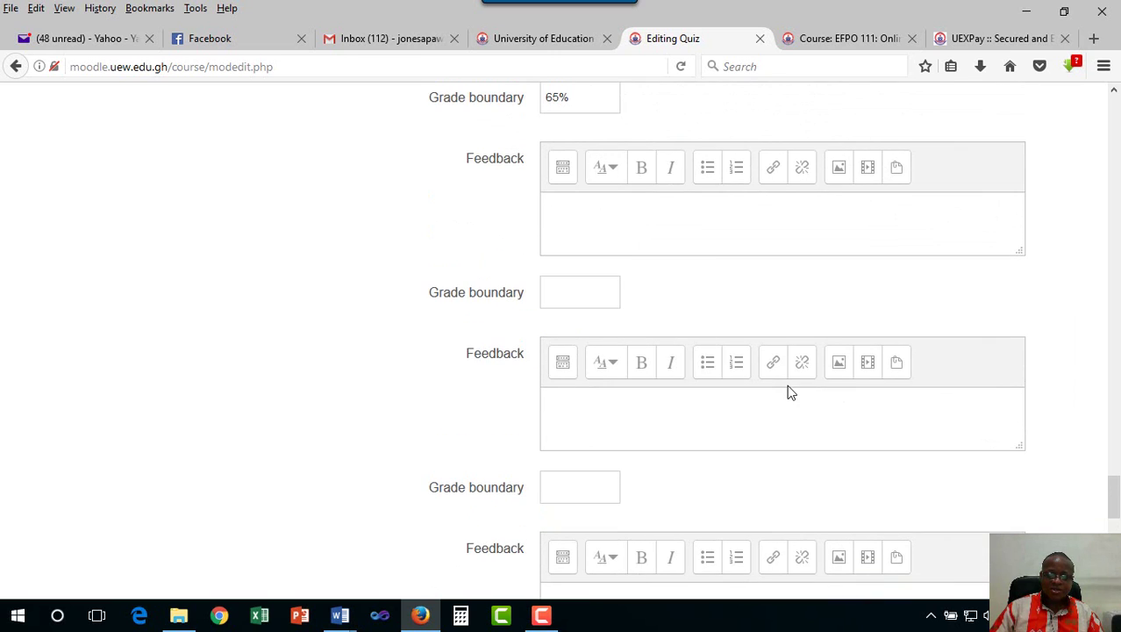
left_click(575, 293)
type("60")
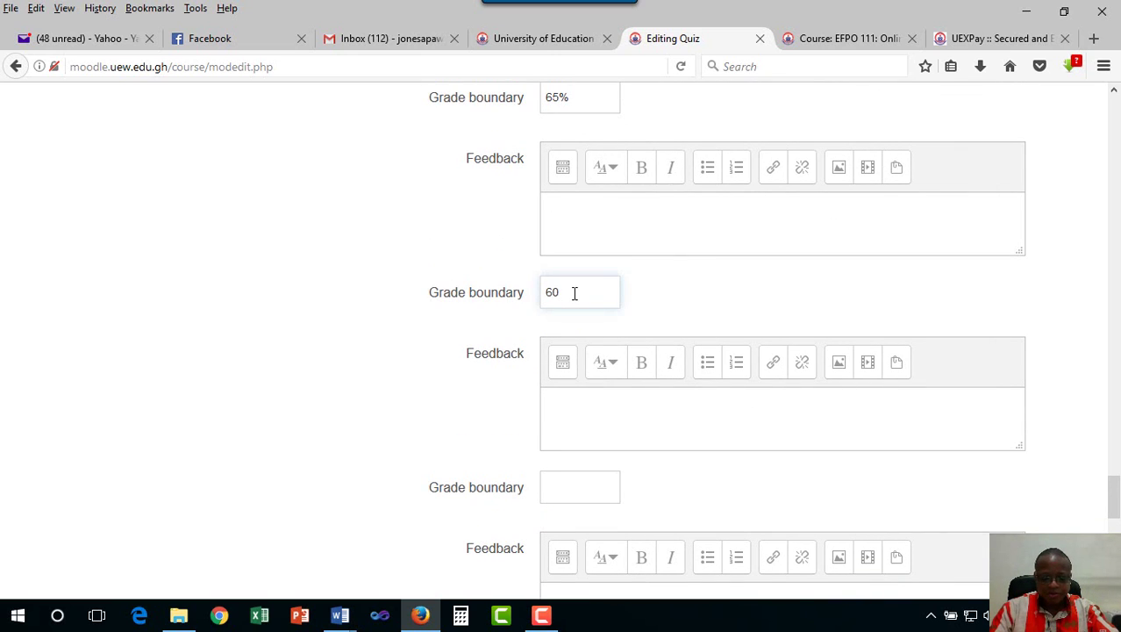
type("%")
left_click(610, 230)
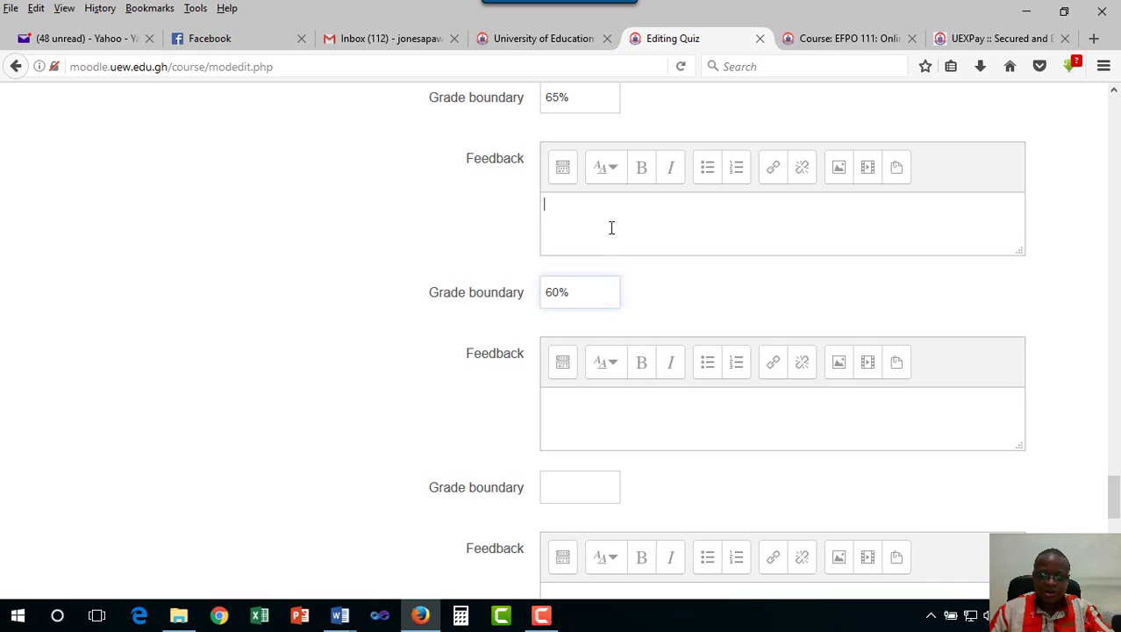
type("C")
Set the grade boundary below 60% to 55% and enter "D+" as the feedback between these two boundaries
left_click(600, 493)
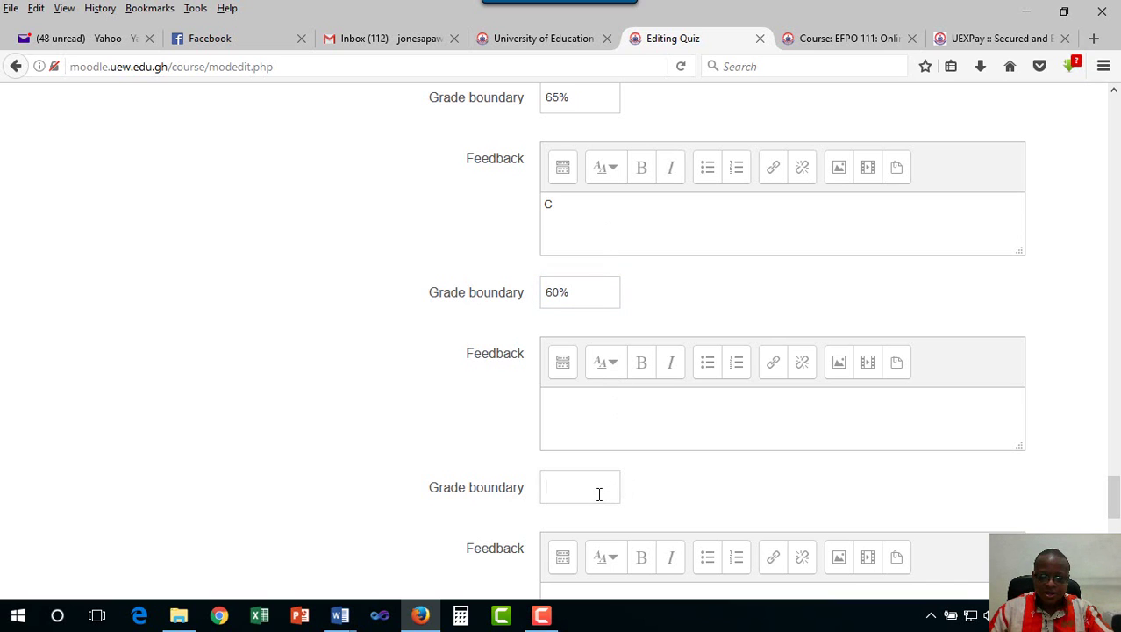
type("55")
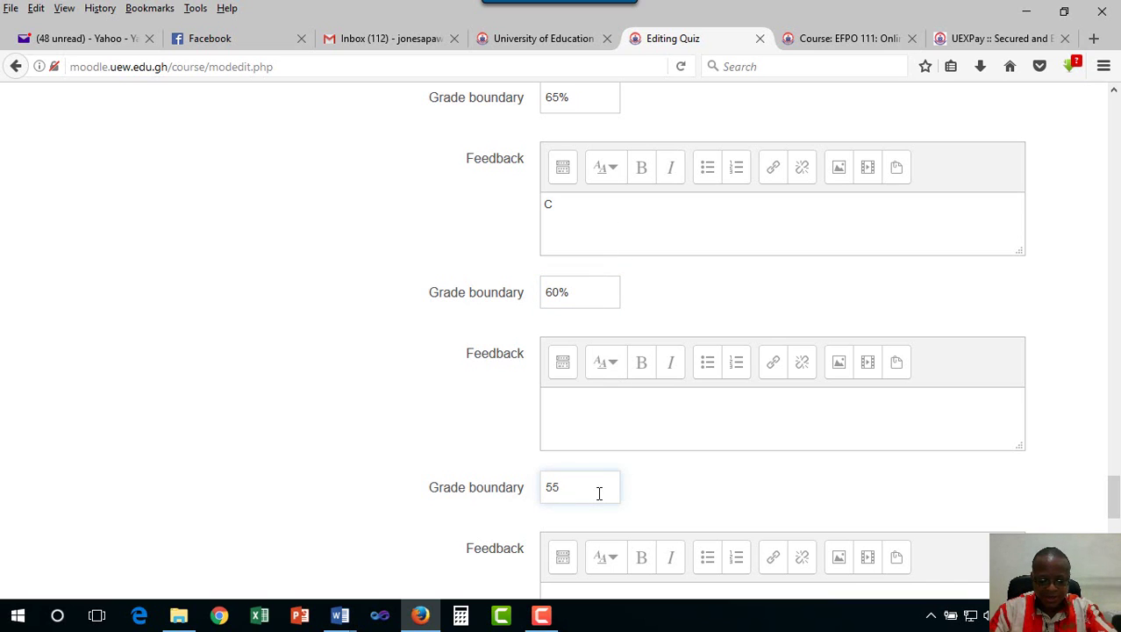
type("%")
left_click(614, 414)
type("D")
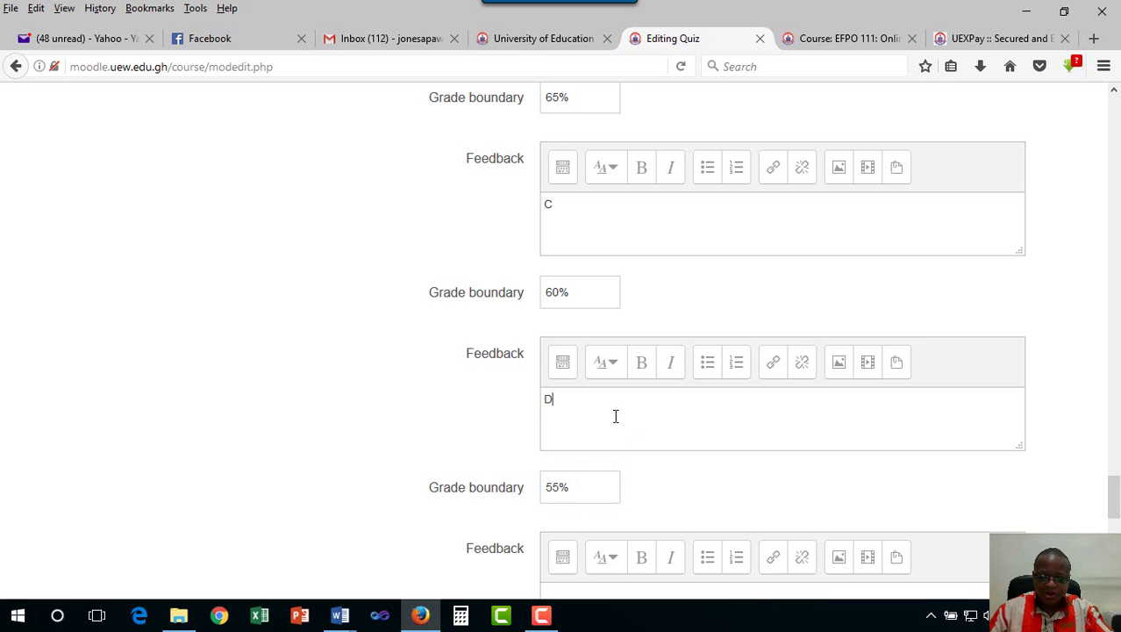
type("+")
scroll(658, 456, "down", 4)
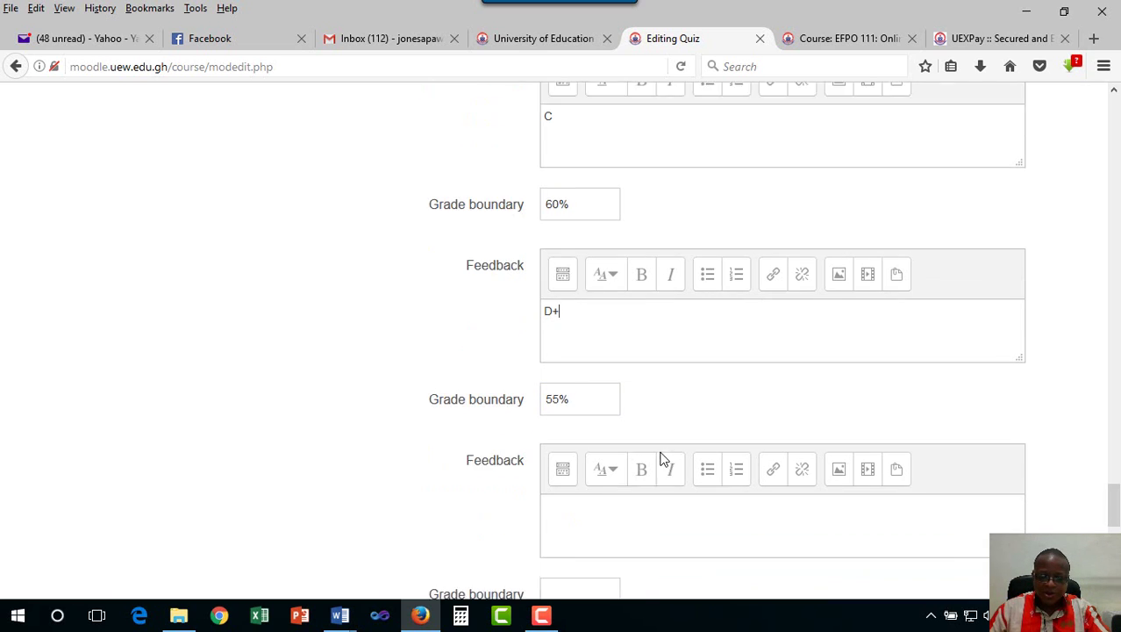
Set the grade boundary below 55% to 50% and enter "D" as the feedback between these two boundaries
scroll(653, 471, "down", 2)
left_click(591, 406)
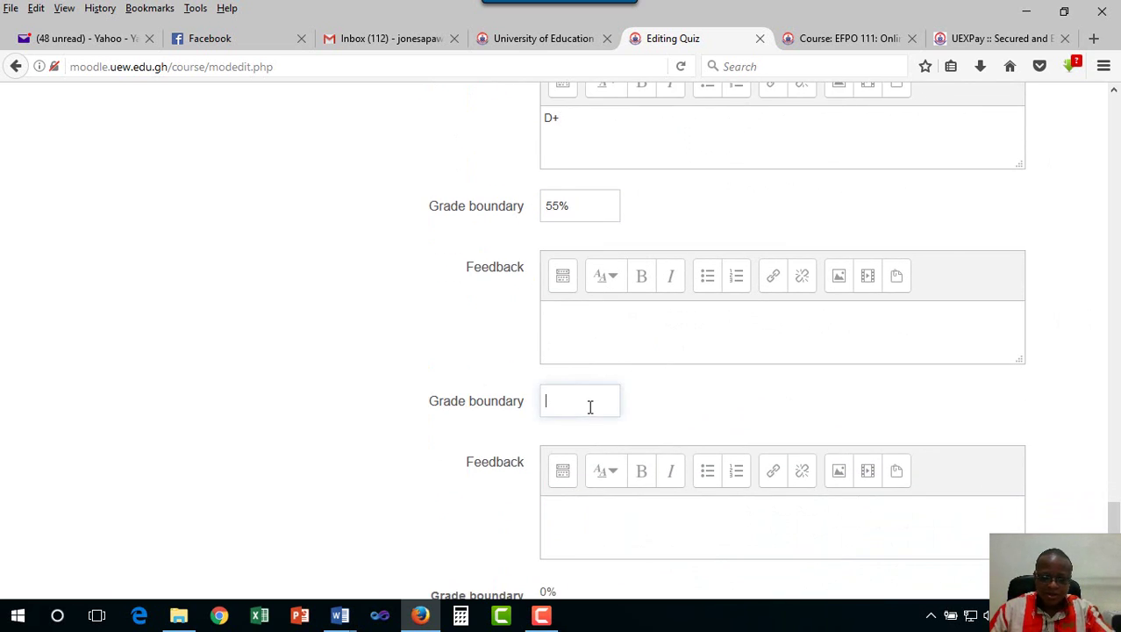
type("50")
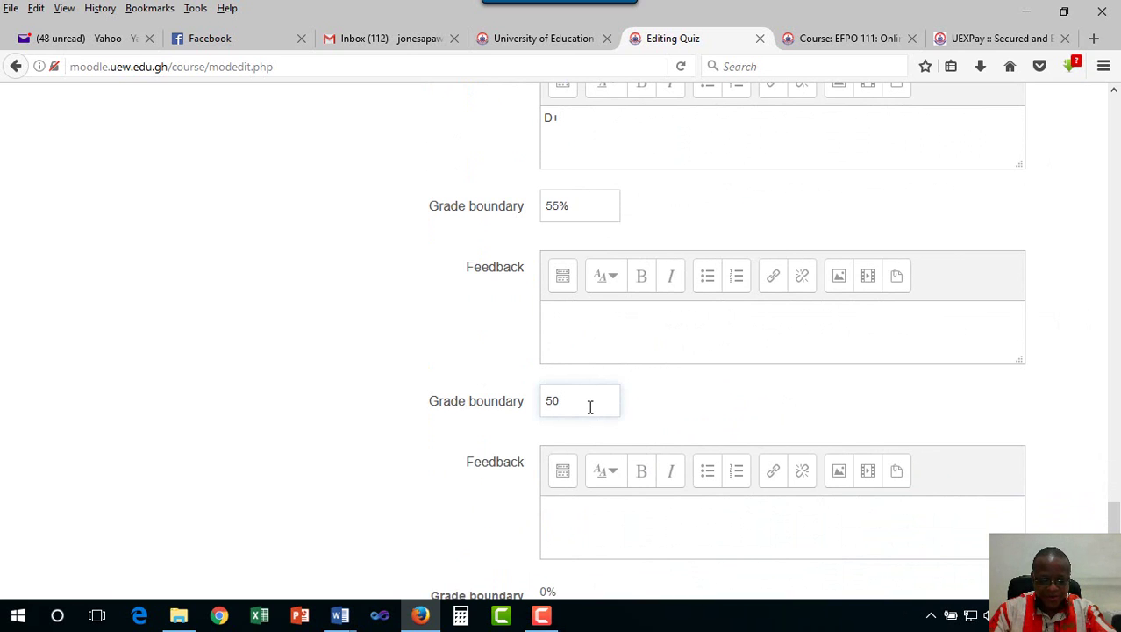
type("%")
left_click(617, 340)
type("D")
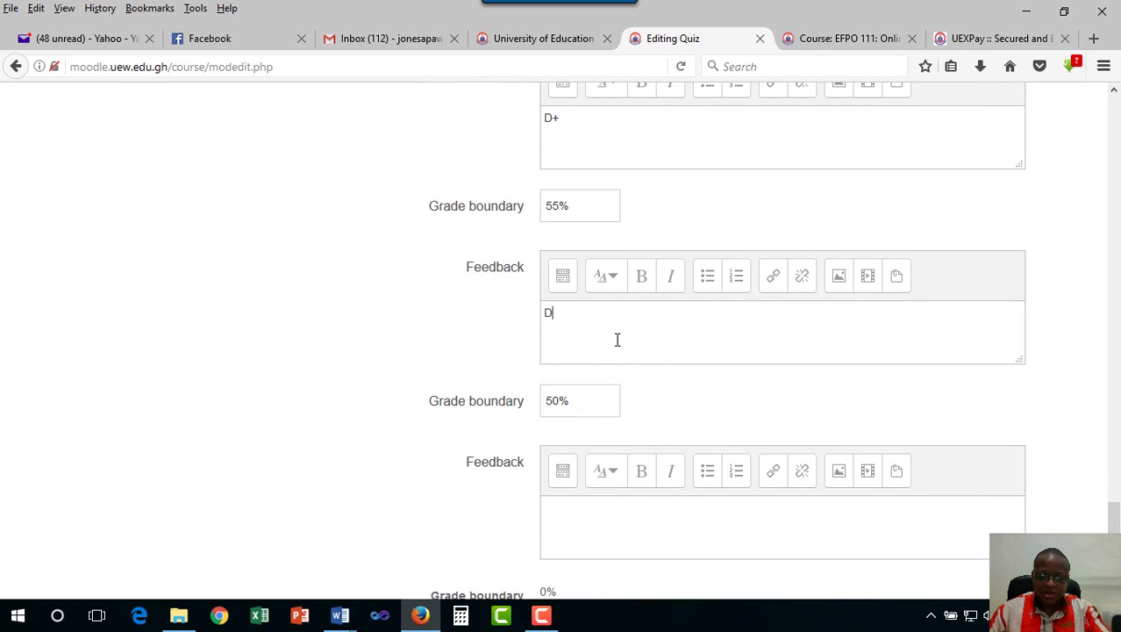
Enter "E" as the feedback between the 50% and 0% grade boundaries and save the quiz, returning to the course
scroll(619, 351, "down", 5)
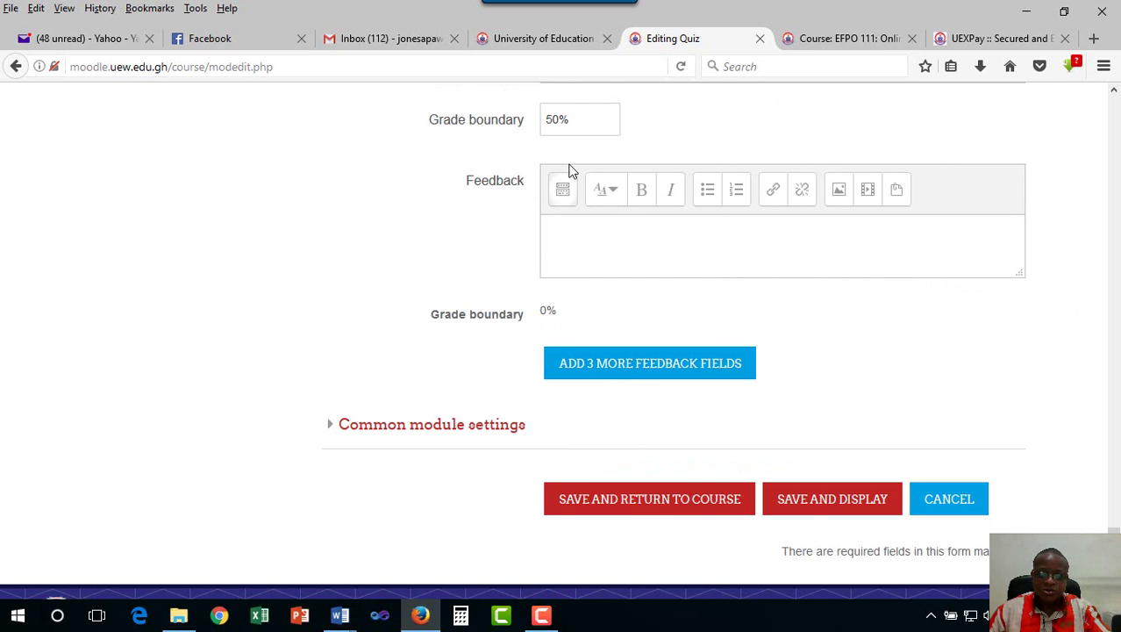
left_click(583, 257)
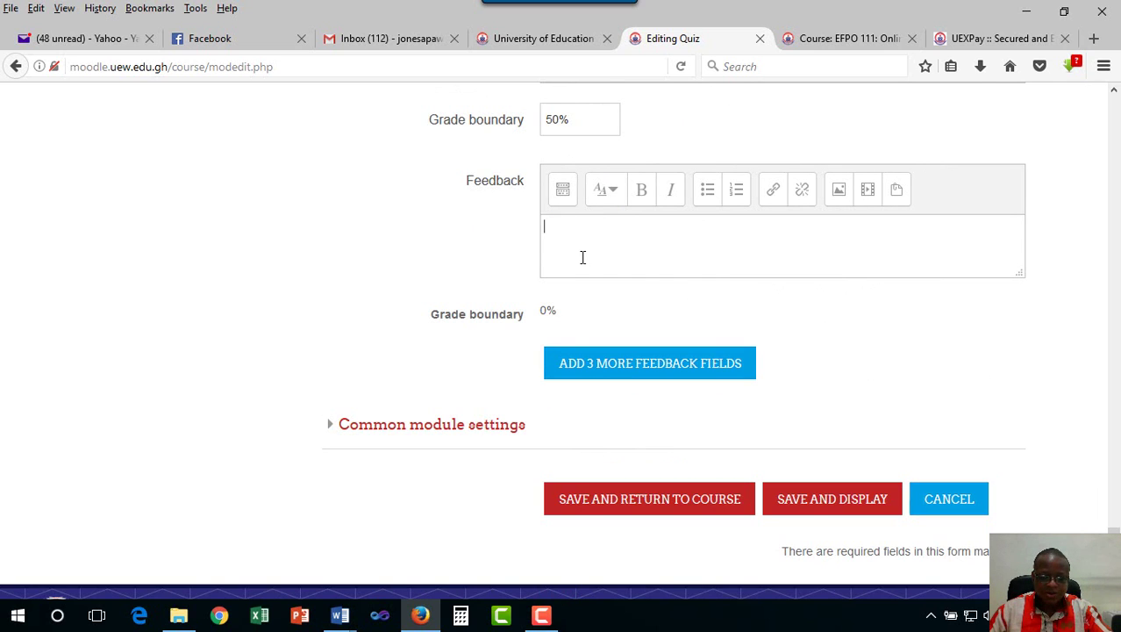
type("E")
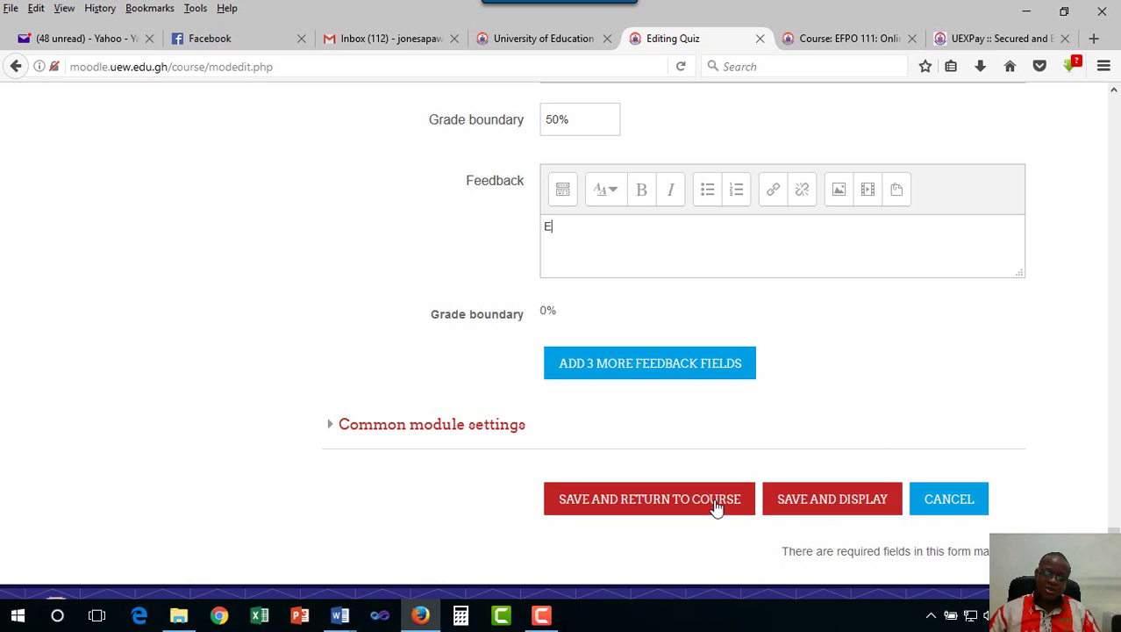
left_click(650, 500)
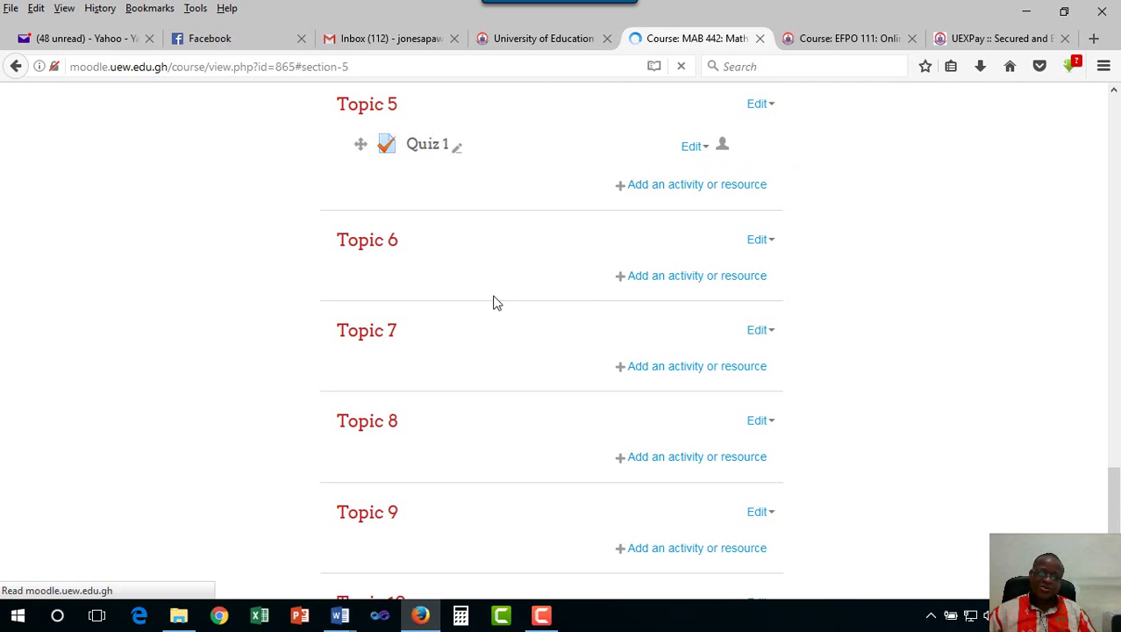
Open Quiz 1 in Topic 5 and go to its question editing page
left_click(424, 149)
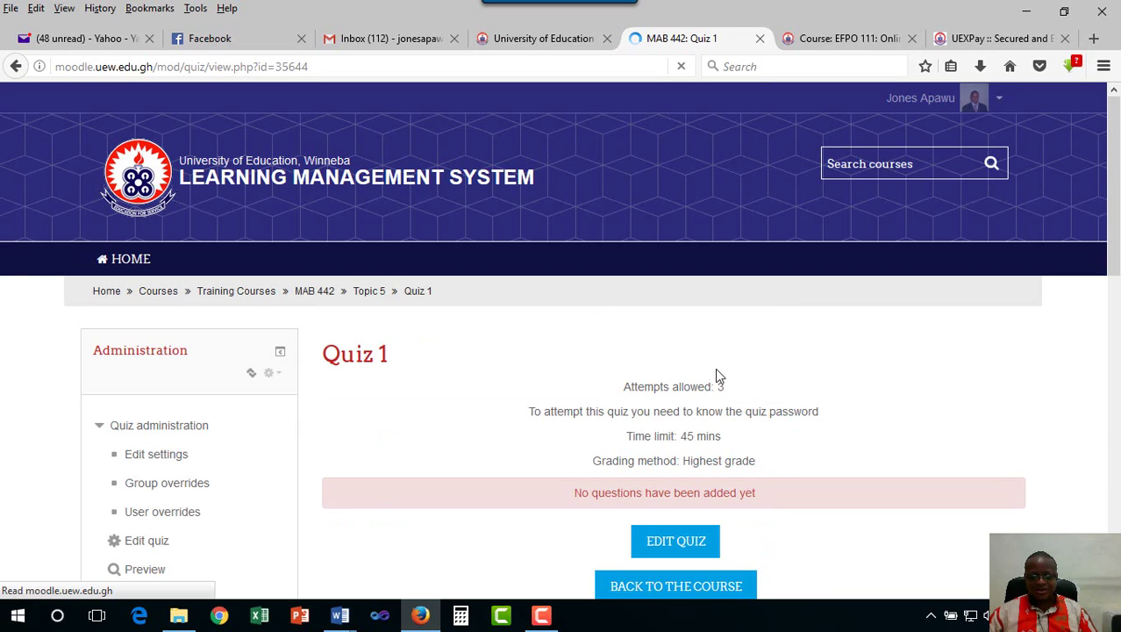
scroll(728, 386, "down", 3)
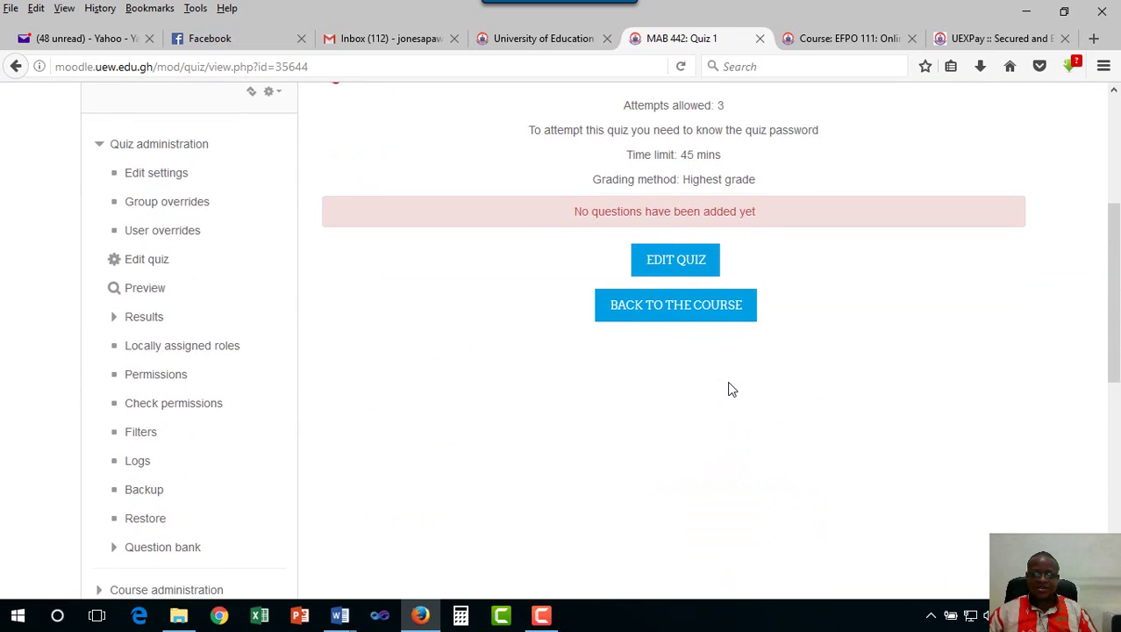
scroll(663, 315, "up", 1)
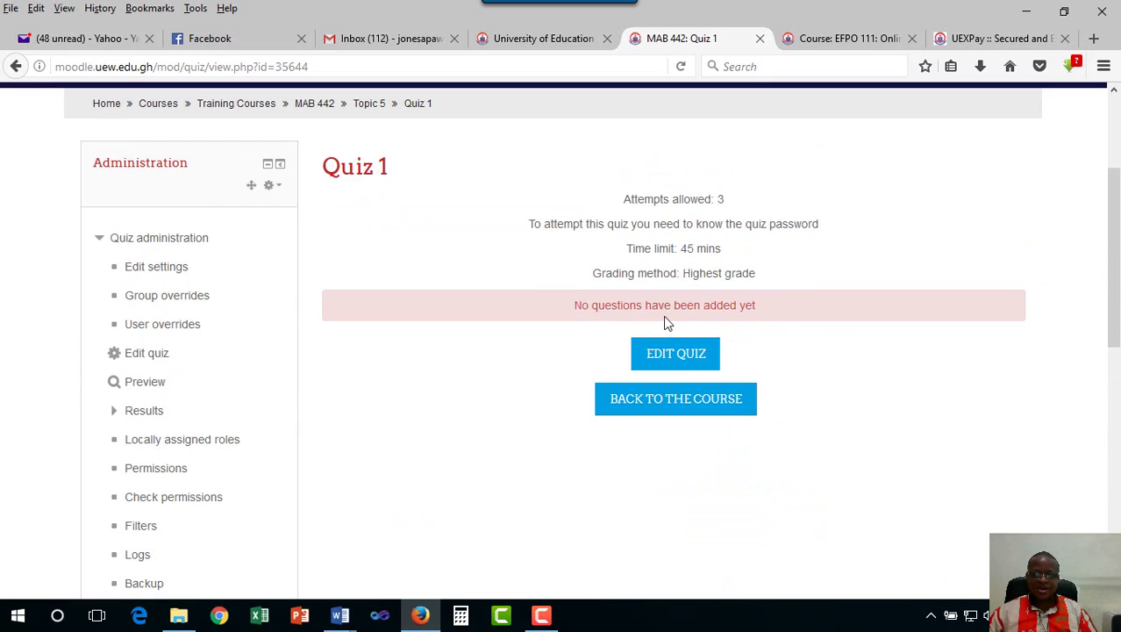
left_click(693, 359)
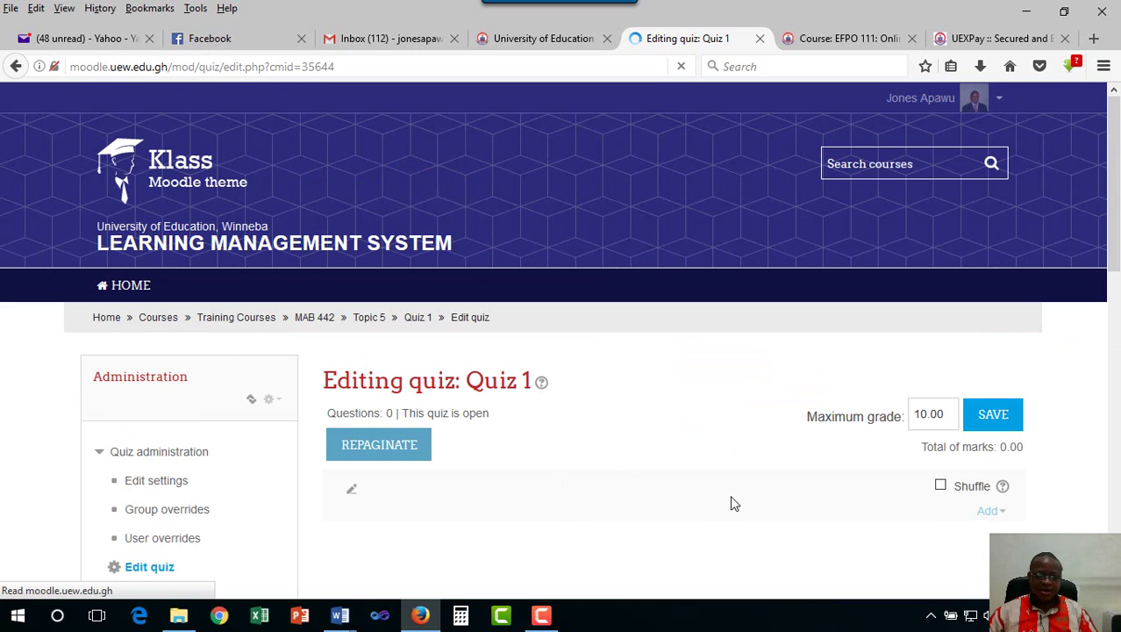
Look over the Quiz 1 editing page, including the maximum grade, repagination and shuffle controls and the quiz administration options
scroll(730, 494, "down", 2)
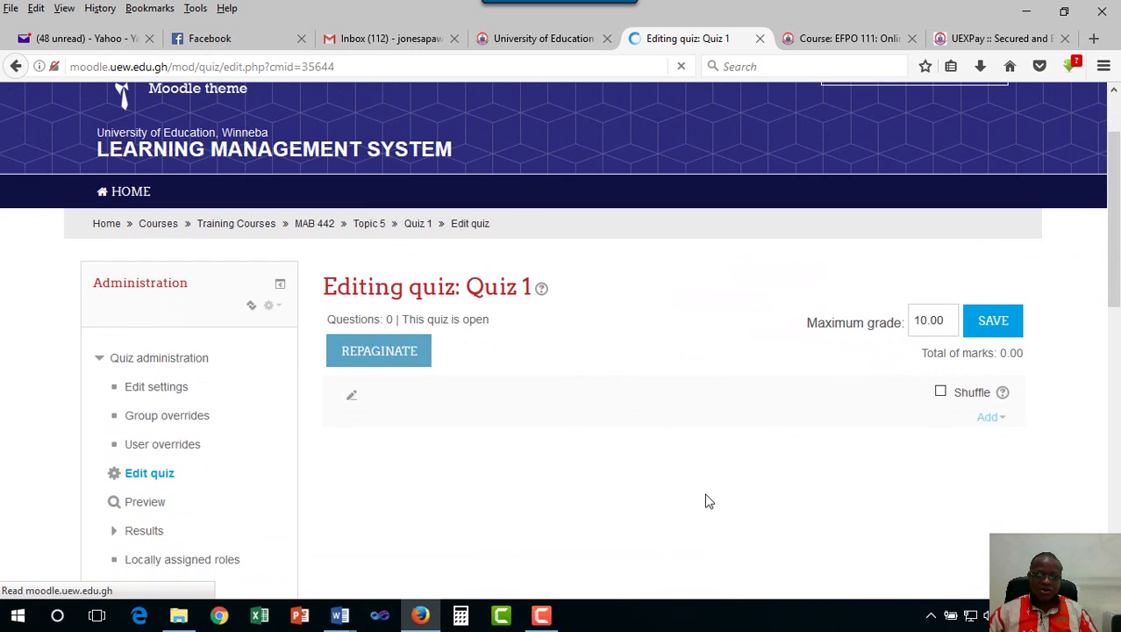
scroll(709, 501, "down", 10)
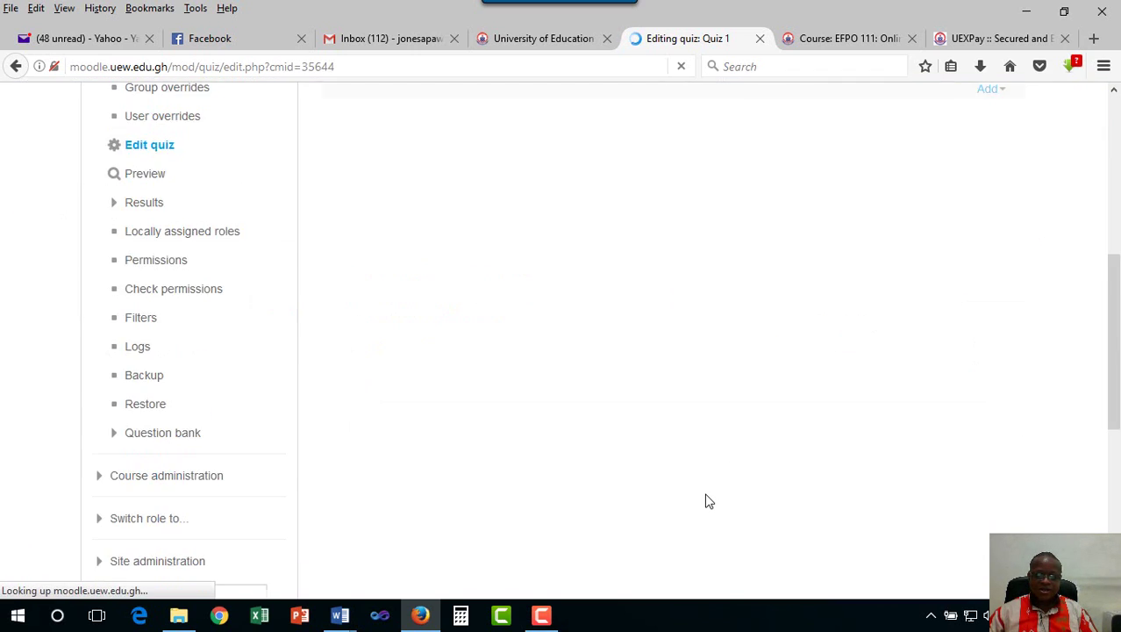
scroll(709, 501, "up", 7)
scroll(709, 501, "up", 1)
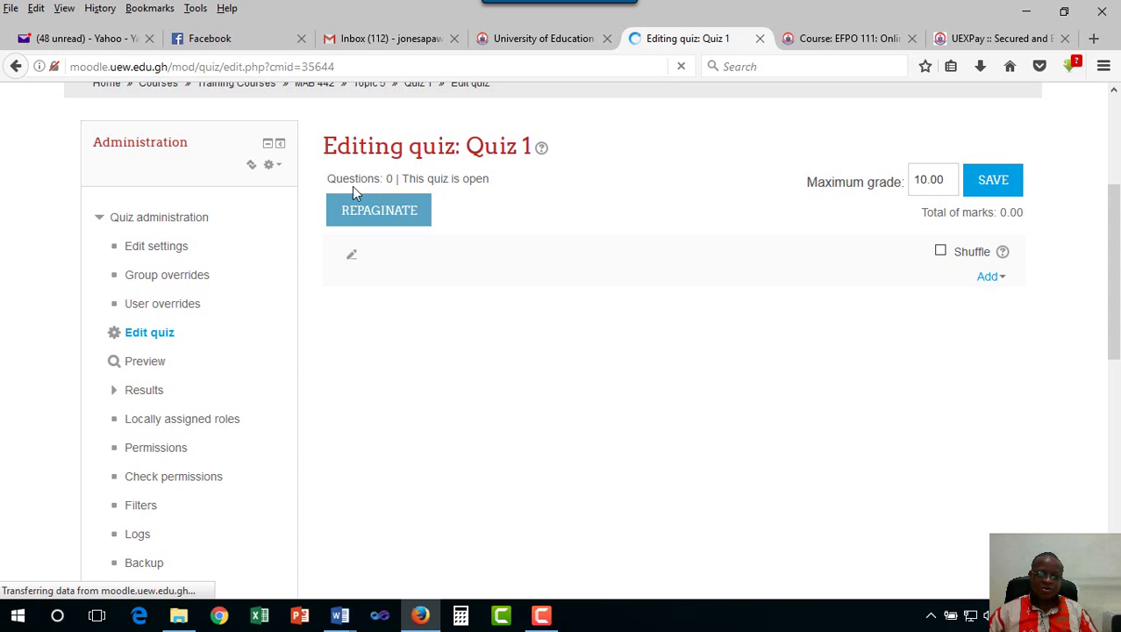
scroll(249, 434, "down", 3)
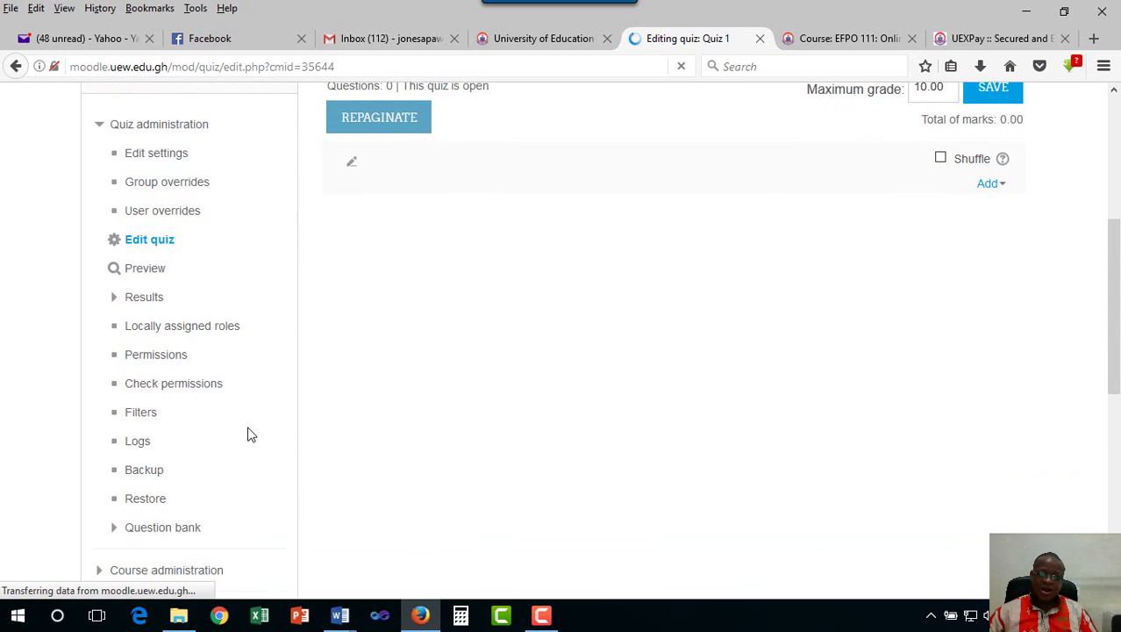
scroll(251, 434, "up", 1)
scroll(263, 430, "up", 4)
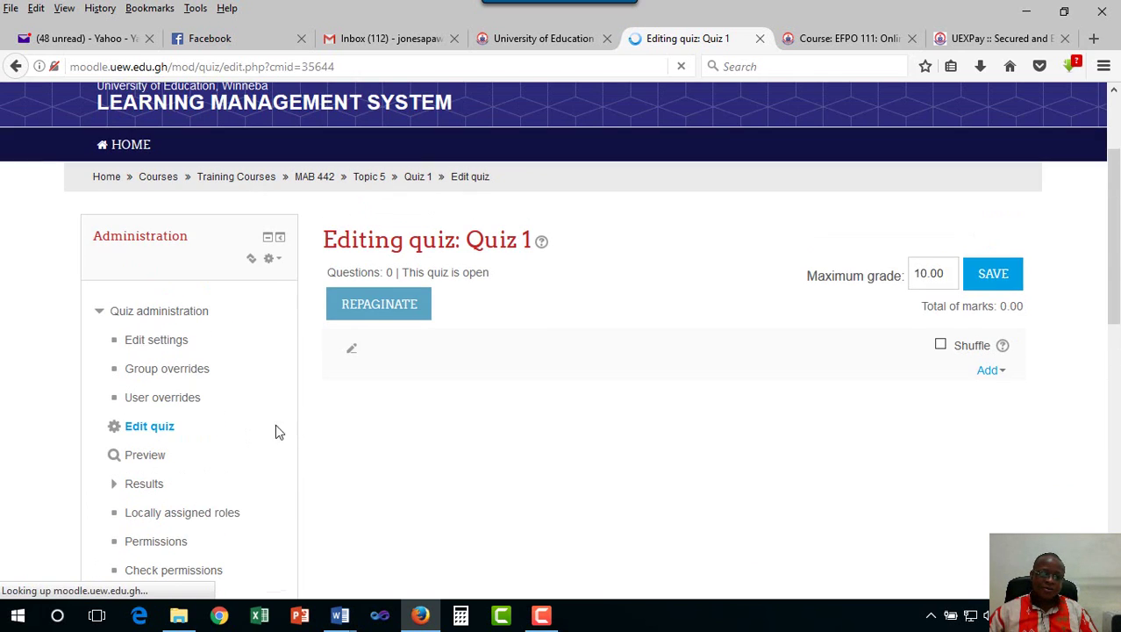
scroll(234, 476, "down", 4)
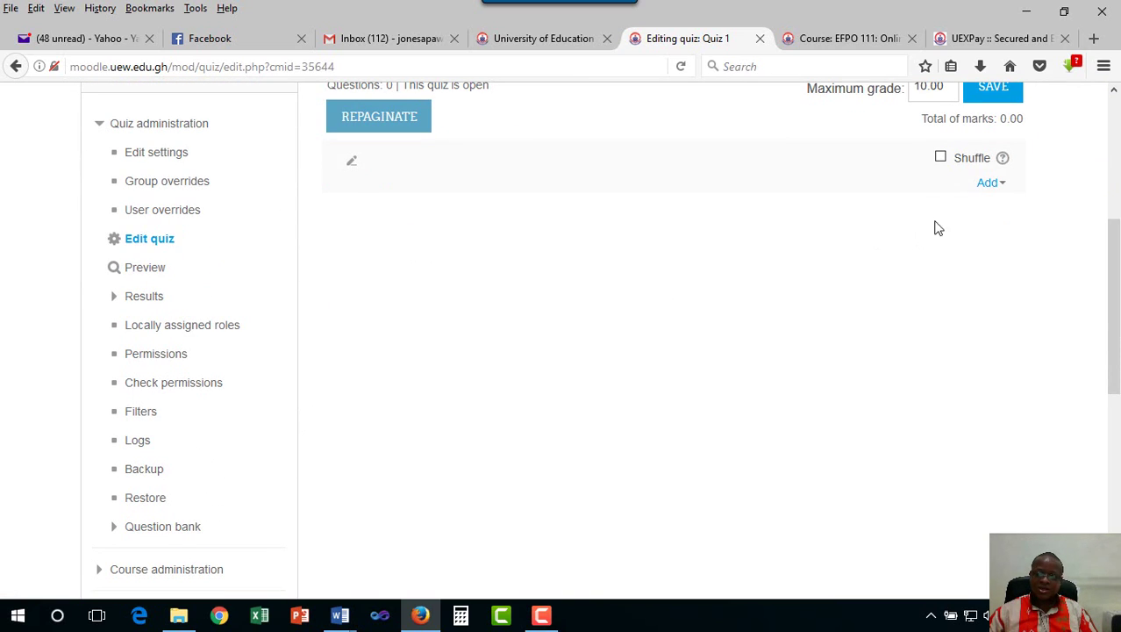
Bring up the choices for adding a question to Quiz 1
left_click(1000, 186)
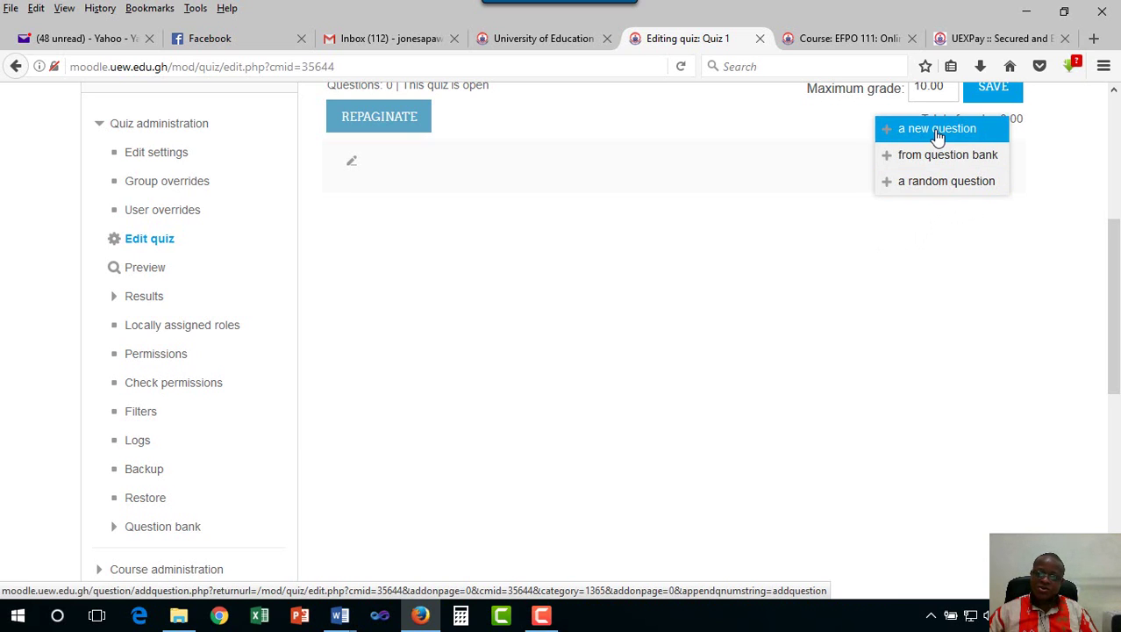
left_click(663, 318)
scroll(666, 326, "up", 5)
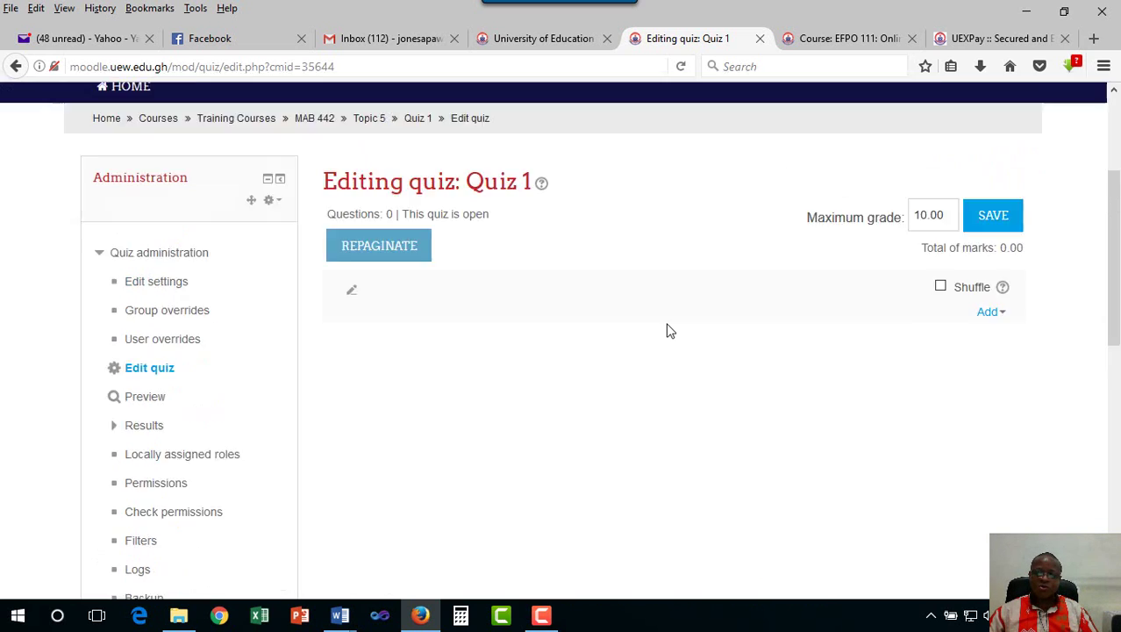
left_click(1003, 465)
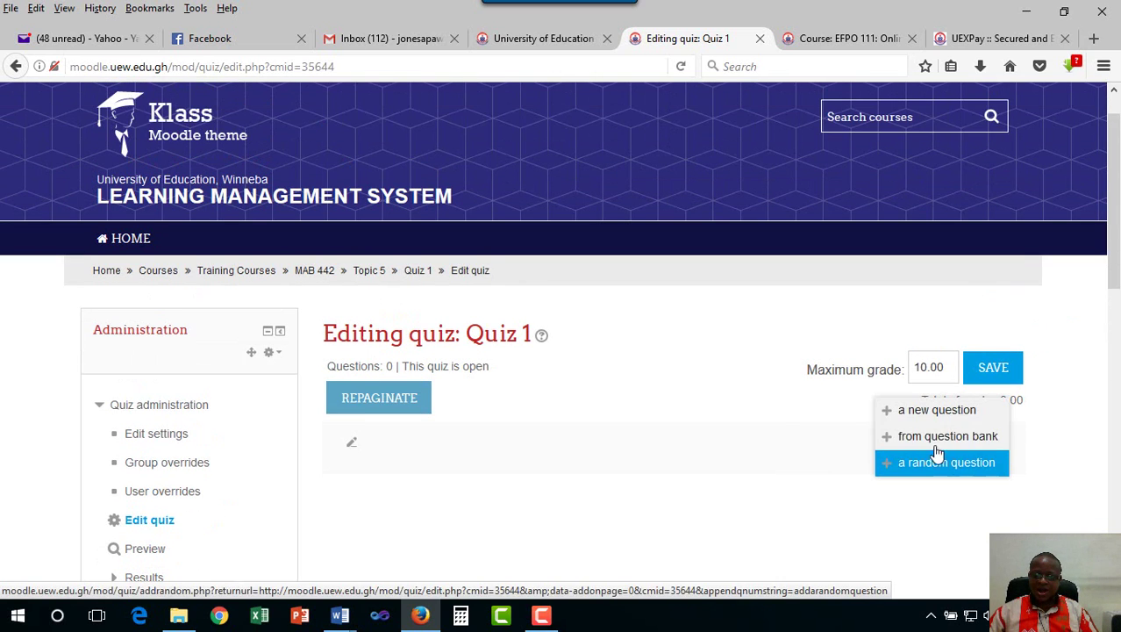